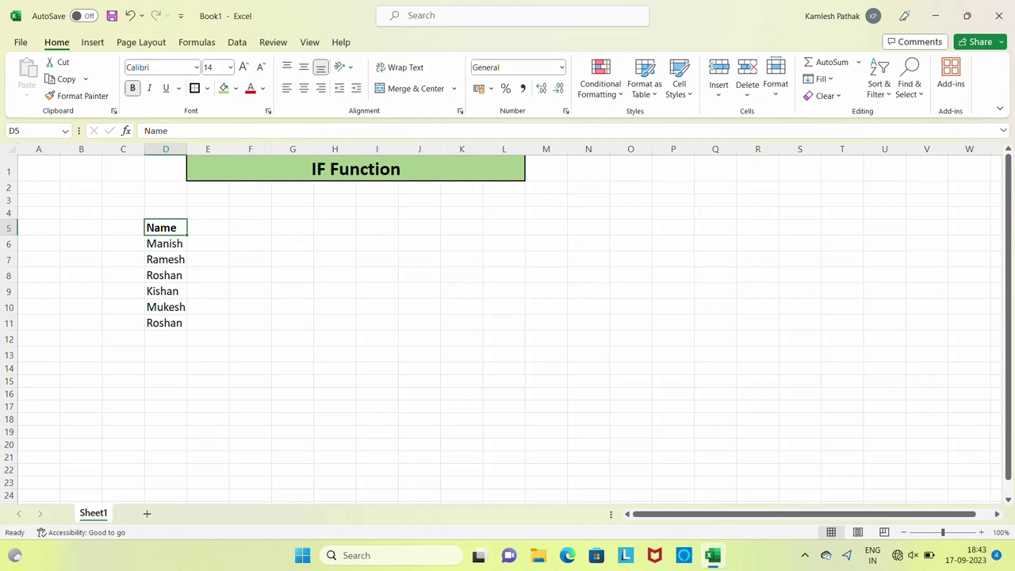
Review the list of names, dismiss the Lenovo notification, and select cell E6
left_click(205, 230)
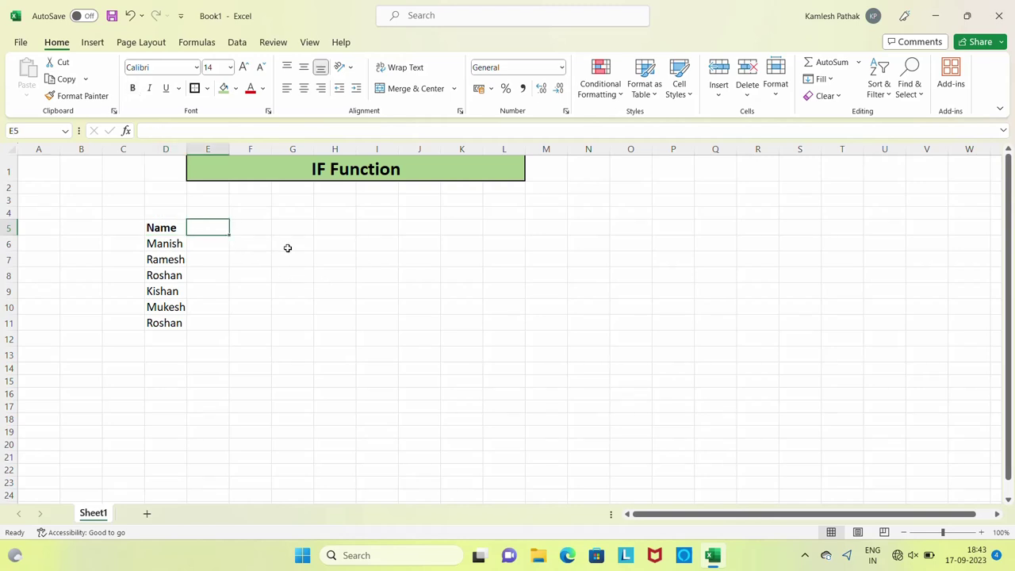
key("Left")
key("Down")
key("Down")
key("Down")
key("Up")
key("Up")
key("Up")
key("Down")
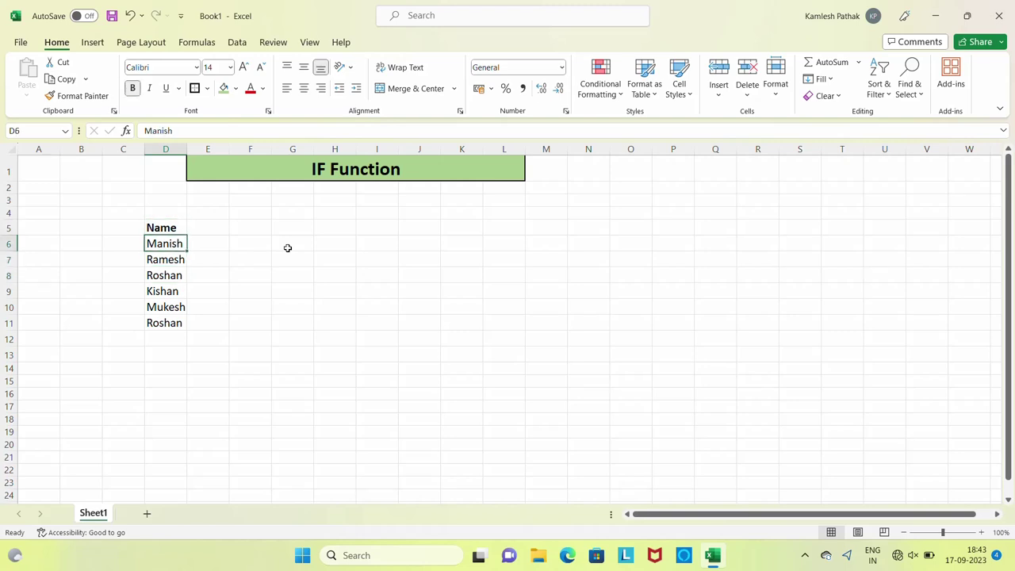
key("Down")
key("Up")
key("Up")
key("Down")
key("Down")
key("Down")
key("Up")
key("Up")
key("Down")
key("Down")
key("Down")
key("Down")
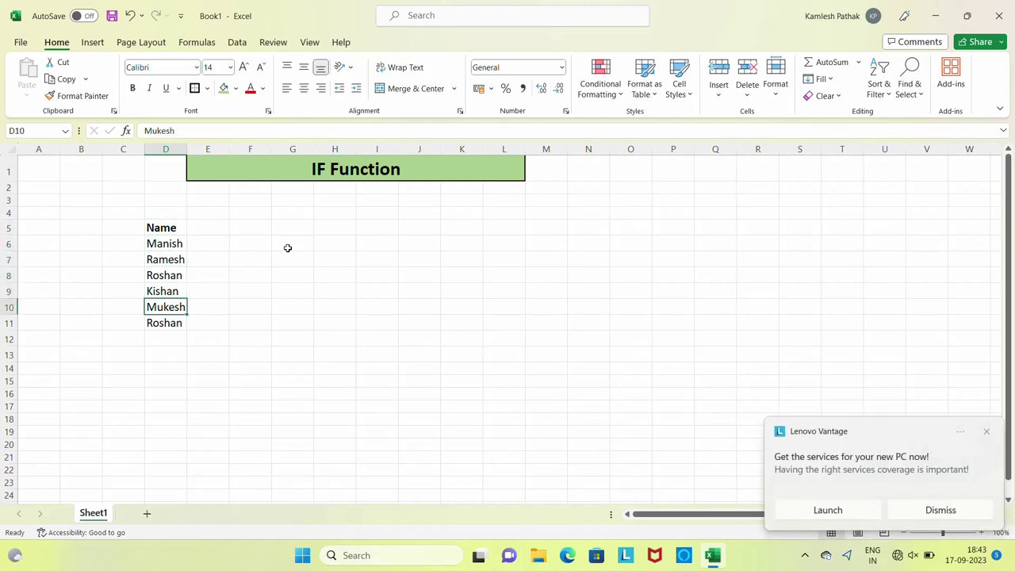
left_click(989, 439)
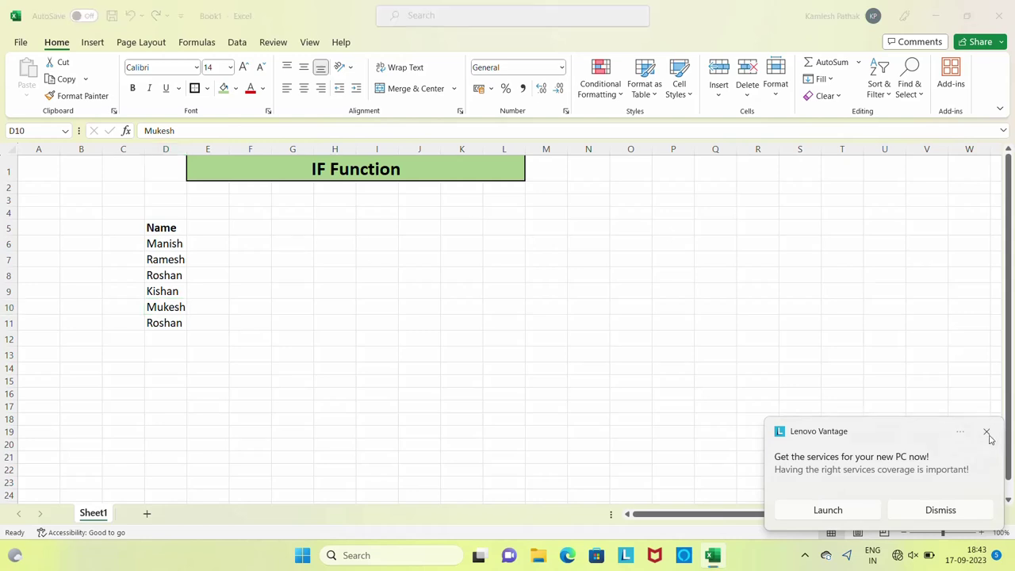
left_click(206, 241)
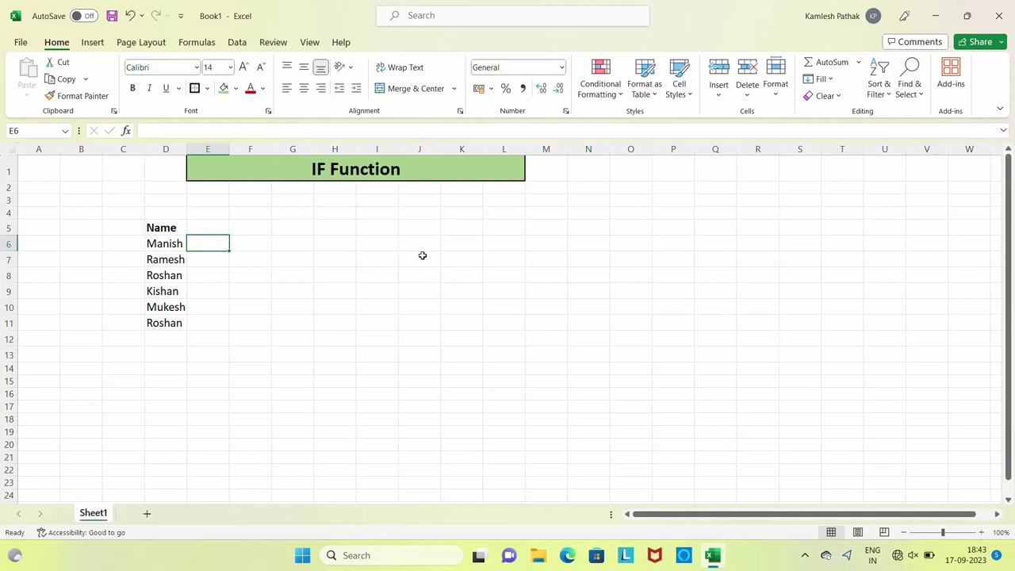
Enter =IF(D6="Roshan","Match","Not Match") in E6
type("=")
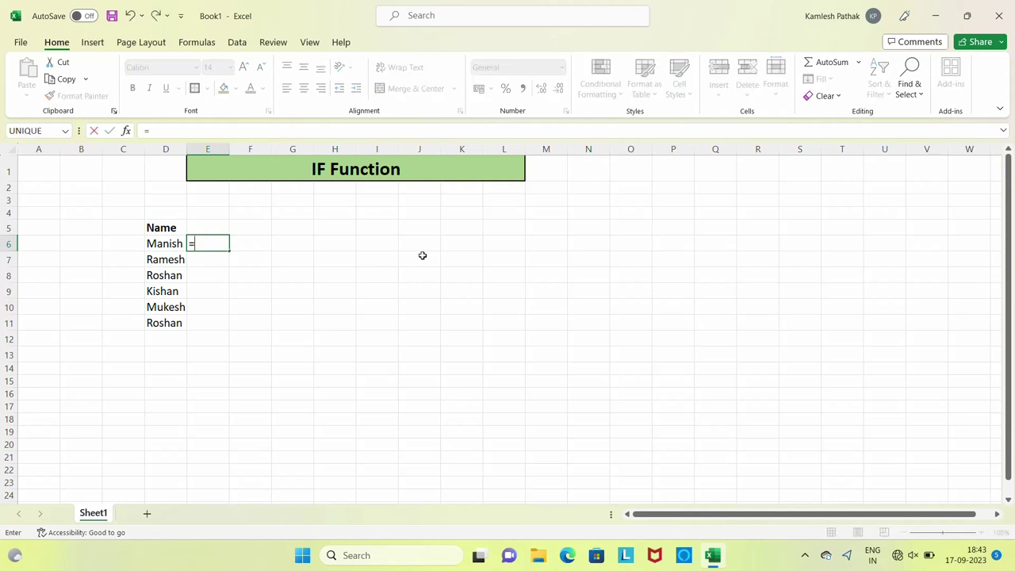
type("i")
type("f")
key("Tab")
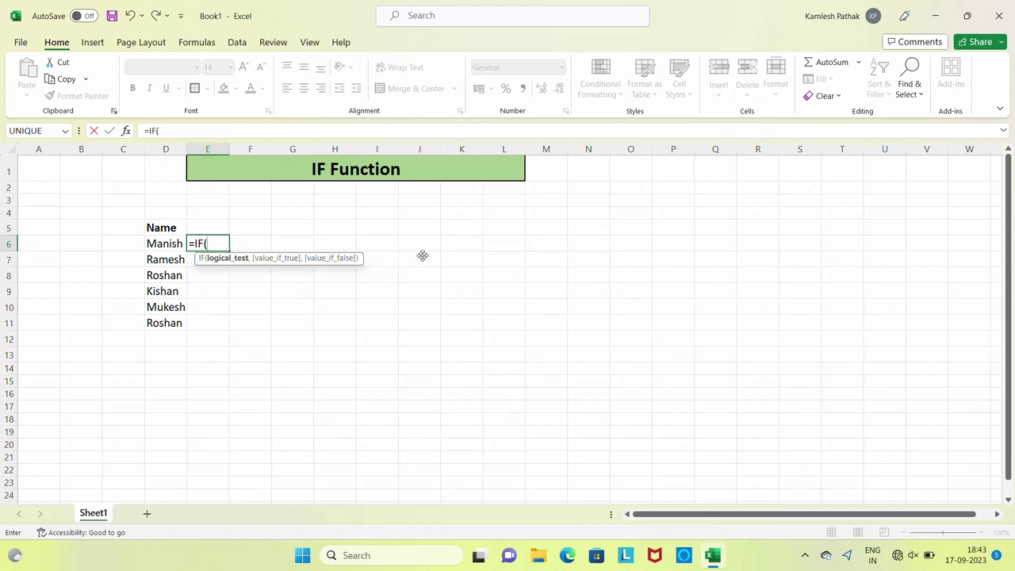
left_click(154, 246)
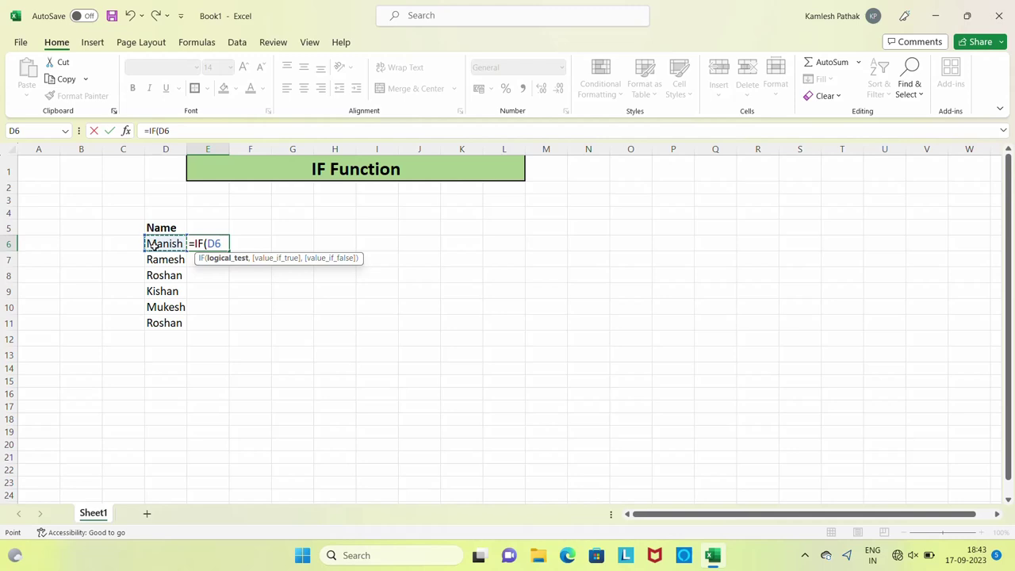
type("=")
type("\"R")
type("oshan")
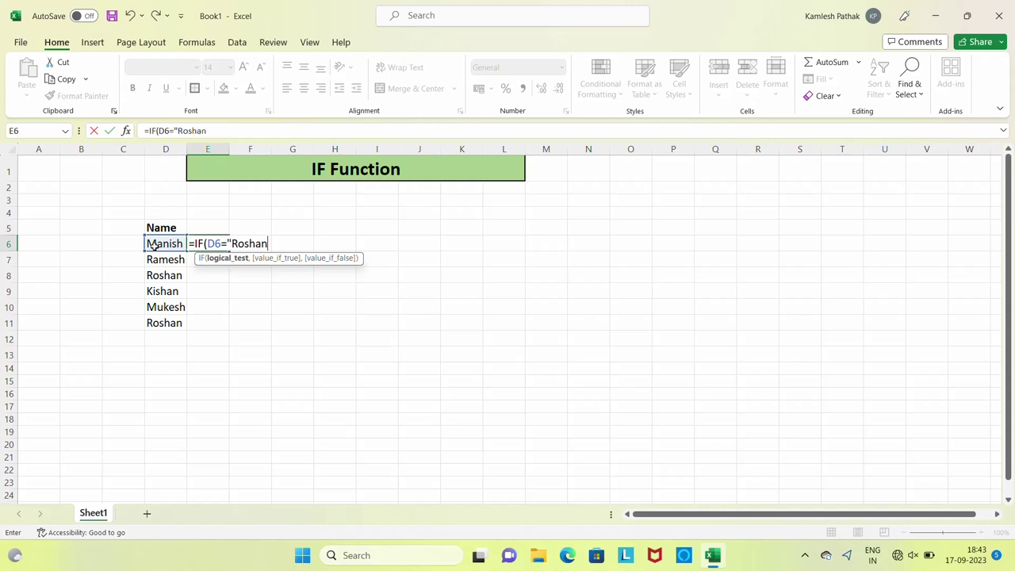
type("\"")
type(",")
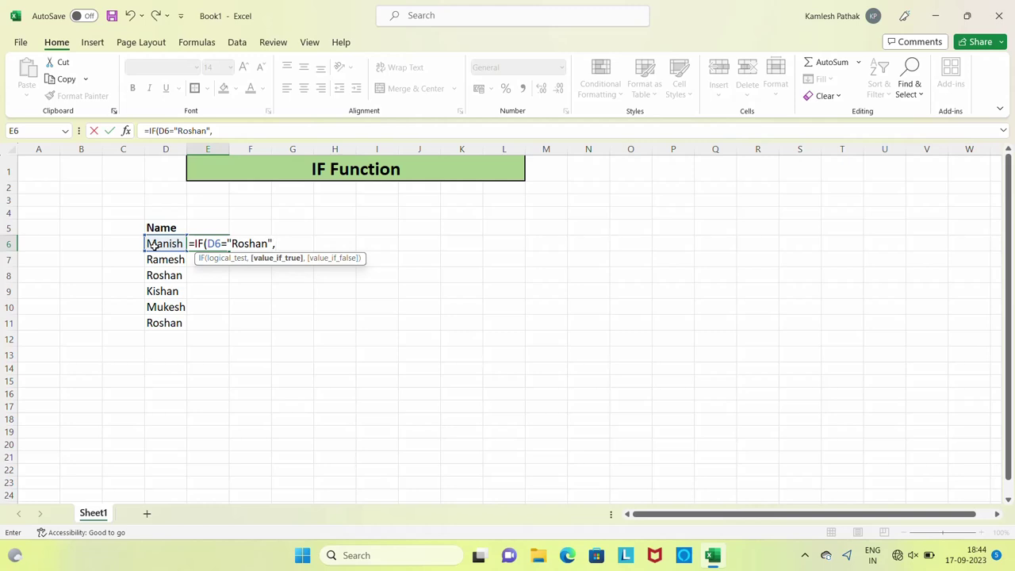
type("\"Ma")
type("tc")
type("h\"")
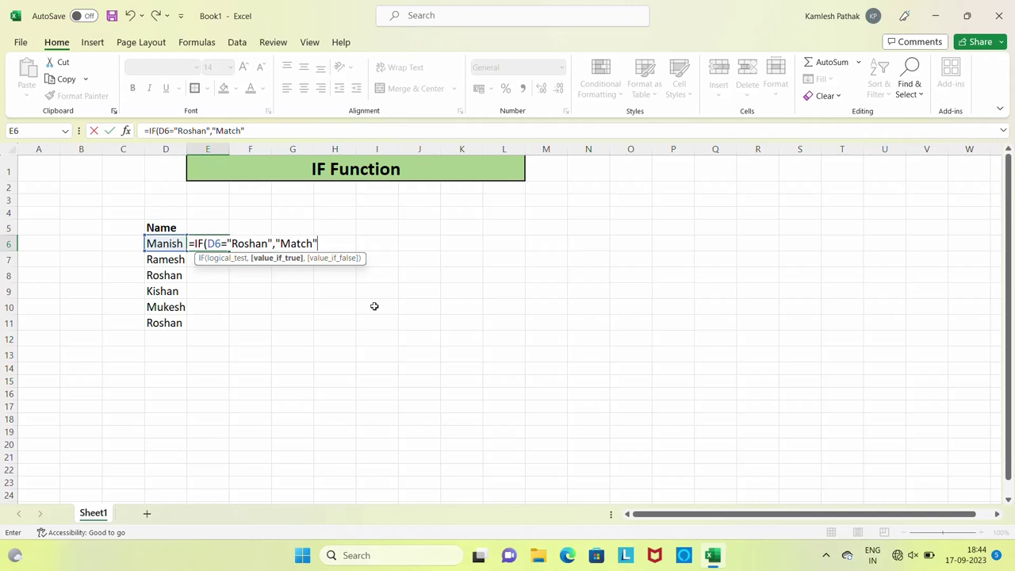
type(",")
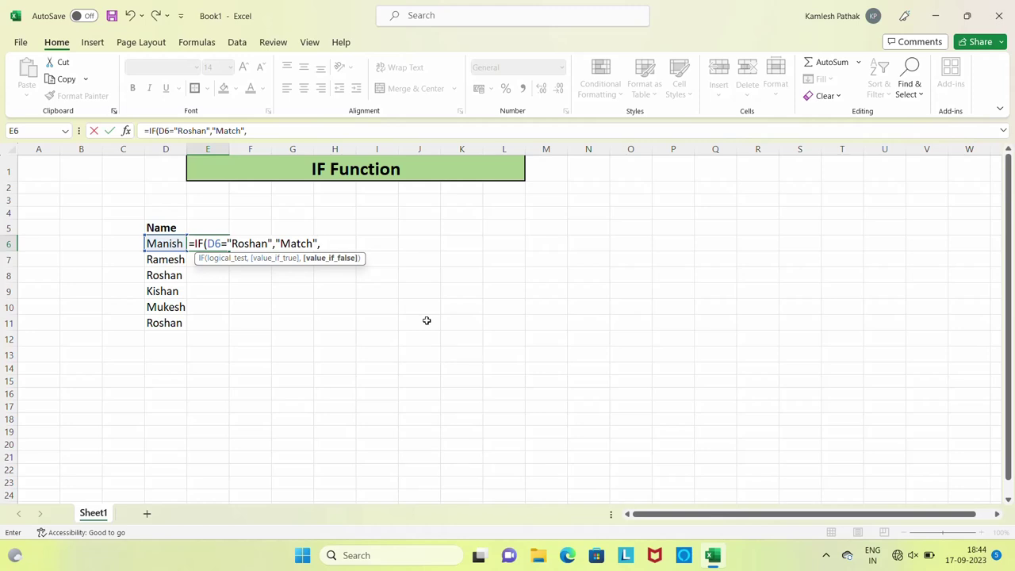
type("\"N")
type("otM")
type("atch")
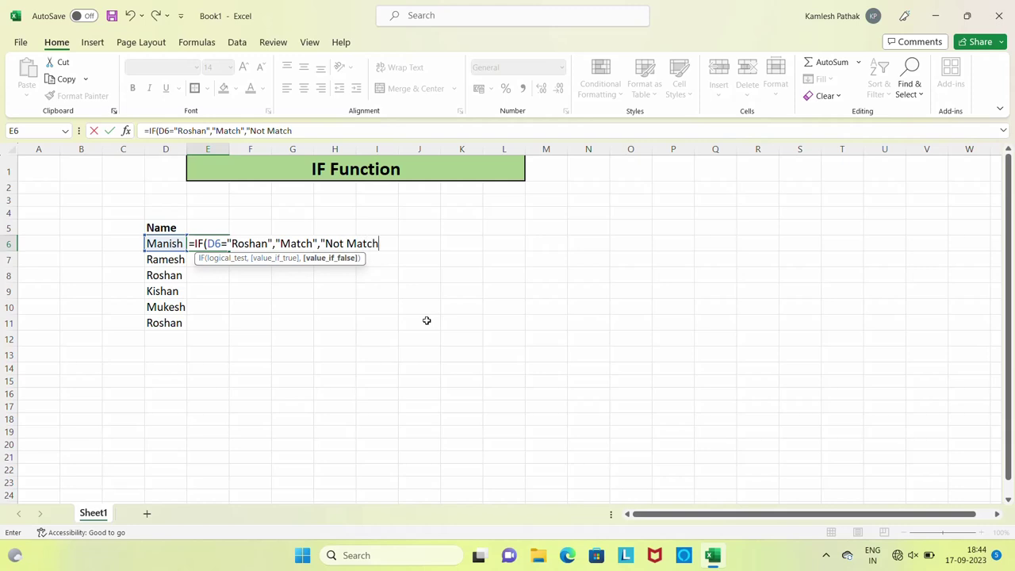
type("\"")
type(")")
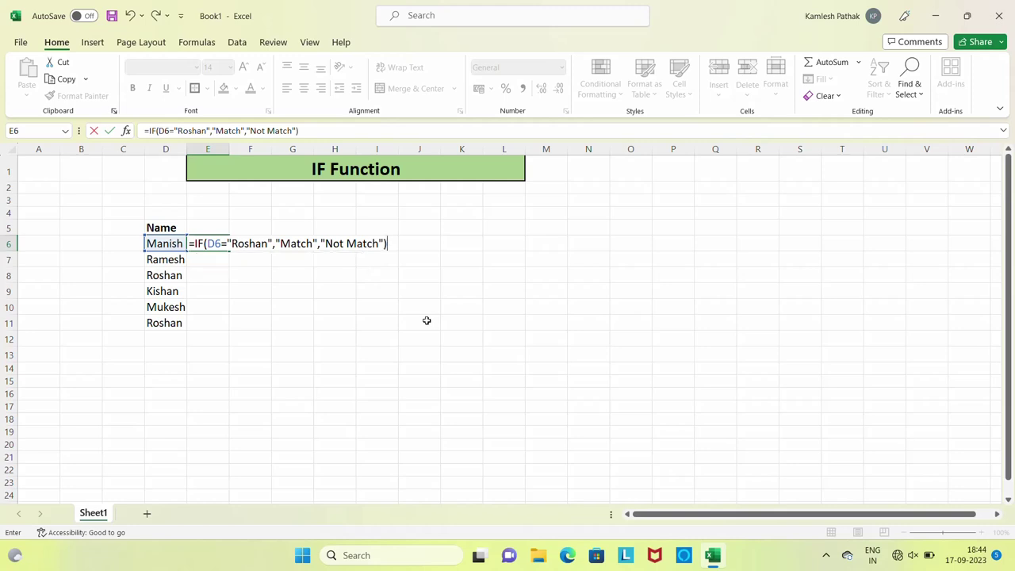
key("Return")
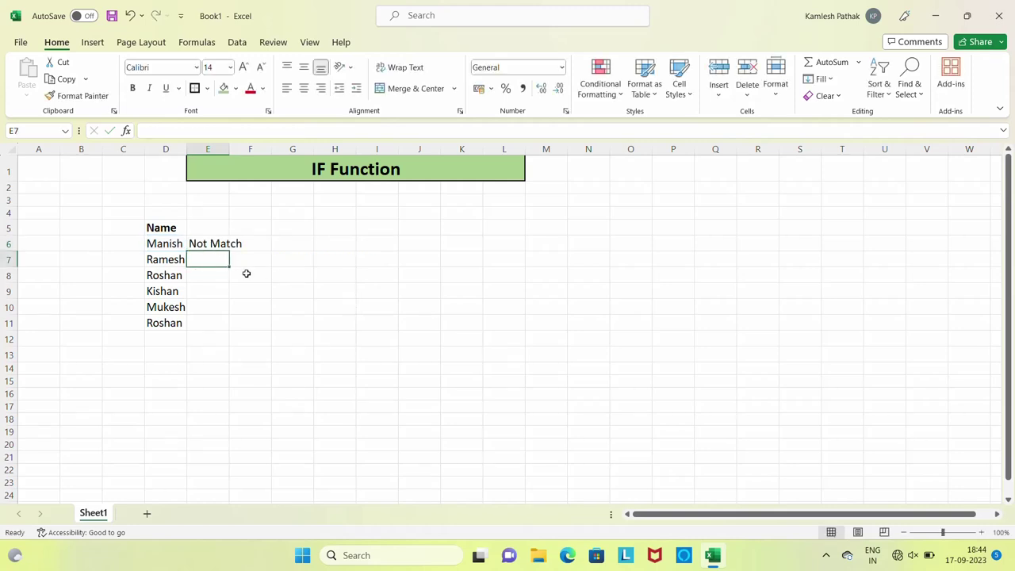
Fill the E6 IF formula down to E11 and autofit column E
left_click(214, 243)
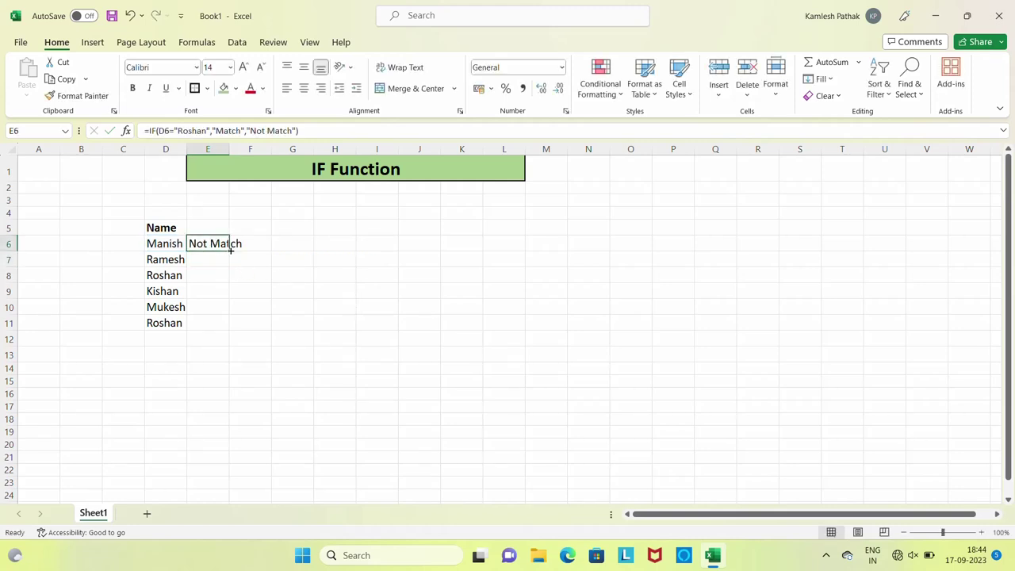
double_click(230, 252)
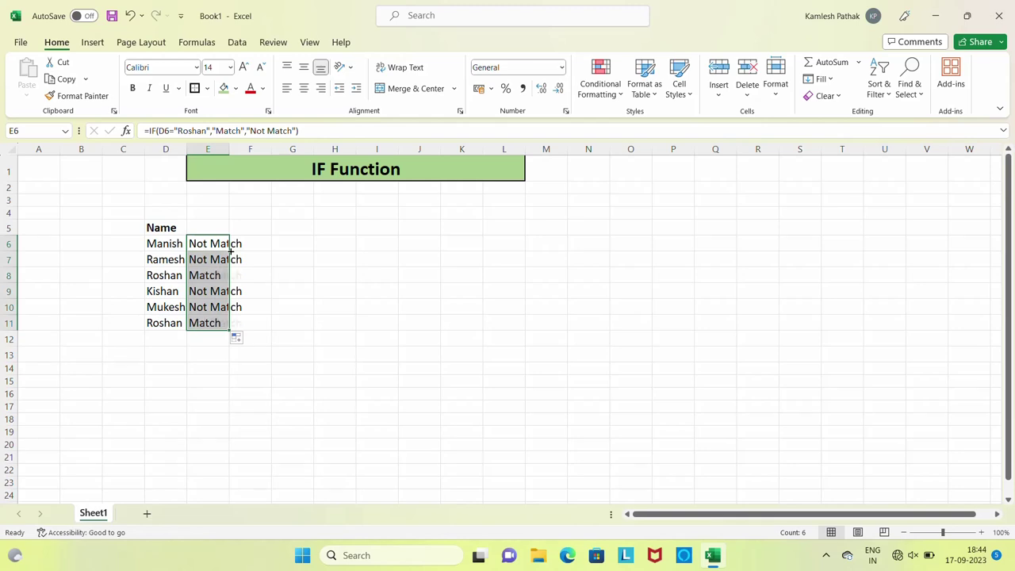
left_click(228, 146)
double_click(228, 146)
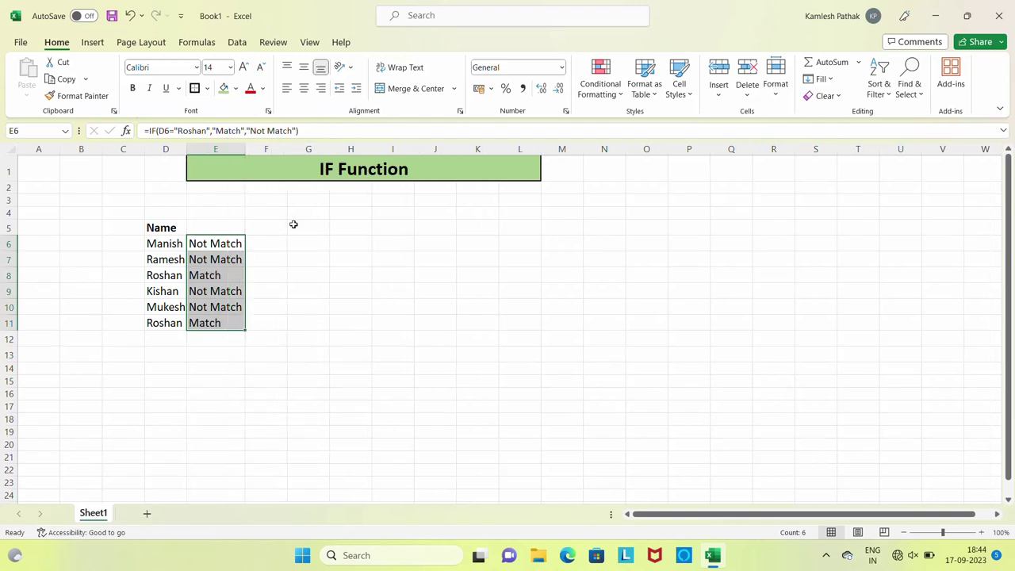
left_click(216, 246)
Compare each name in column D with its Match/Not Match result in column E
key("Left")
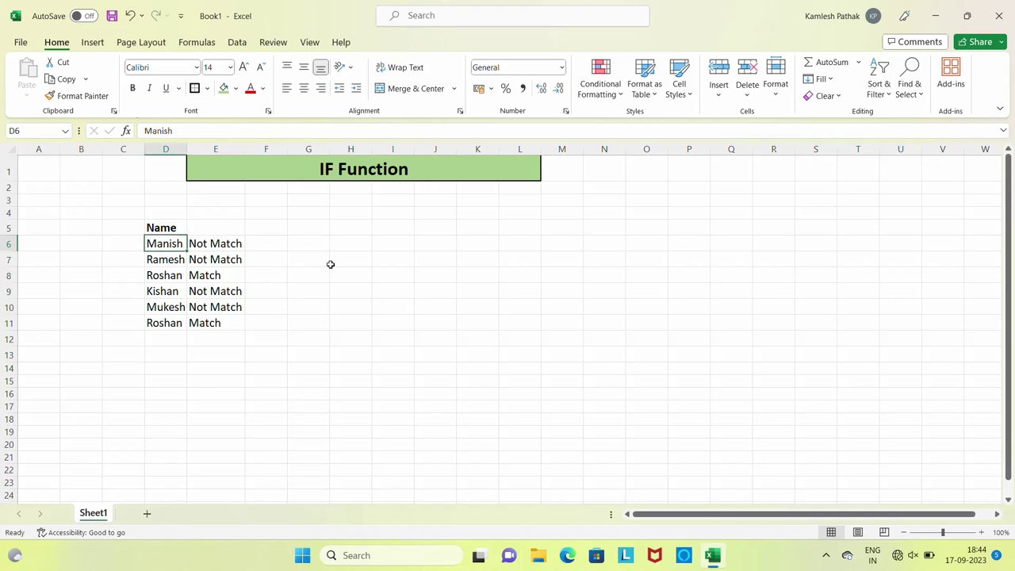
key("Right")
key("Left")
key("Down")
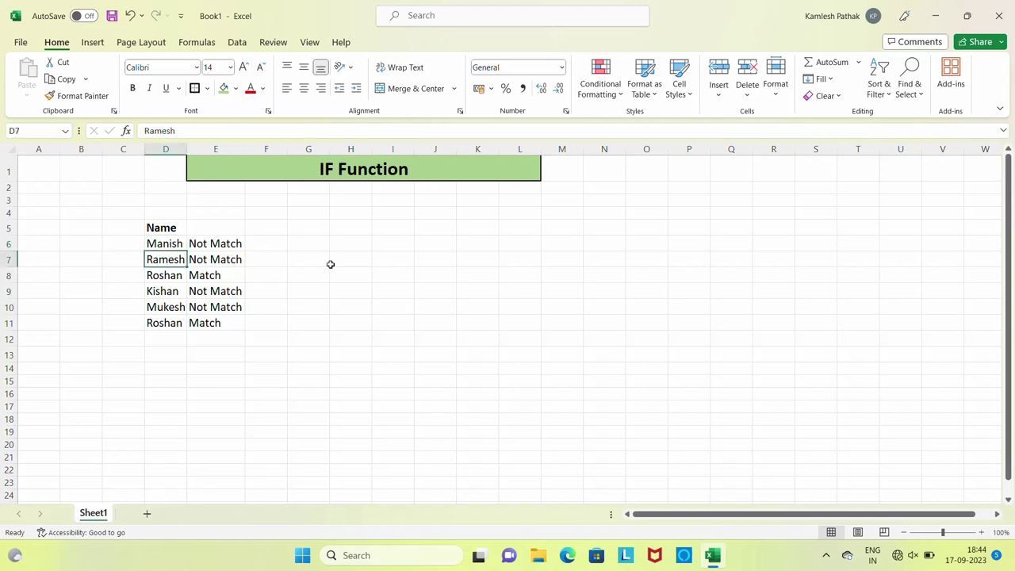
key("Down")
key("Right")
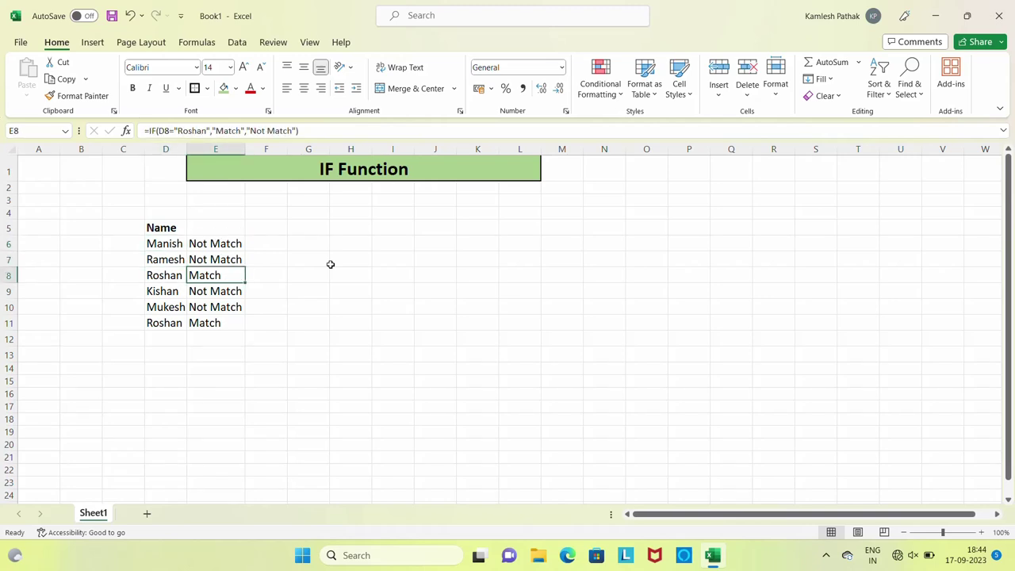
key("Left")
key("Down")
key("Down")
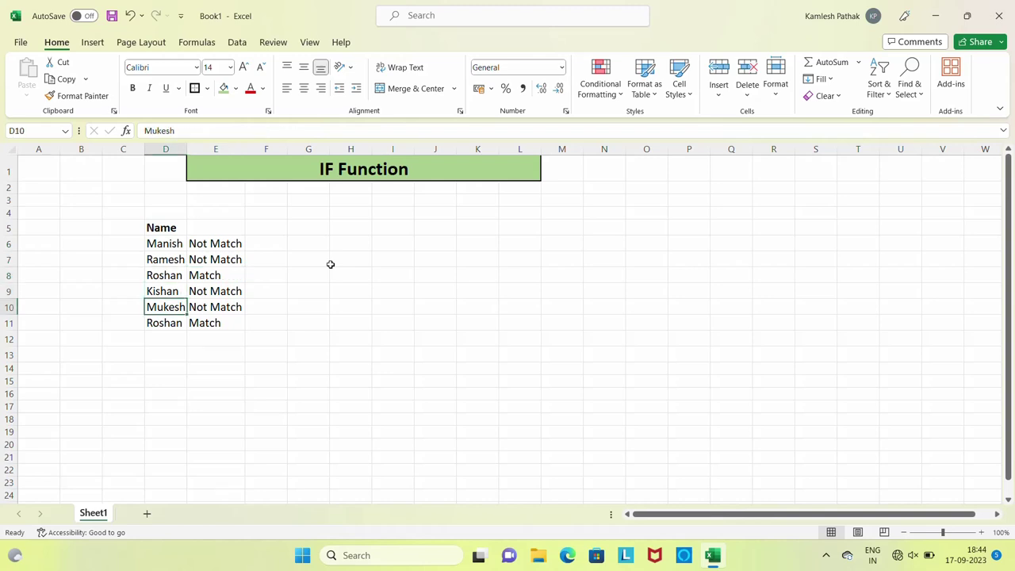
key("Down")
key("Right")
key("Up")
key("Up")
key("Up")
key("Left")
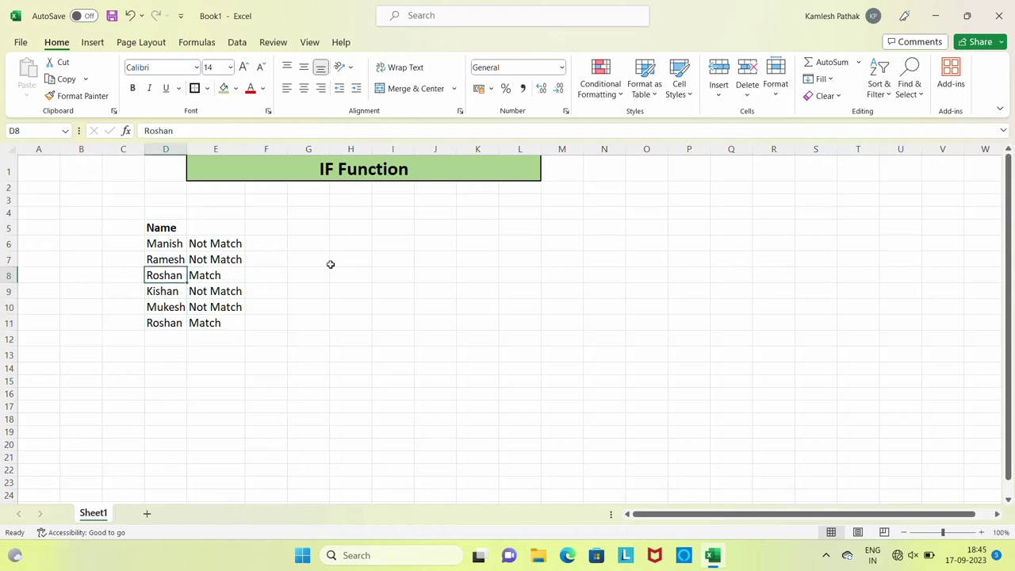
key("Right")
key("Down")
Copy Roshan from D8 over Kishan in D9 and review the updated results
key("Down")
key("Up")
key("Left")
key("Up")
key("ctrl+c")
key("Down")
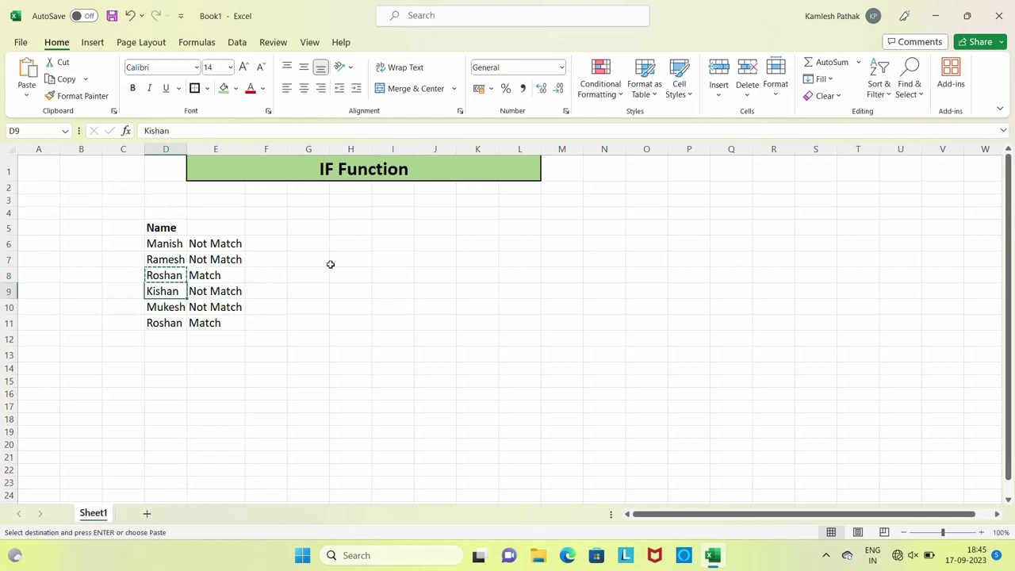
key("ctrl+v")
key("Escape")
key("Right")
key("Up")
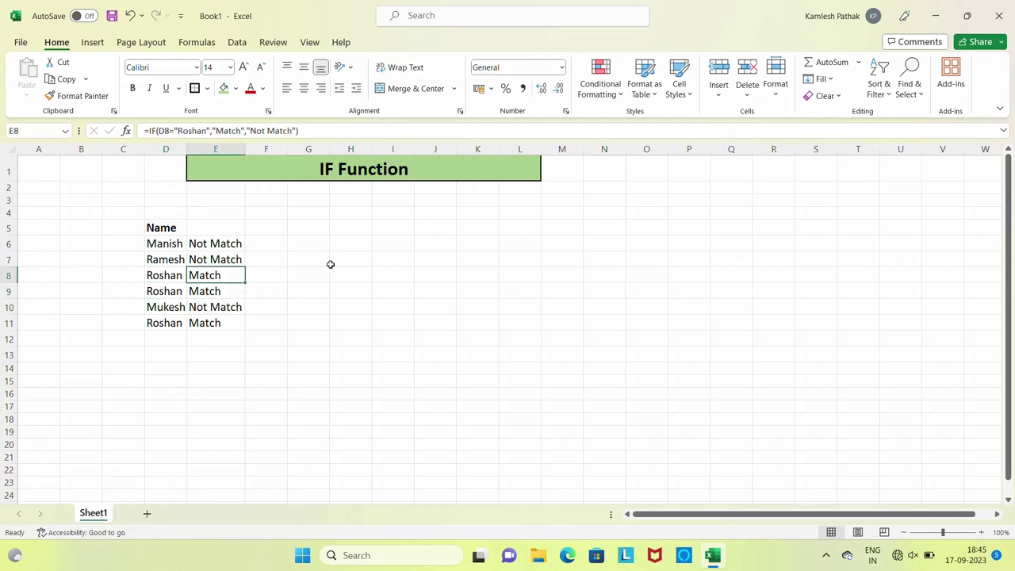
key("Down")
key("Down")
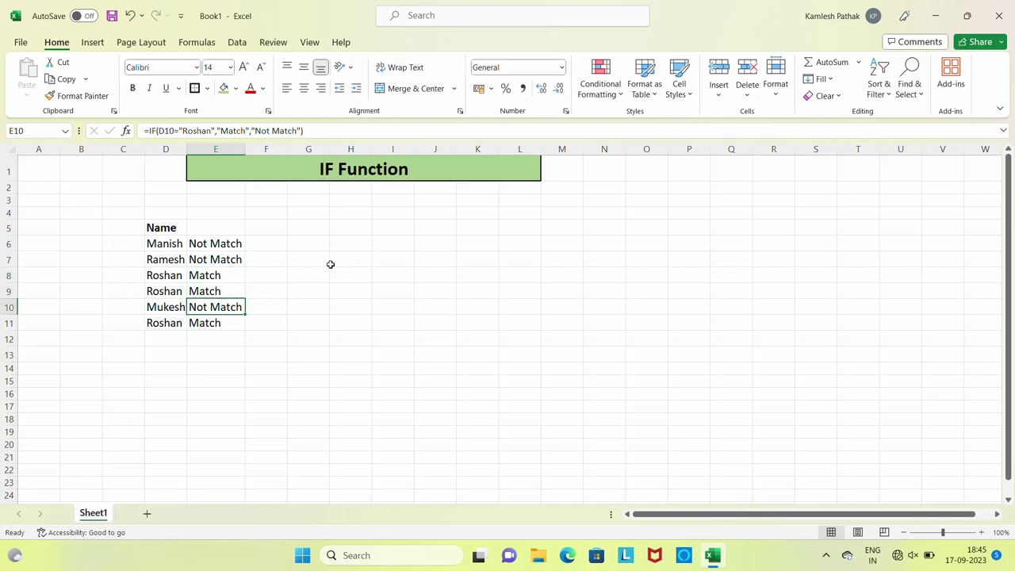
key("Up")
key("Up")
key("Up")
key("Up")
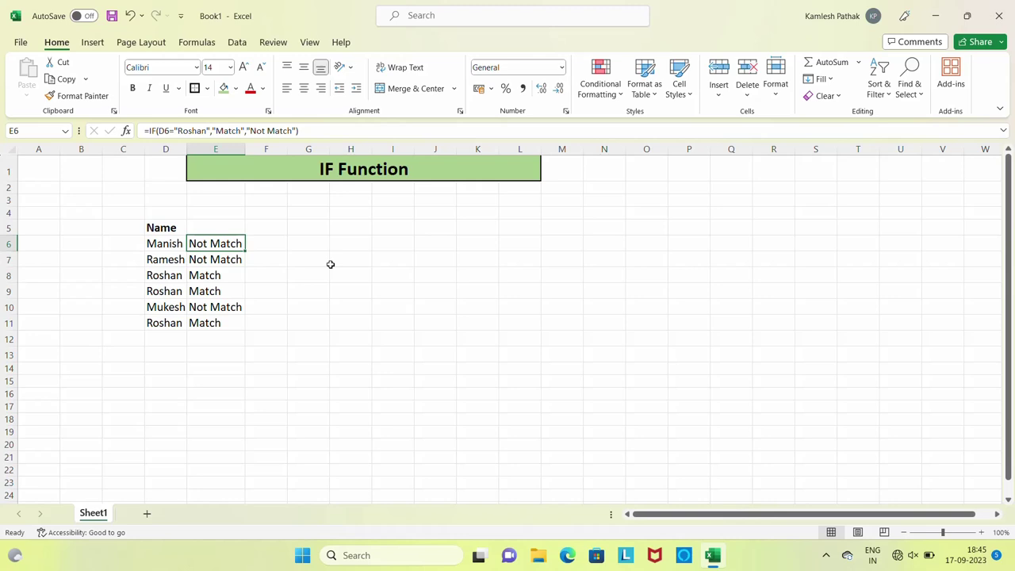
key("Left")
key("Up")
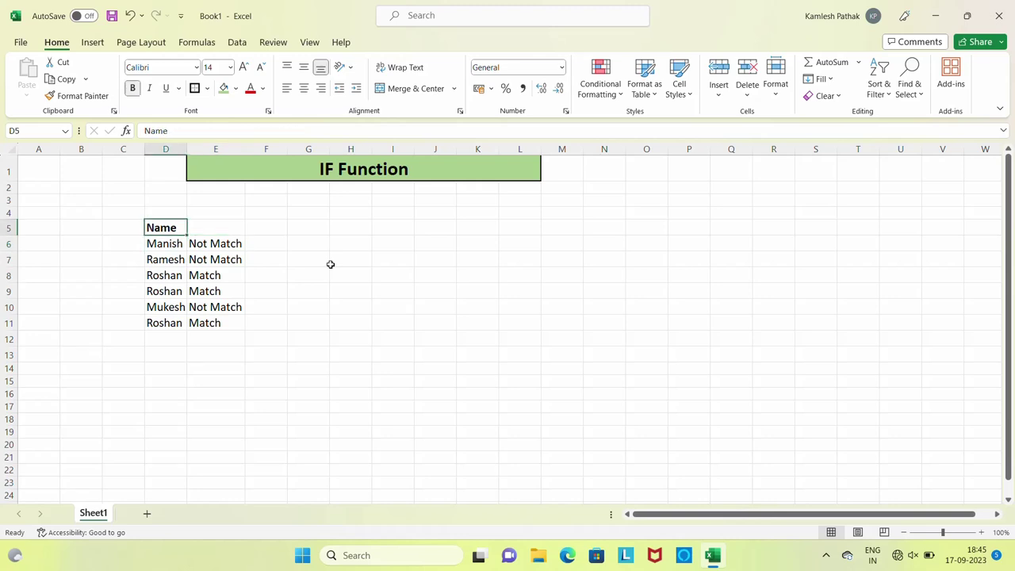
Rename the D5 heading to Value and delete the old names and match results
type("Value")
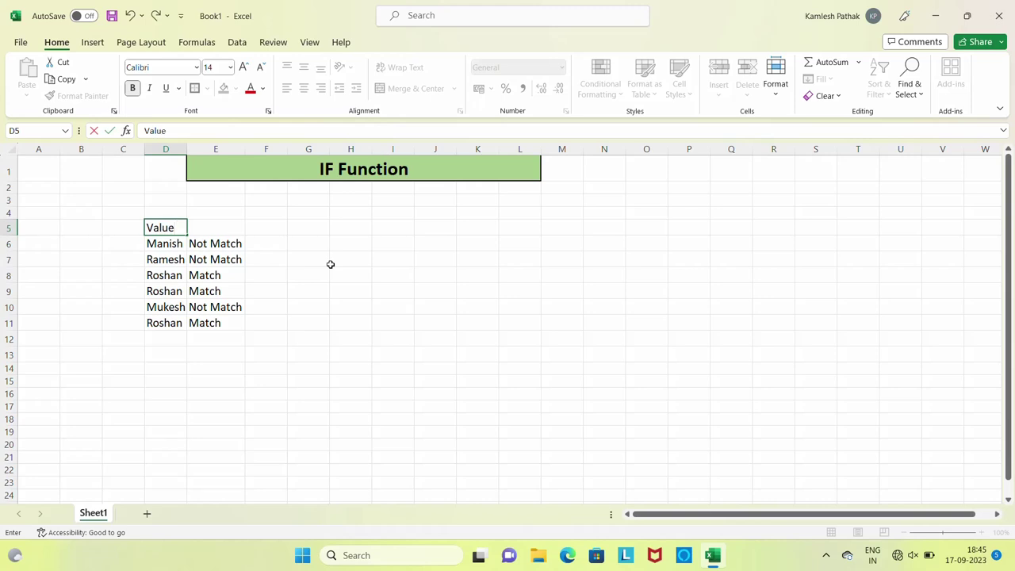
key("Return")
key("Right")
key("Left")
key("shift+Right")
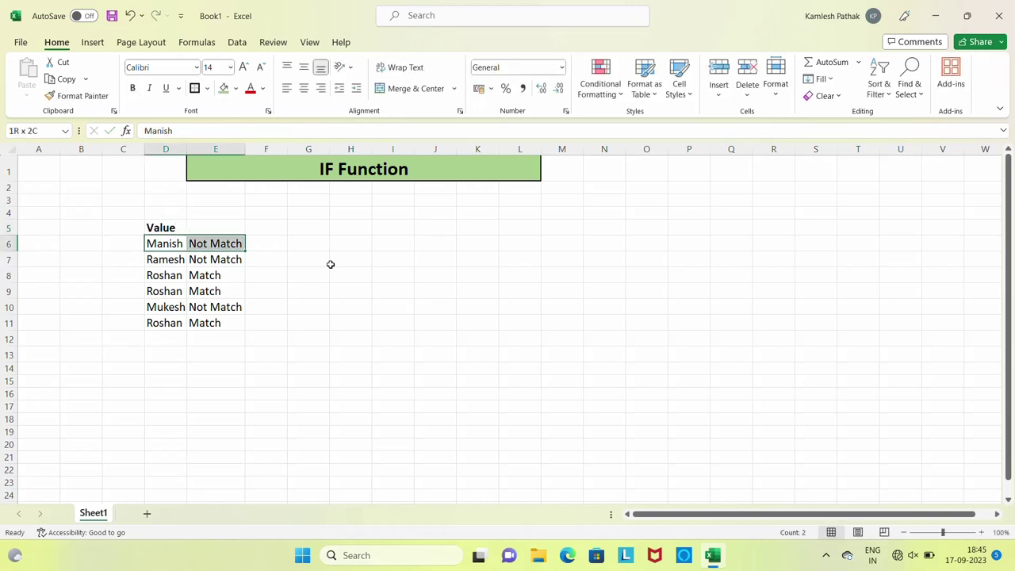
key("ctrl+shift+Down")
key("Delete")
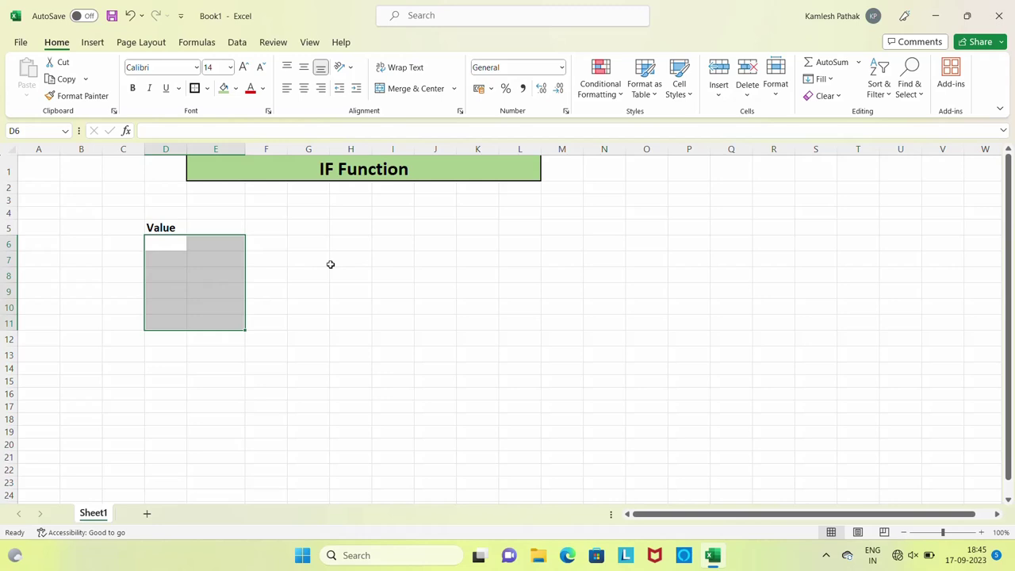
Enter 12000, 13000, 15000, 16000 and 17000 in D6, D8, D10, D12 and D14
key("Down")
key("Up")
type("1200")
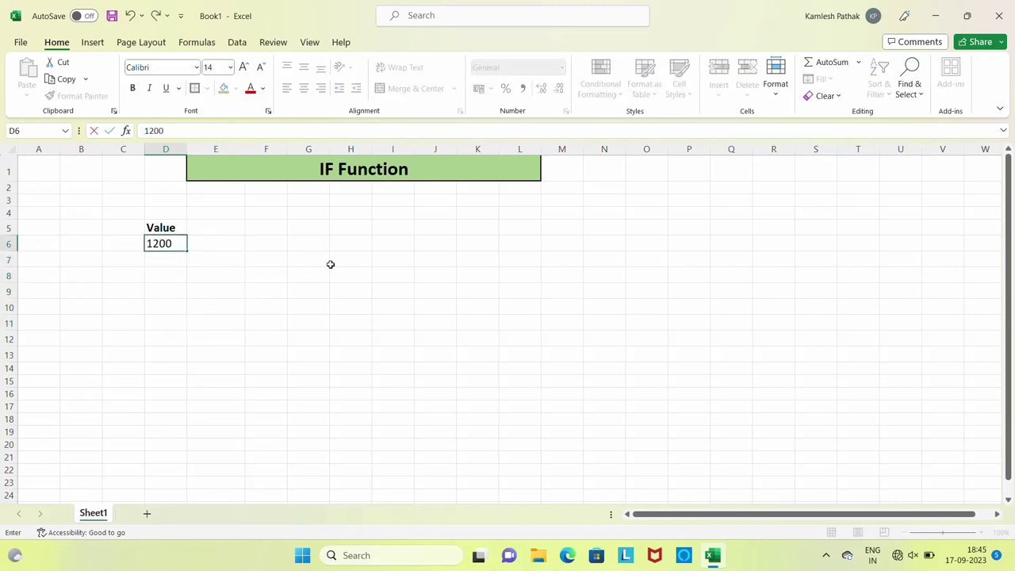
type("0")
key("Return")
key("Return")
type("1")
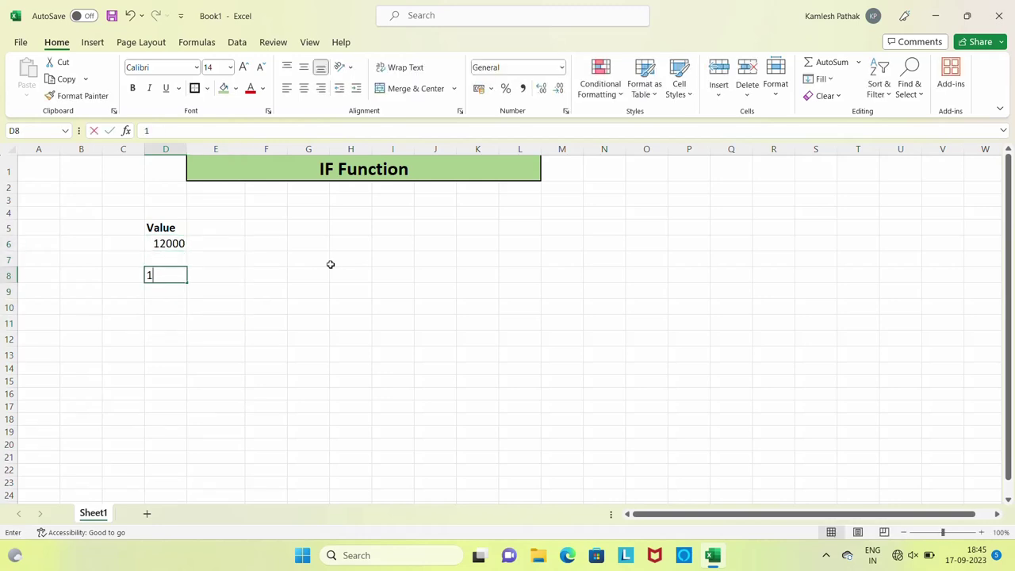
type("3000")
key("Return")
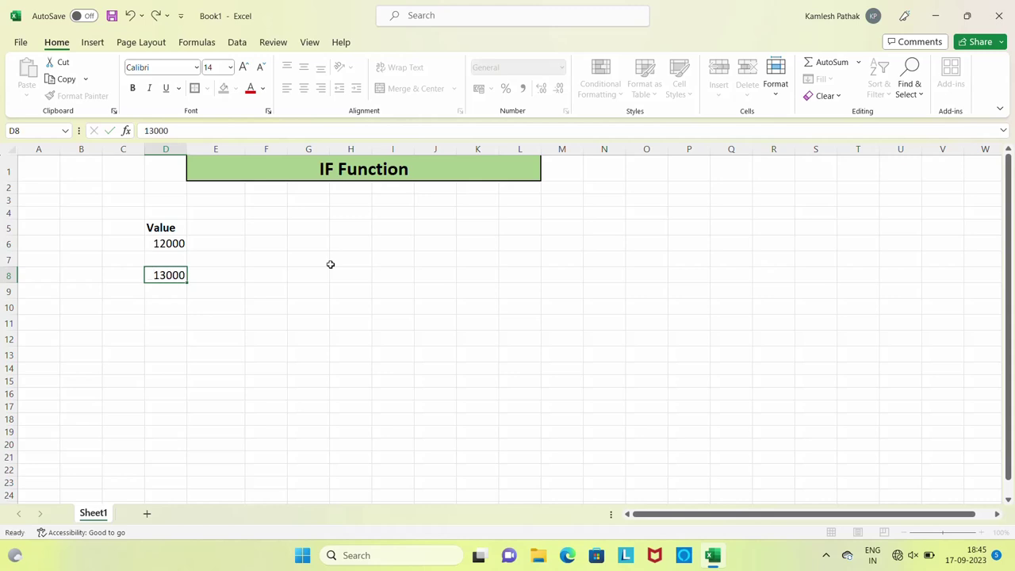
key("Return")
type("1")
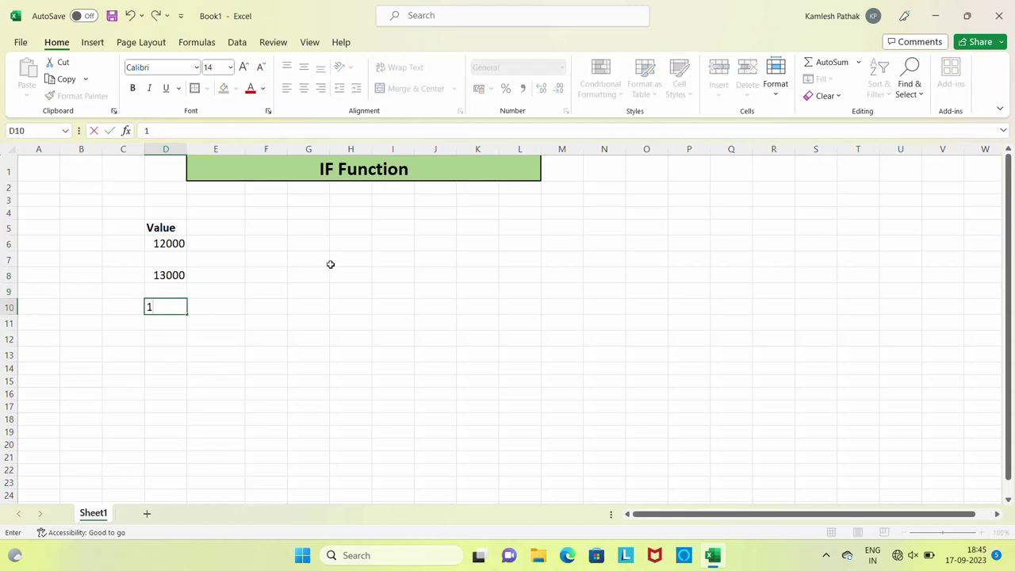
type("5000")
key("Return")
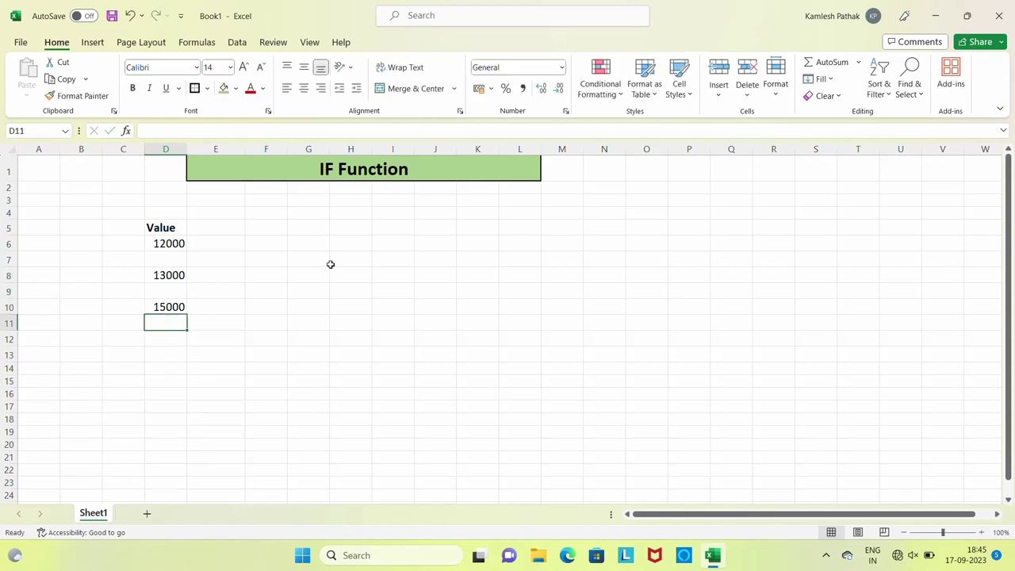
key("Return")
type("16000")
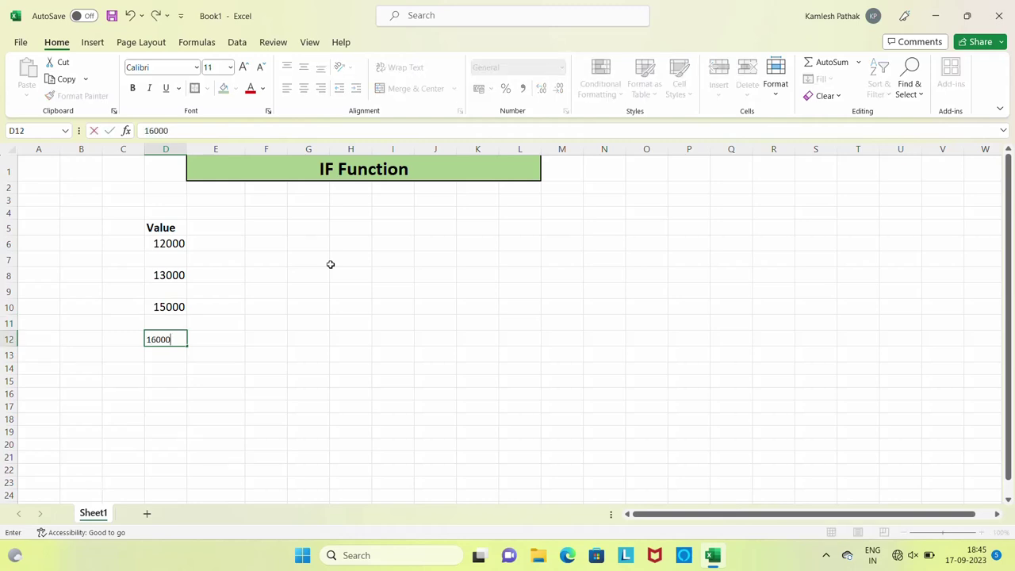
key("Return")
key("Return")
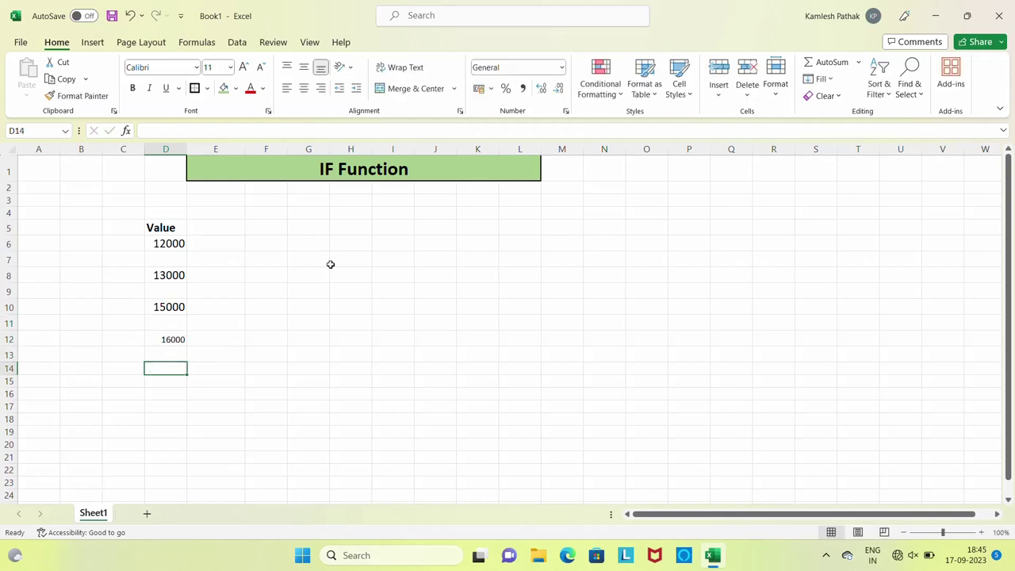
type("17000")
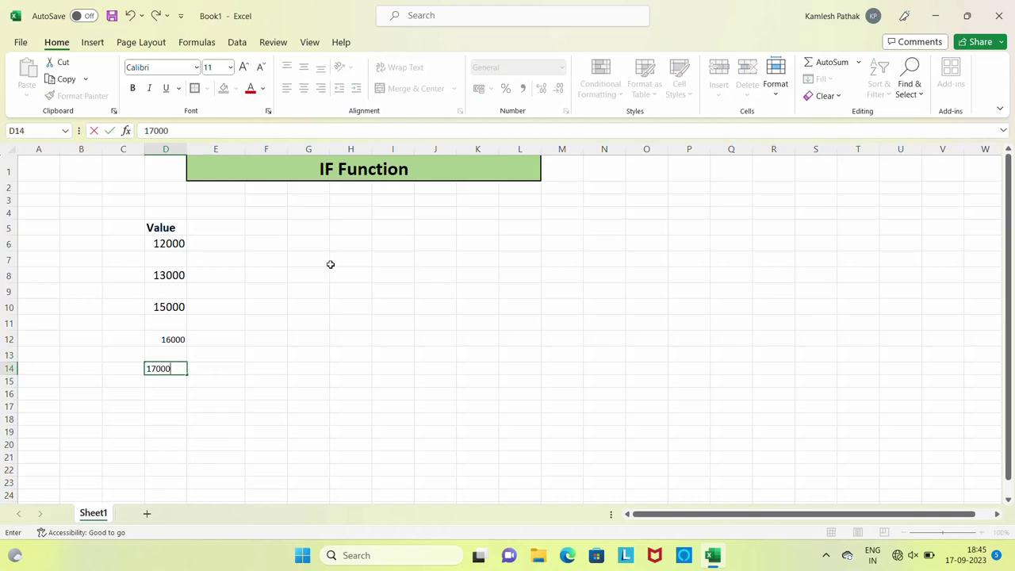
key("Return")
Set the values in D6:D14 to font size 14 and center them
key("Up")
key("Up")
key("Up")
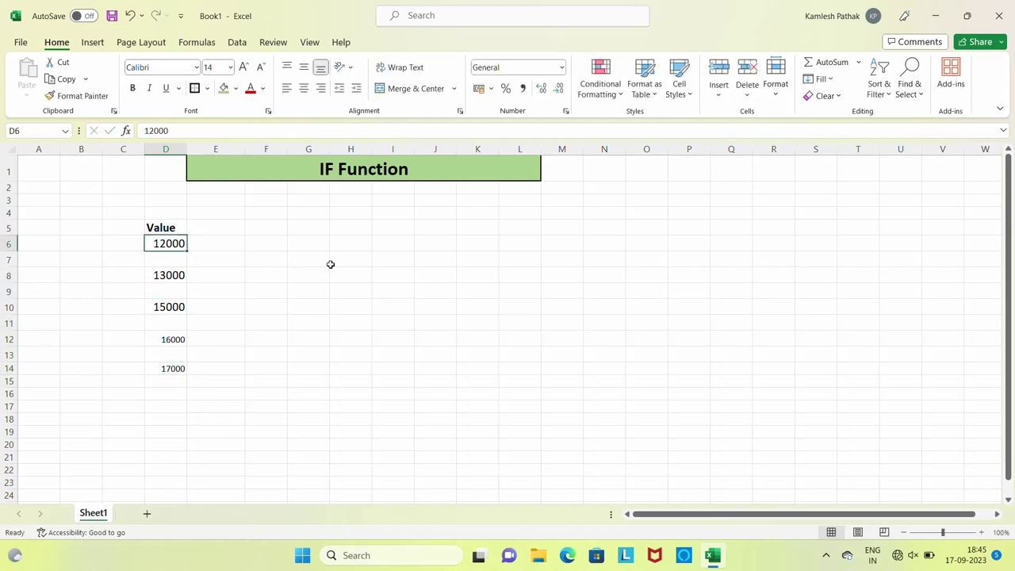
key("Up")
key("Down")
key("shift+Down")
key("shift+Down")
key("shift+Down")
key("shift+Down")
key("shift+Down")
key("shift+Down")
key("shift+Down")
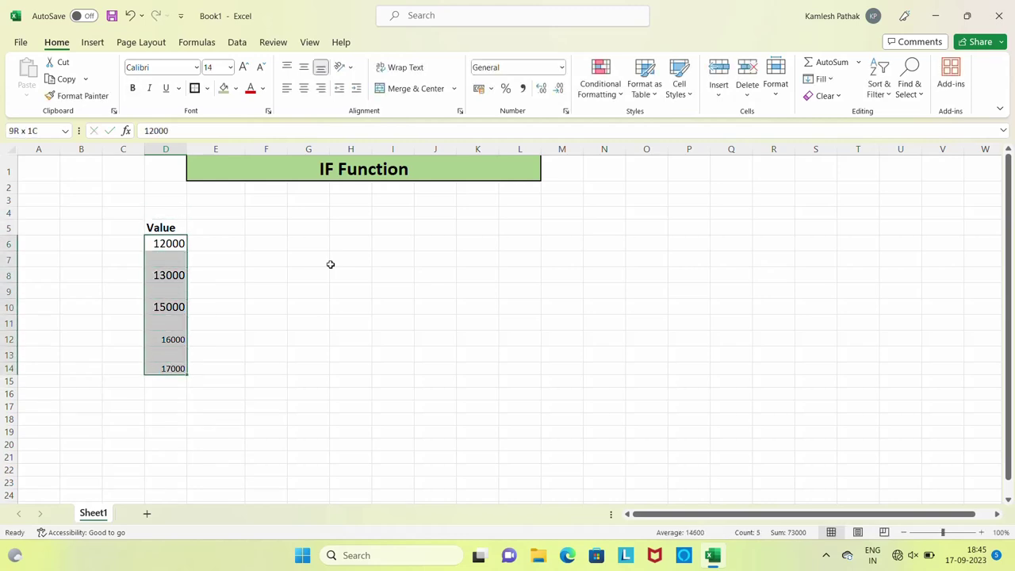
left_click(230, 66)
left_click(218, 164)
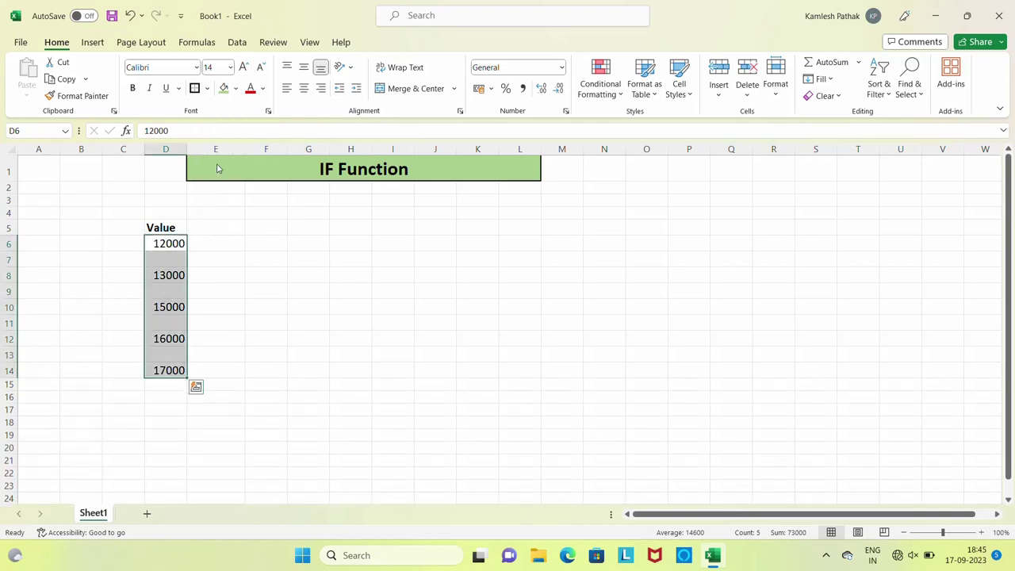
left_click(303, 89)
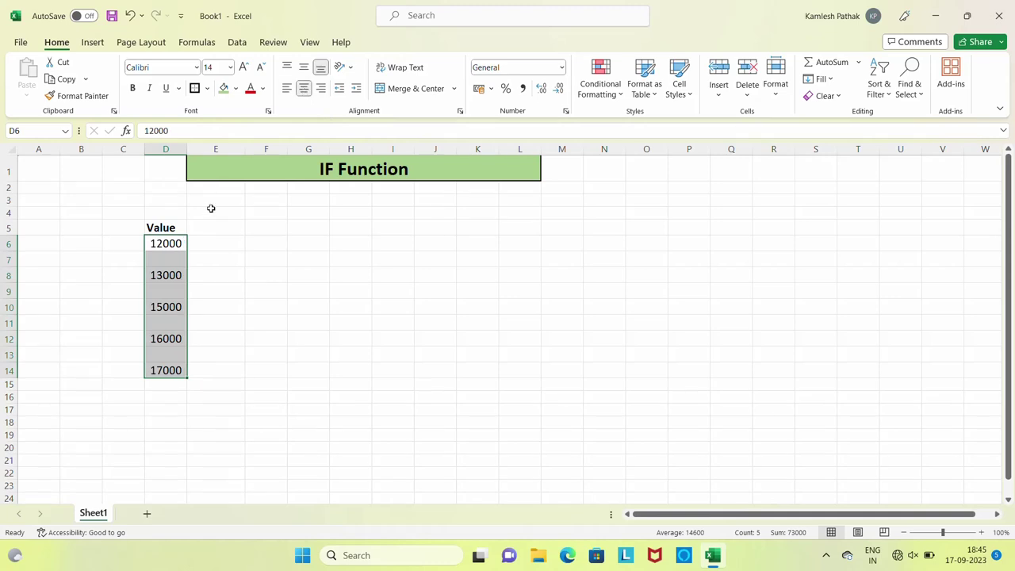
Point out the empty rows between the values, then return to cell E6
left_click(214, 236)
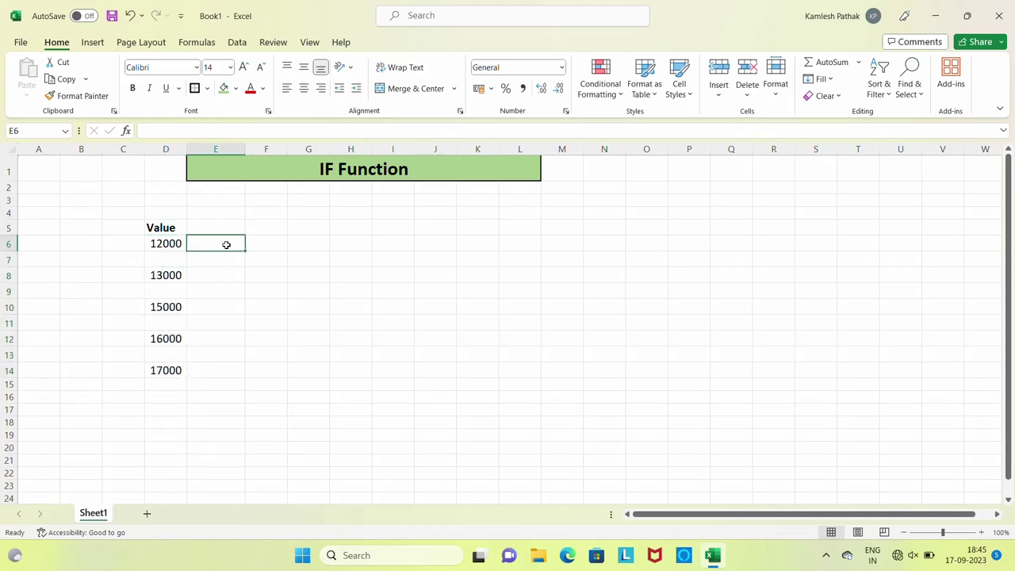
left_click(178, 266)
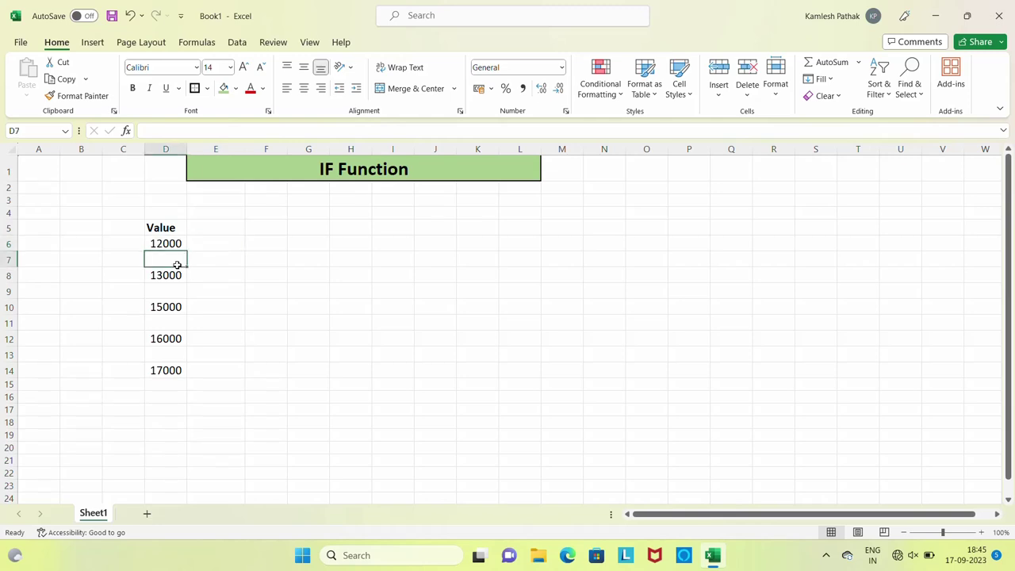
left_click(163, 303)
left_click(164, 324)
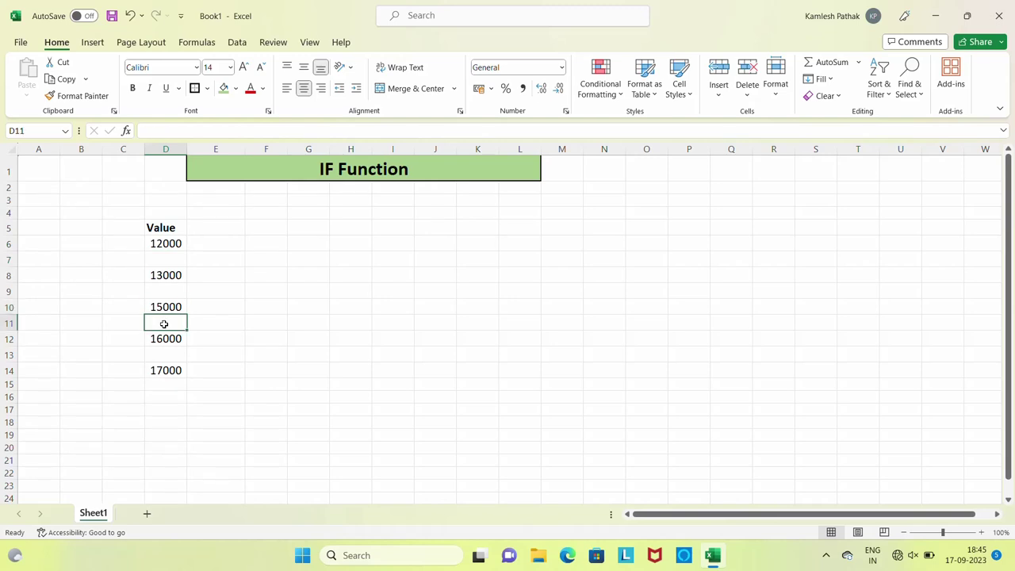
left_click(163, 355)
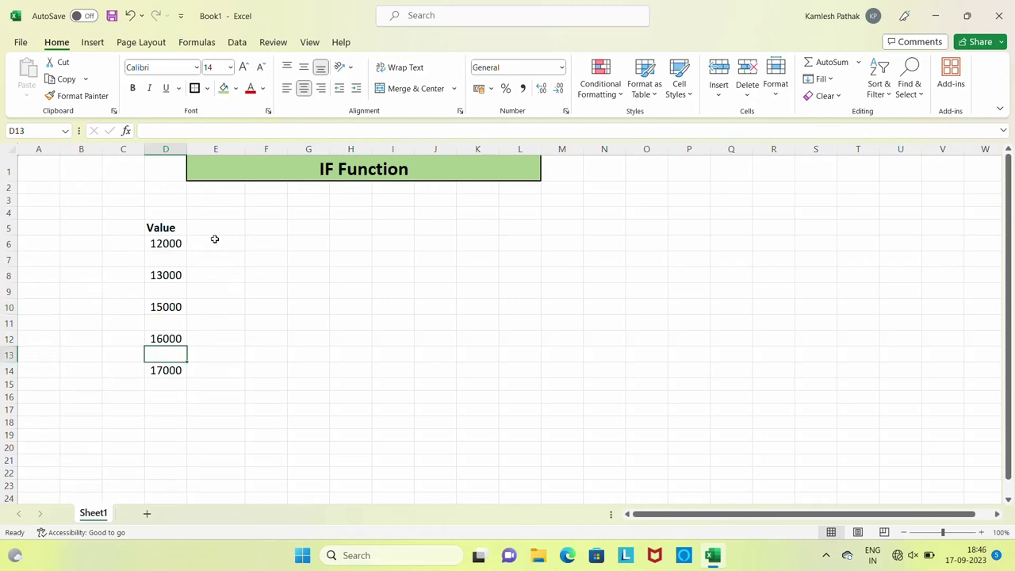
left_click_drag(214, 239, 275, 248)
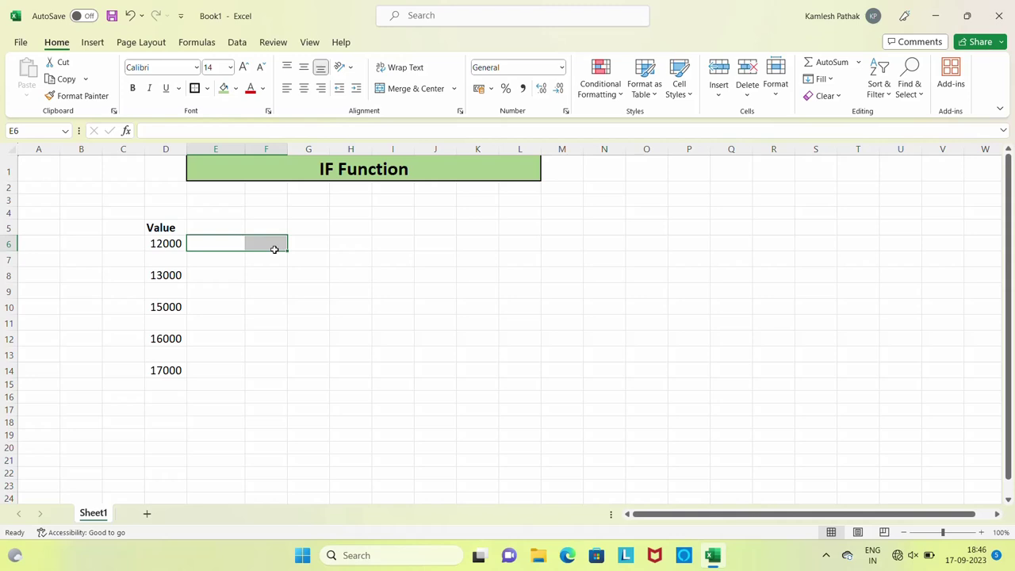
left_click(216, 266)
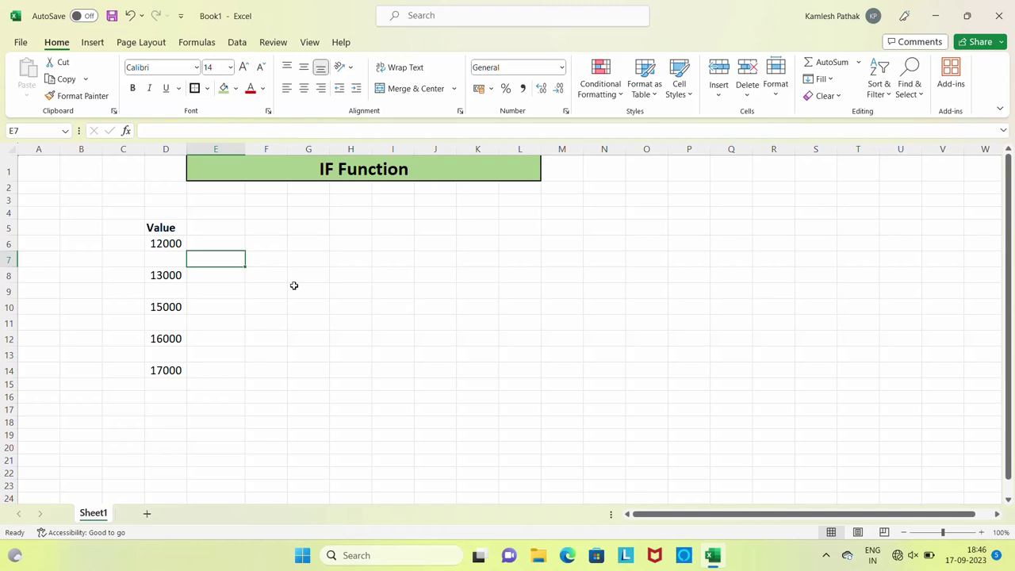
left_click(214, 247)
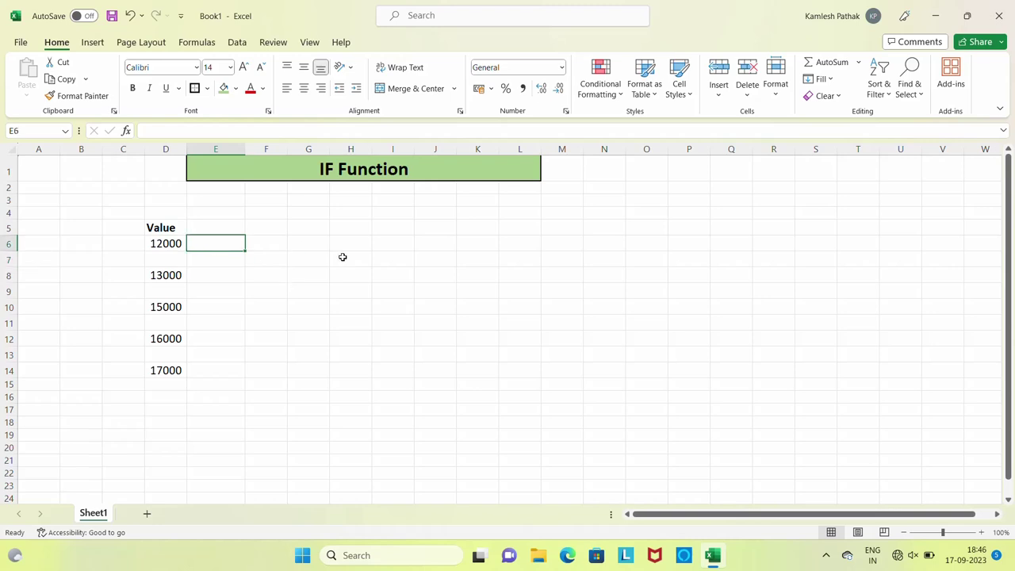
Enter =IF(D6="","Blank","Not Blank") in E6 beside 12000
type("=")
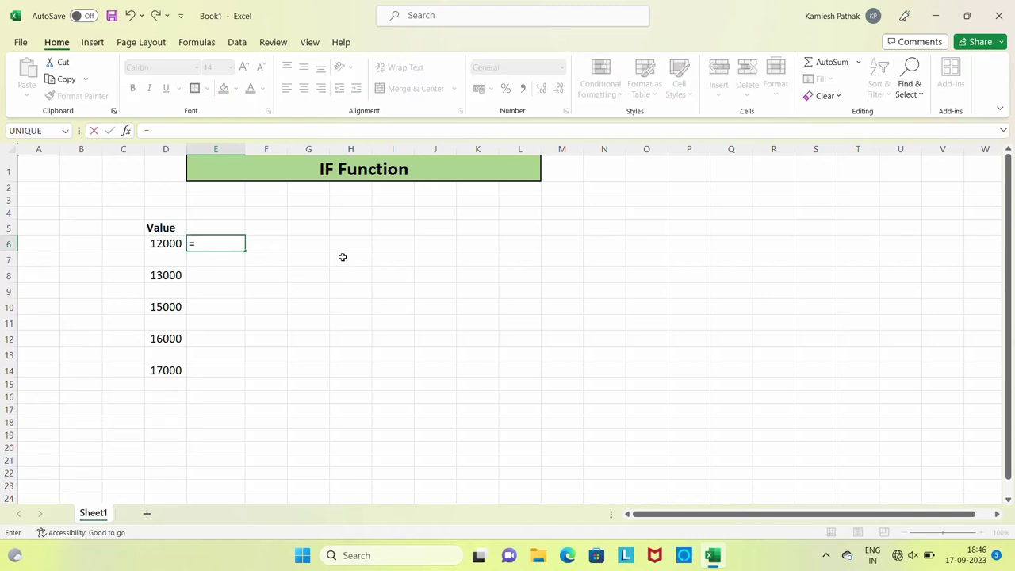
type("if")
key("Tab")
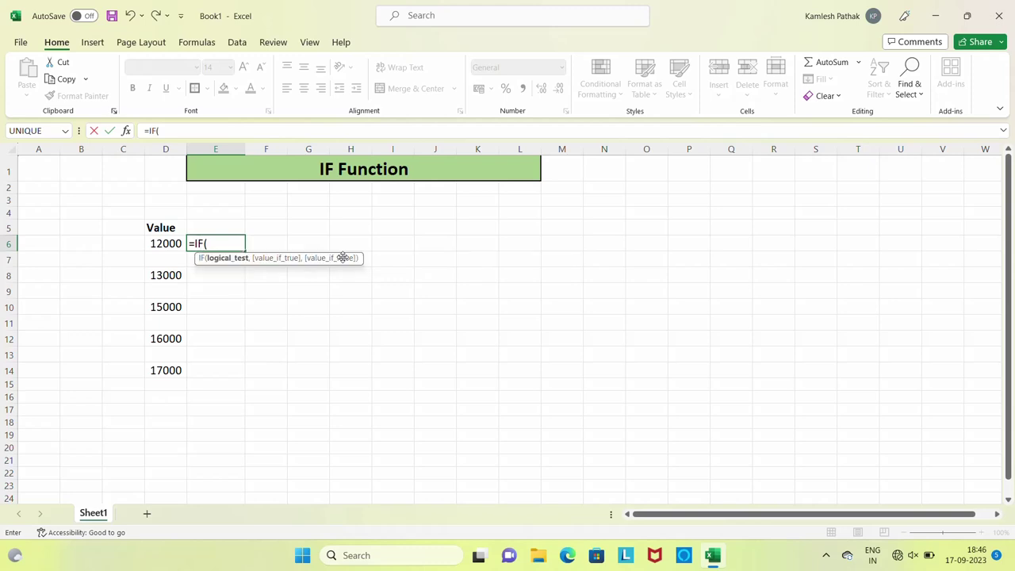
left_click(161, 246)
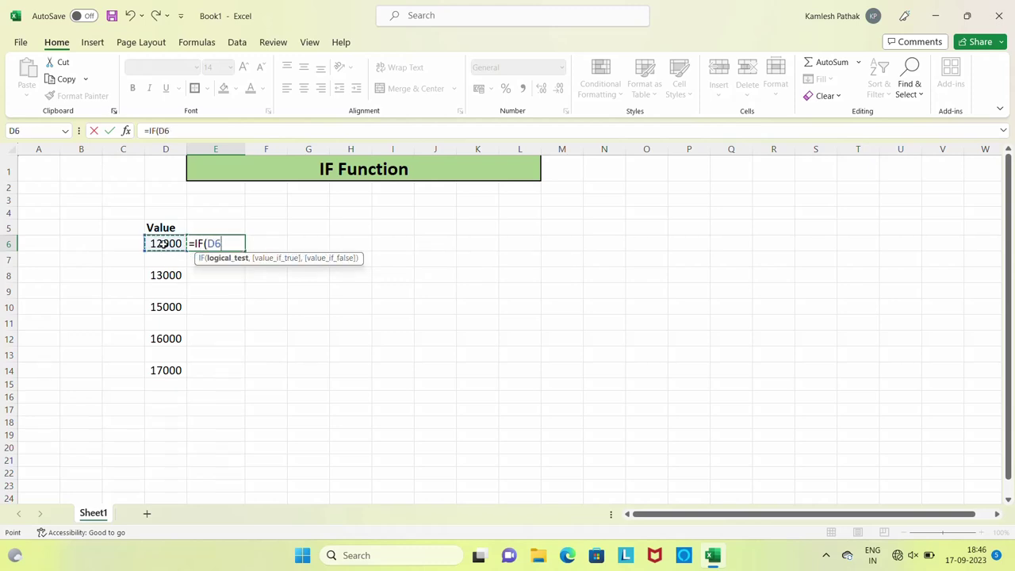
type("=")
type("\"")
type("\"")
type(",")
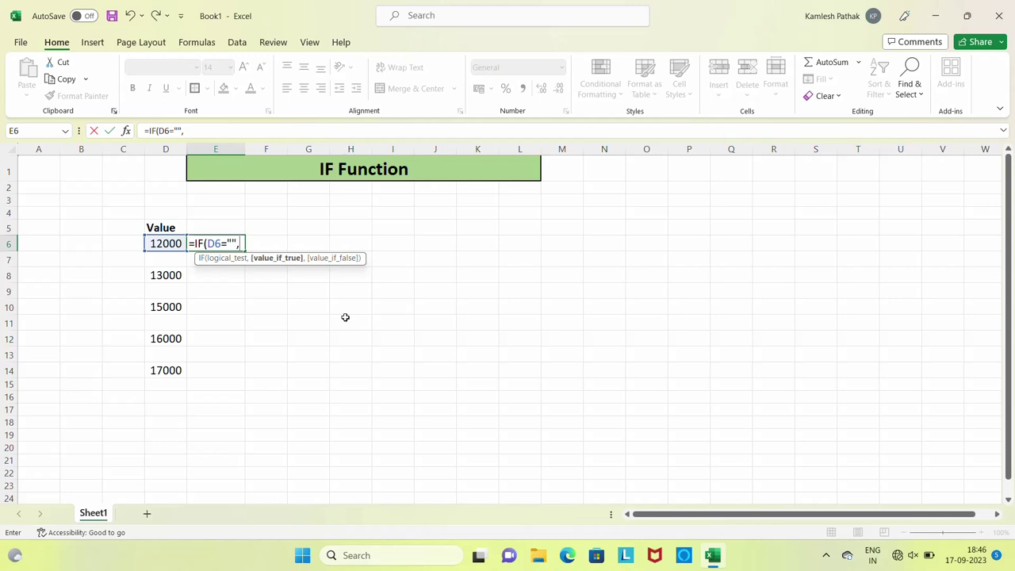
type("\"B")
type("lank")
type("\",")
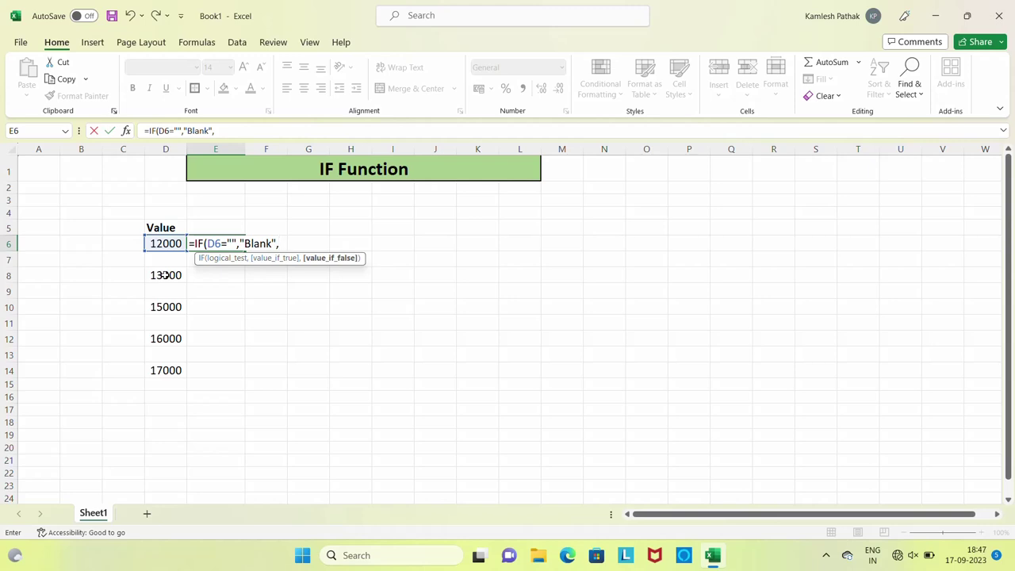
type("\"Not ")
type("Blank")
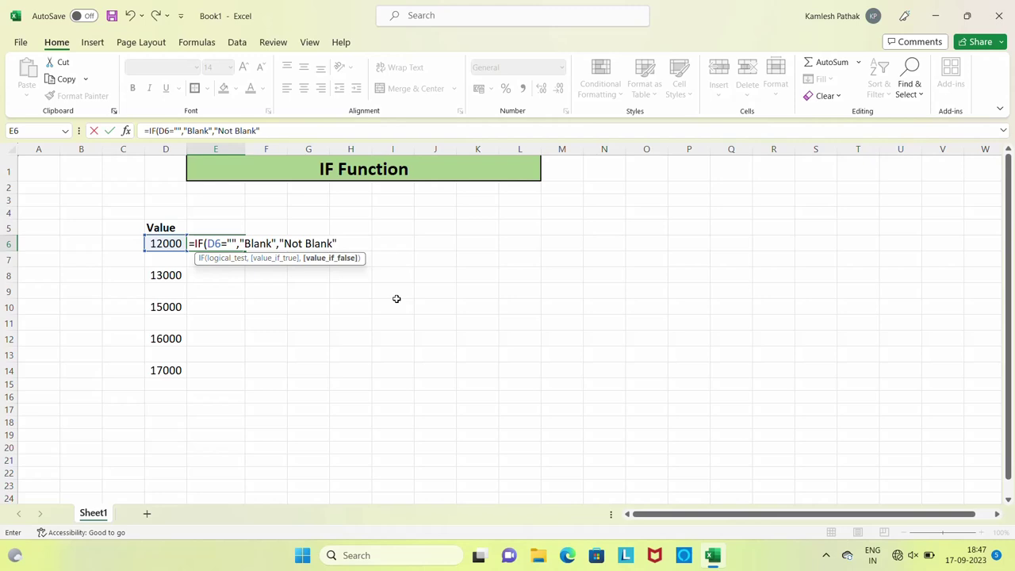
type(")")
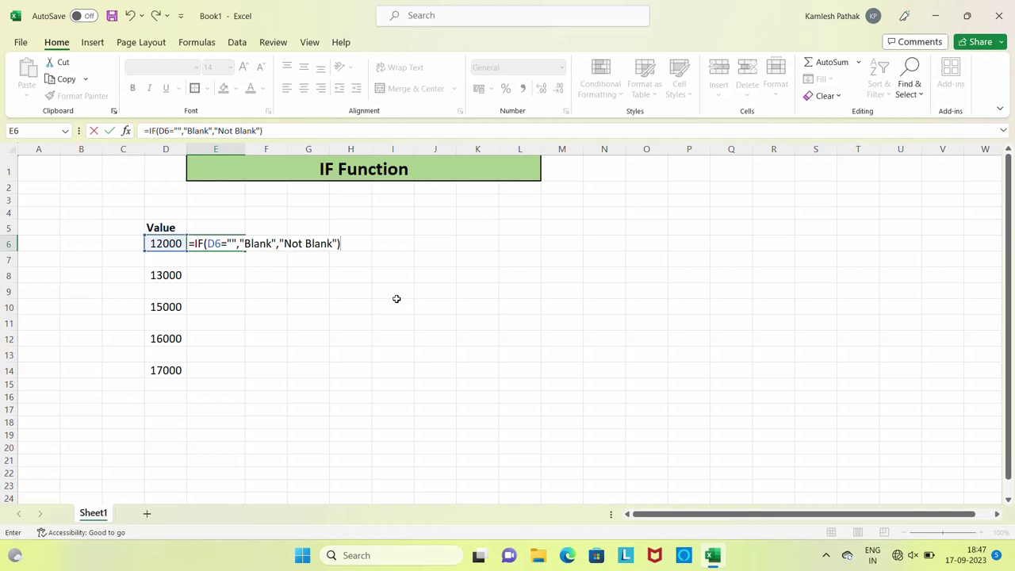
key("Return")
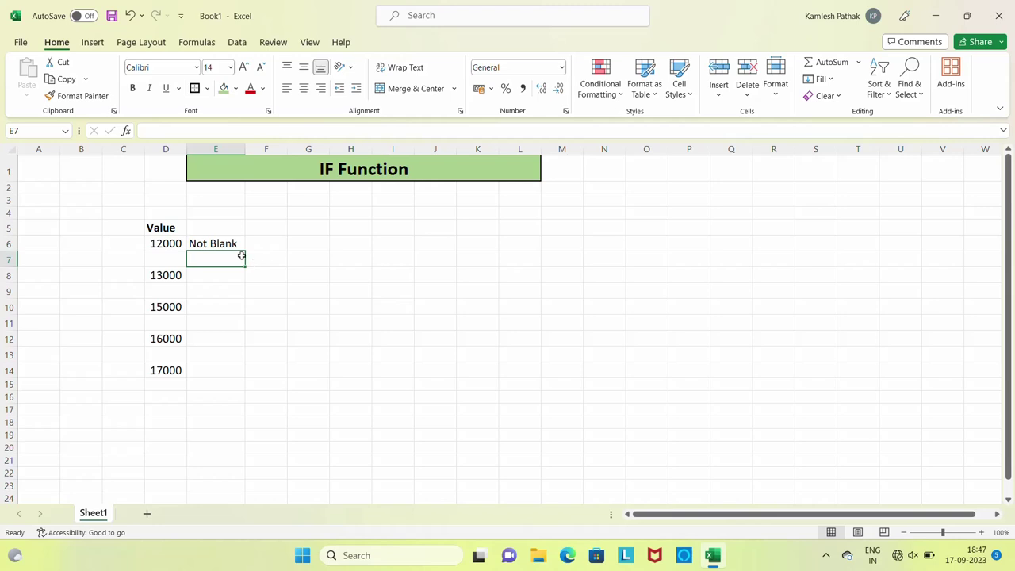
Fill the blank-check formula down to E14 and check the result for empty D7
left_click(226, 245)
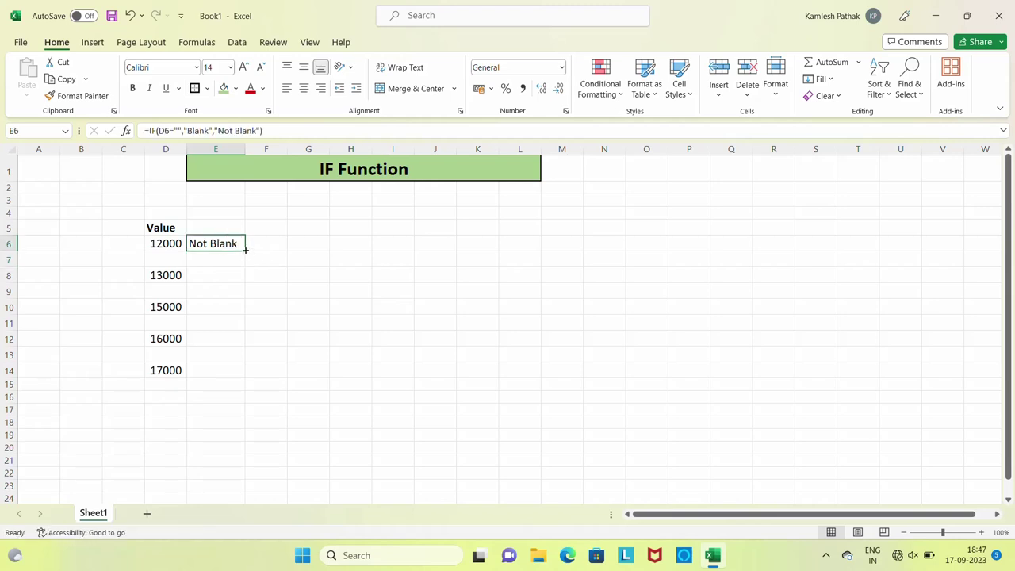
left_click_drag(245, 250, 243, 379)
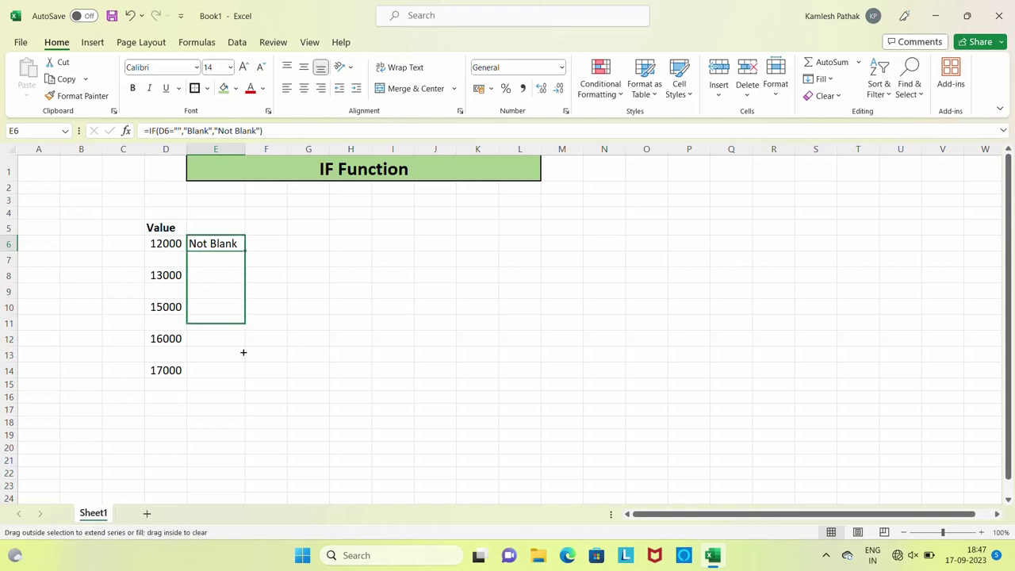
left_click(225, 266)
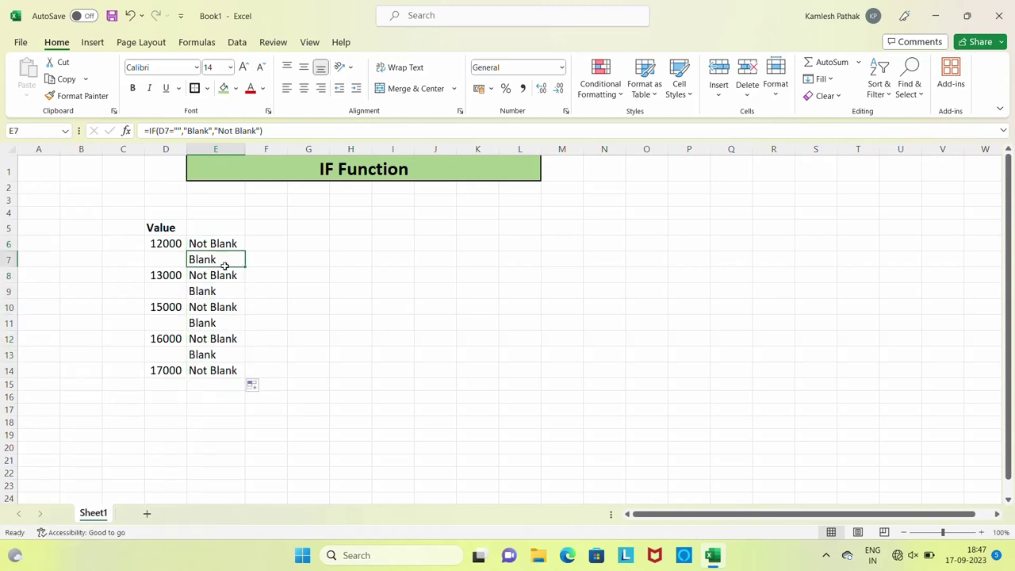
left_click(168, 244)
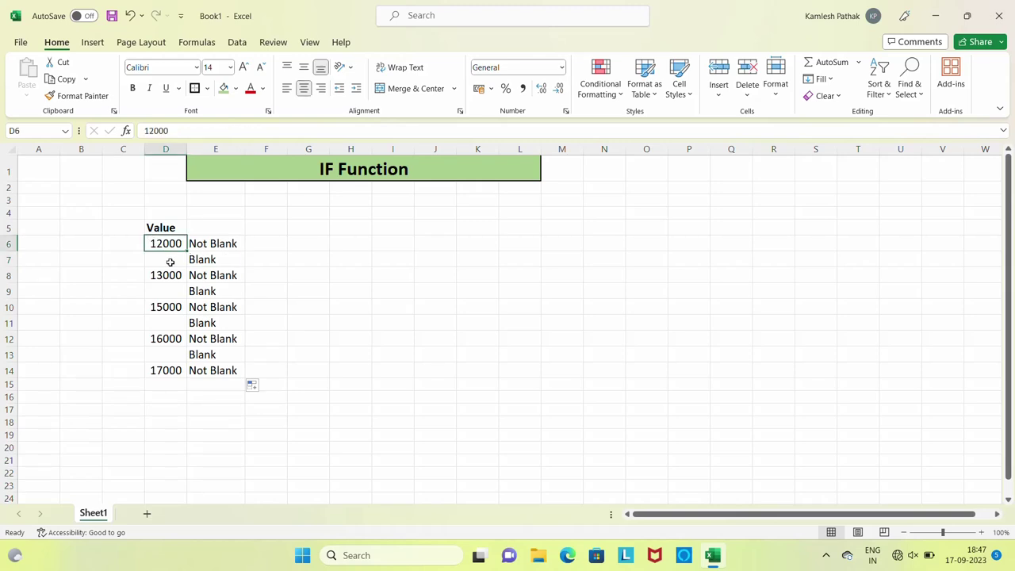
left_click(169, 262)
left_click(214, 260)
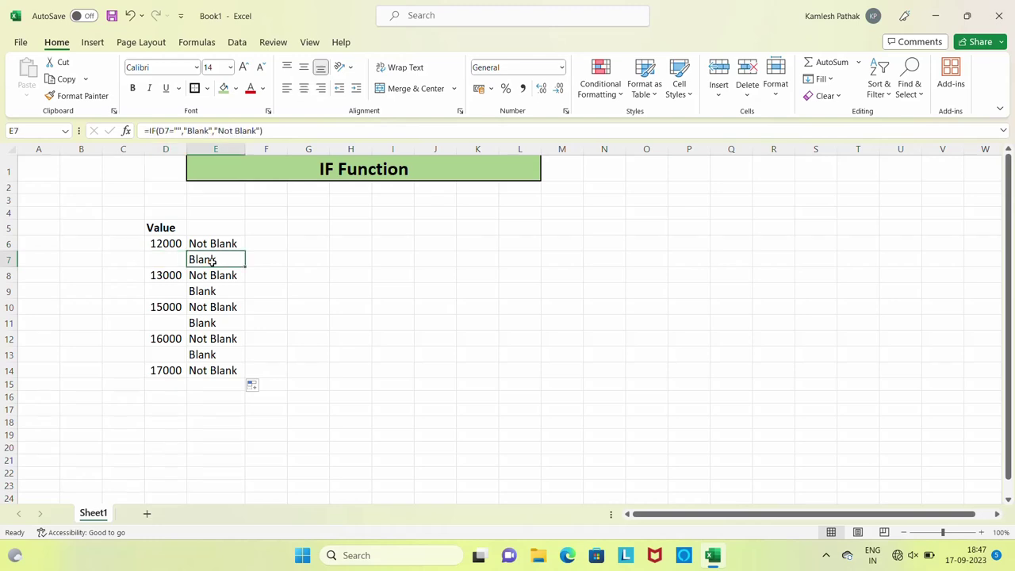
Compare the Blank/Not Blank results in rows 9–14 with the values in column D
left_click(176, 293)
left_click(219, 295)
left_click(173, 334)
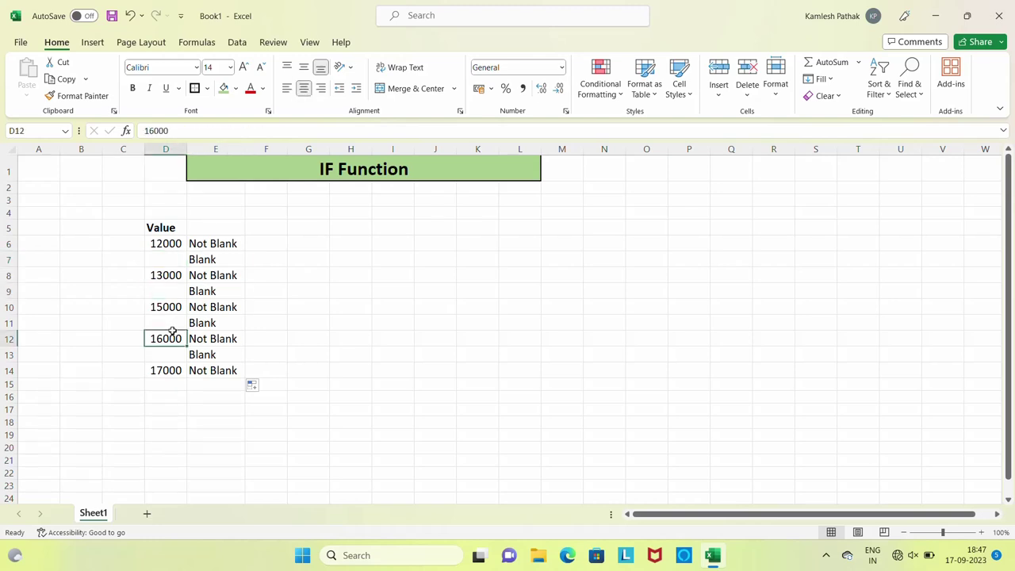
left_click(208, 327)
left_click(175, 356)
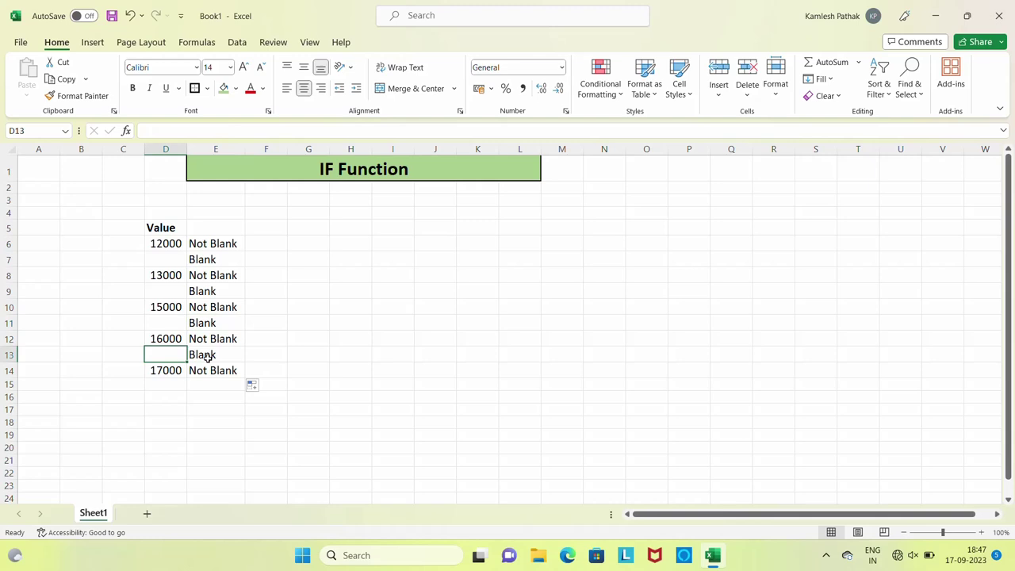
left_click(208, 357)
left_click(183, 372)
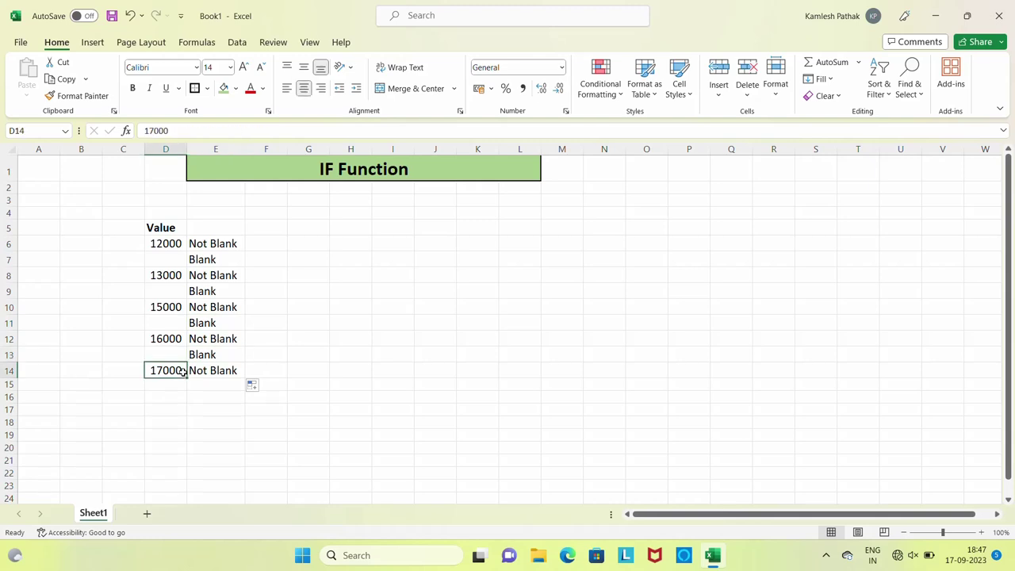
Select the Value table from D5 and clear it
key("Up")
key("Up")
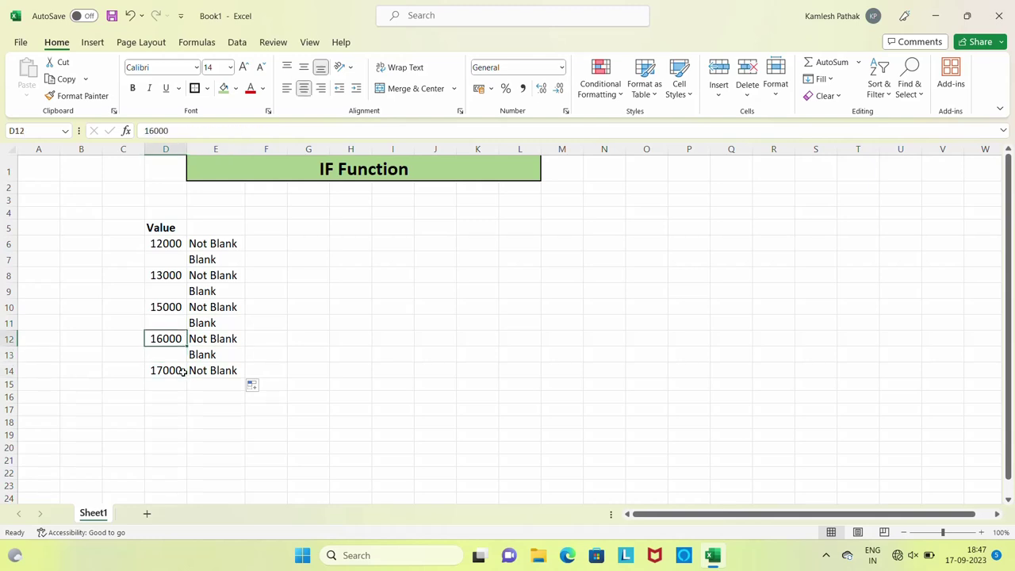
key("Up")
key("Up")
key("Up")
key("Up")
key("Up")
key("Up")
key("Up")
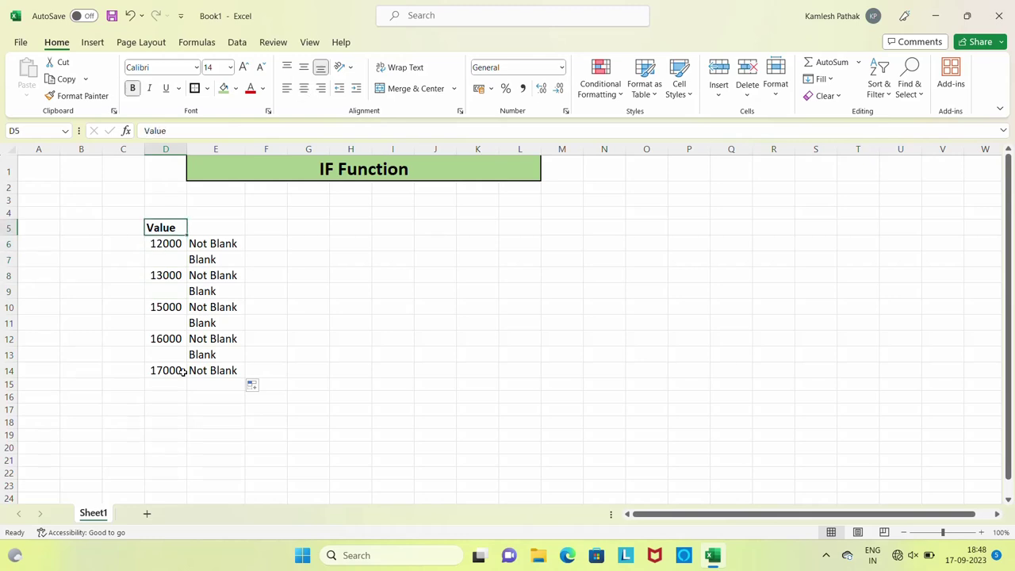
key("shift+Right")
key("shift+Down")
key("shift+Down")
key("shift+Down")
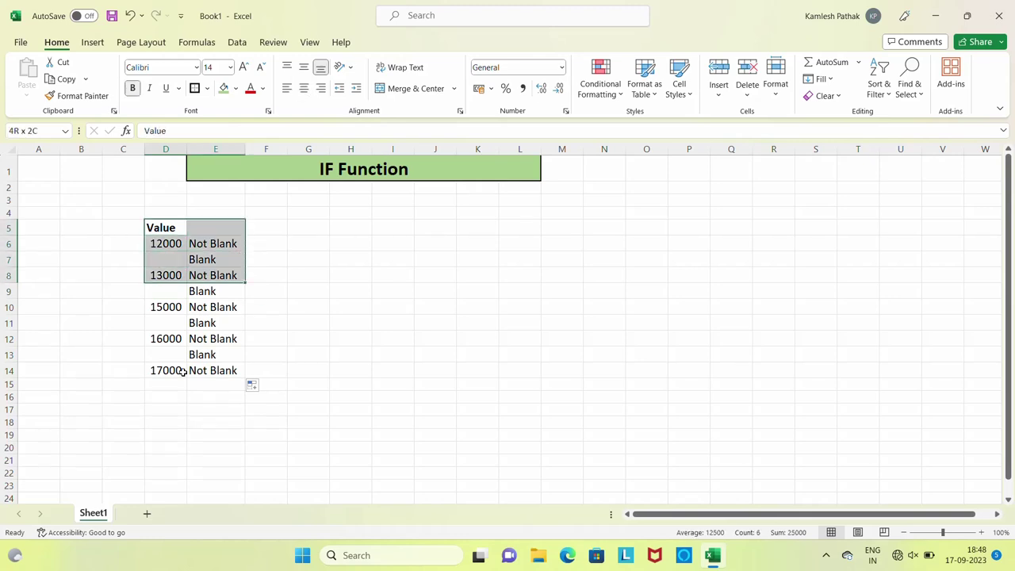
key("shift+Down")
key("shift+Down")
key("shift+Down")
key("shift+Down")
key("shift+Down")
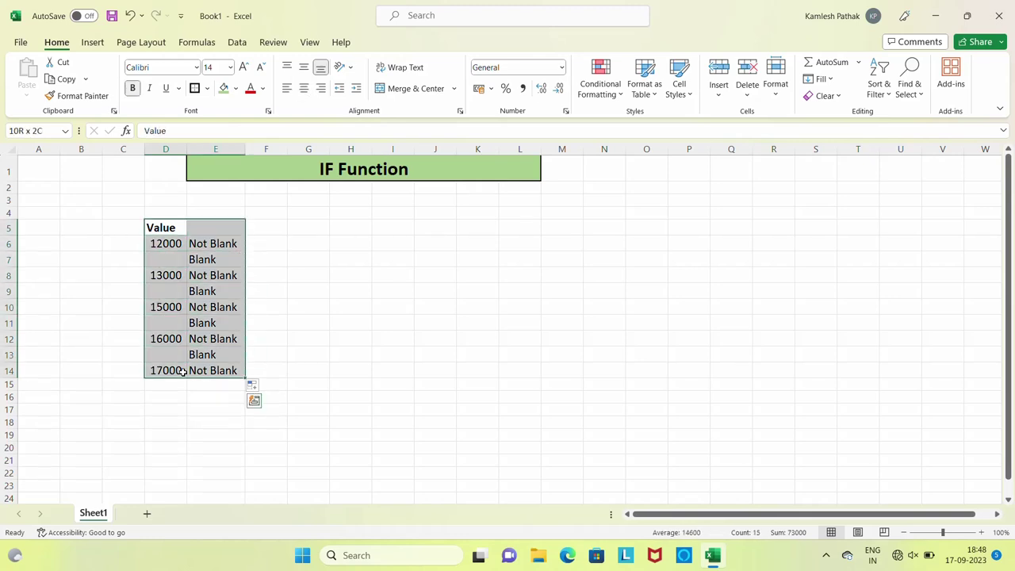
key("ctrl+z")
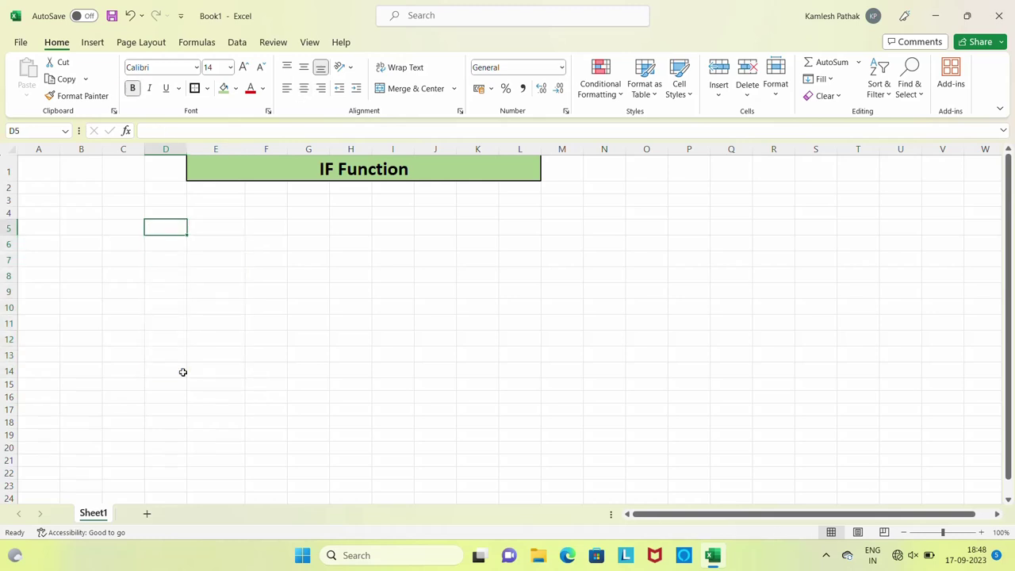
Type the header Marks in D5
type("Maki")
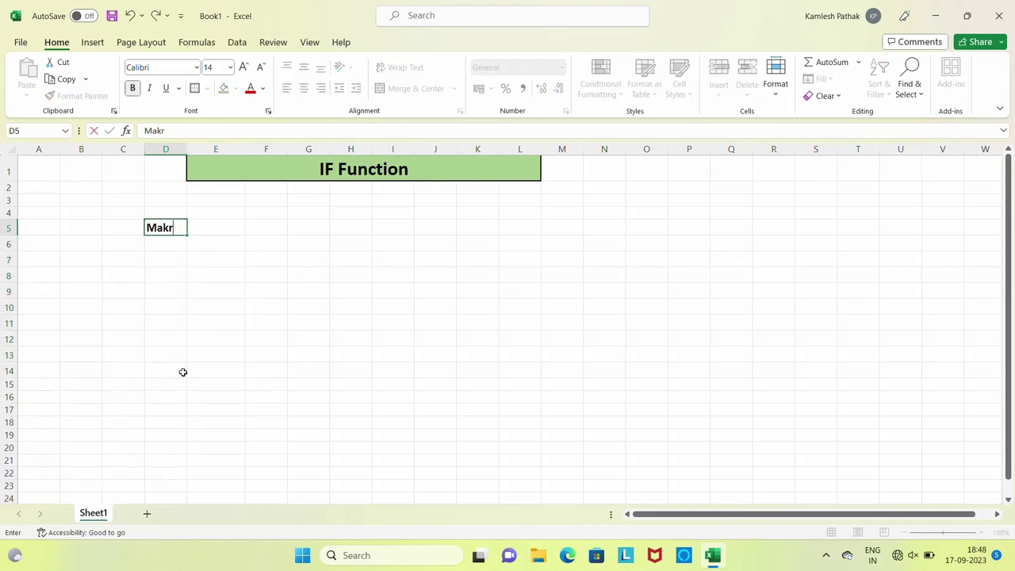
key("BackSpace")
key("BackSpace")
key("BackSpace")
type("ark")
type("s")
key("Return")
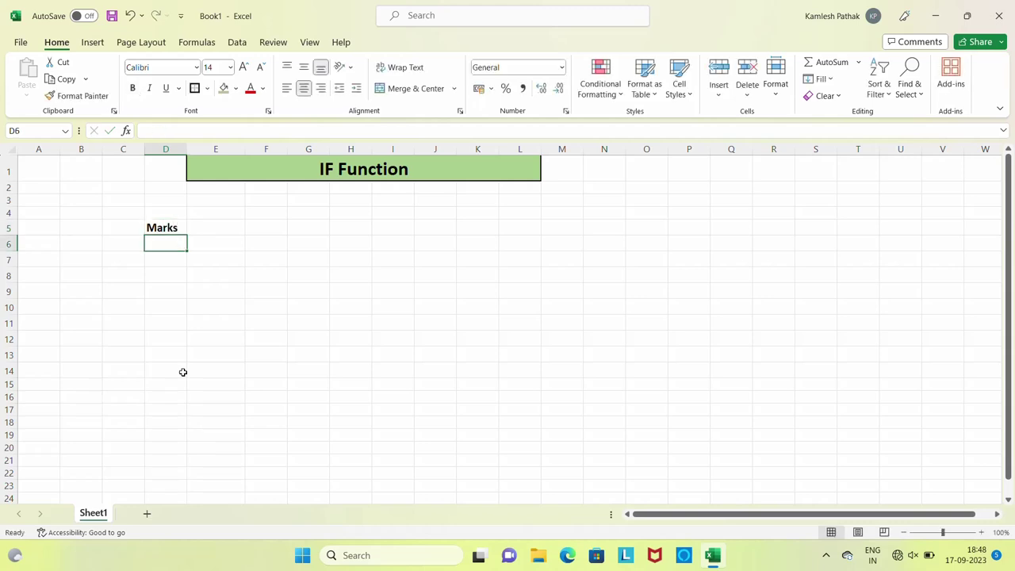
Enter the marks 45, 60, 67, 56 and 70 in D6–D10, then begin D11
type("45")
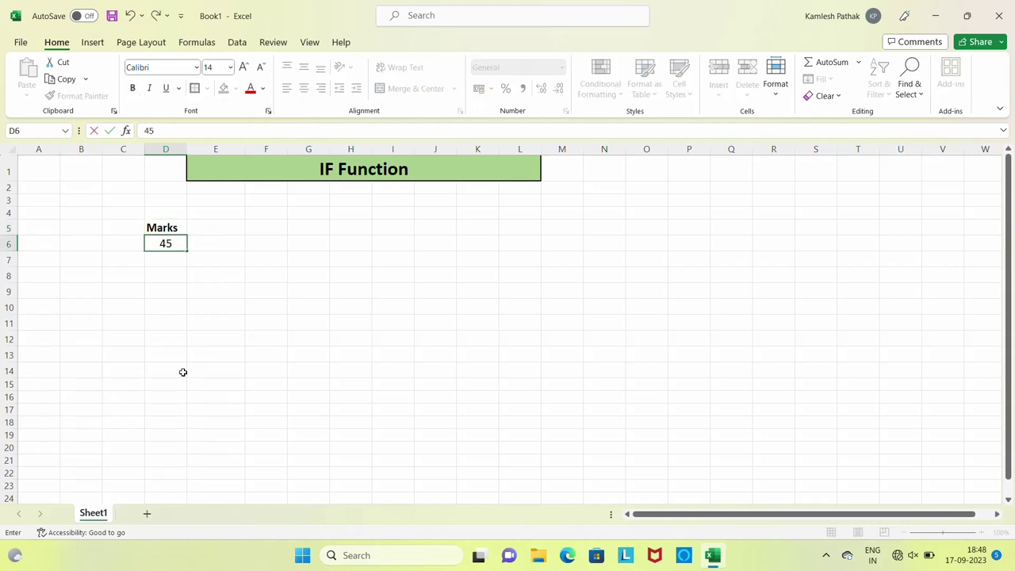
key("Return")
type("60")
key("Return")
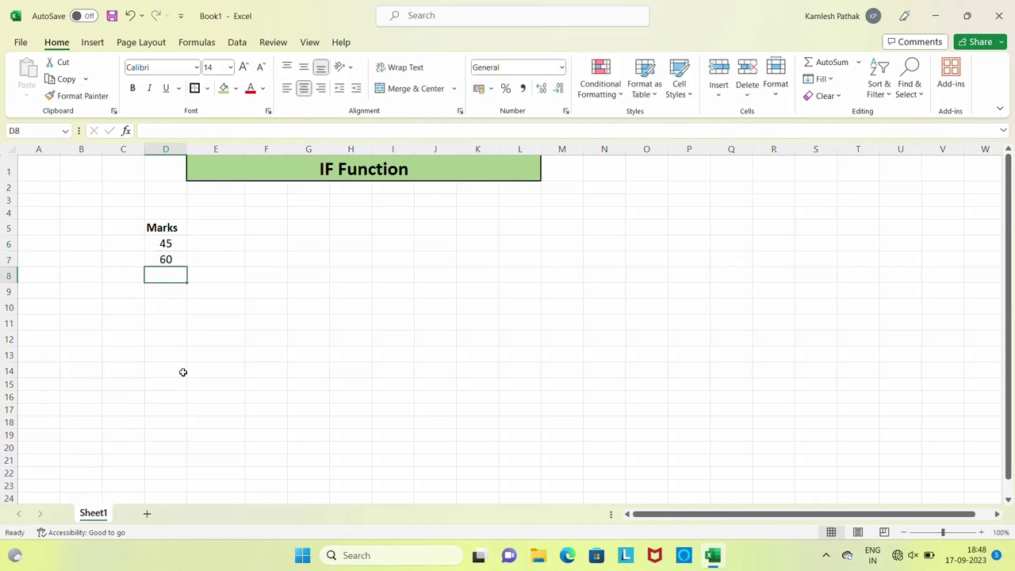
type("67")
key("Return")
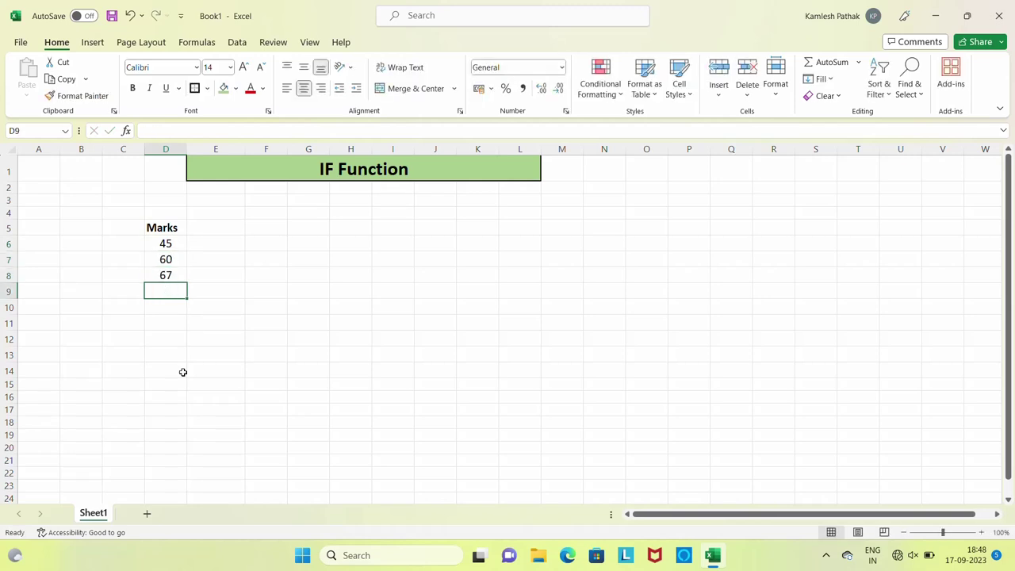
type("56")
key("Return")
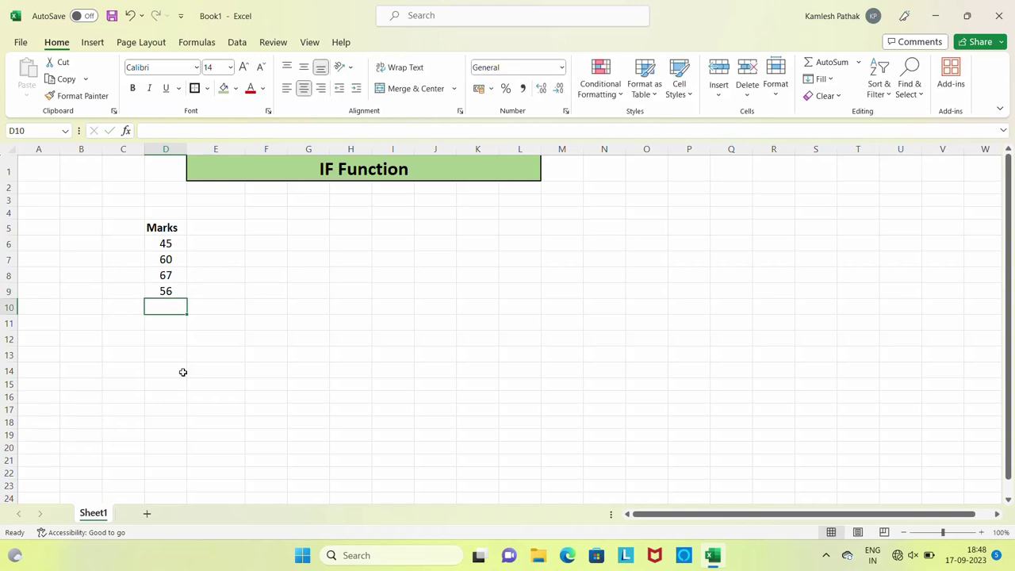
type("70")
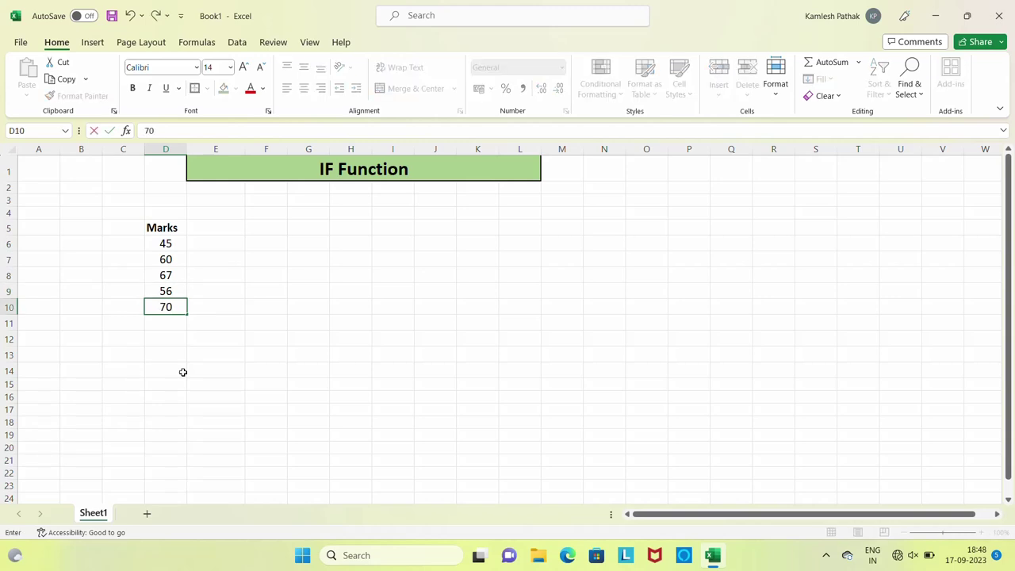
key("Return")
type("4")
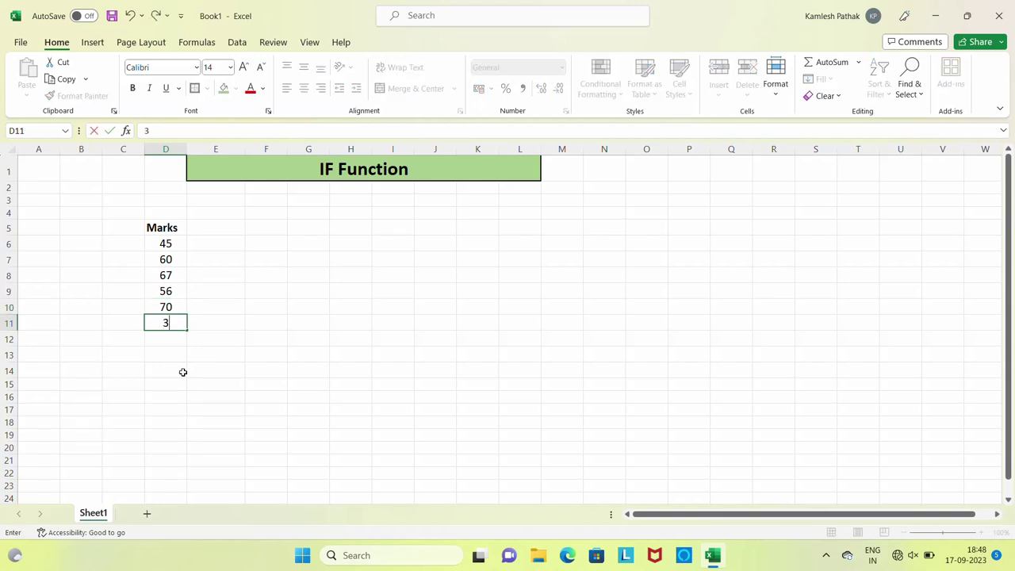
key("BackSpace")
Enter 45 in D11, then start the grade key with >45 in I6 and Pass in J6
type("45")
key("Return")
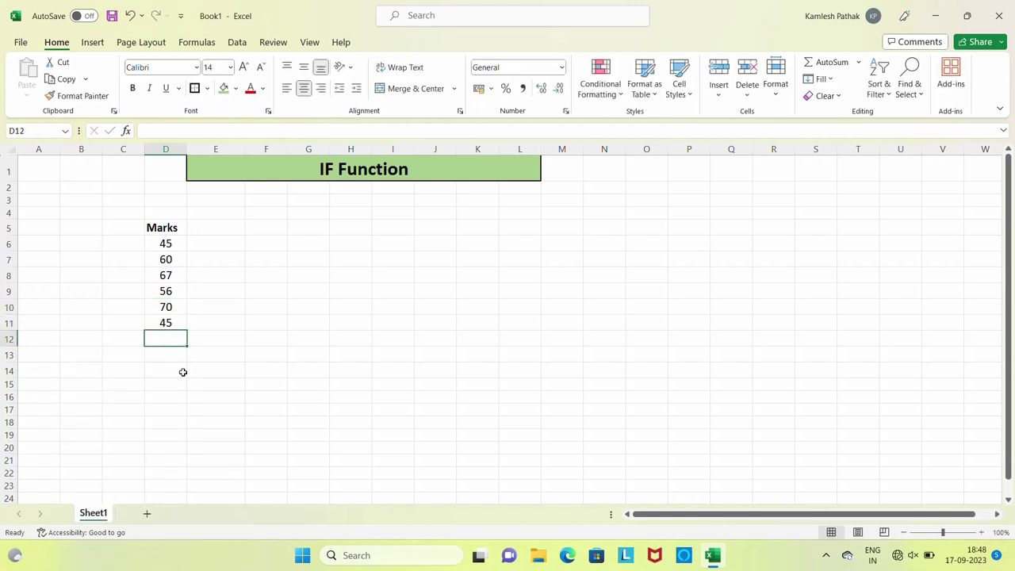
key("Up")
key("Up")
key("Up")
key("Up")
key("Up")
key("Up")
key("Right")
key("Right")
key("Right")
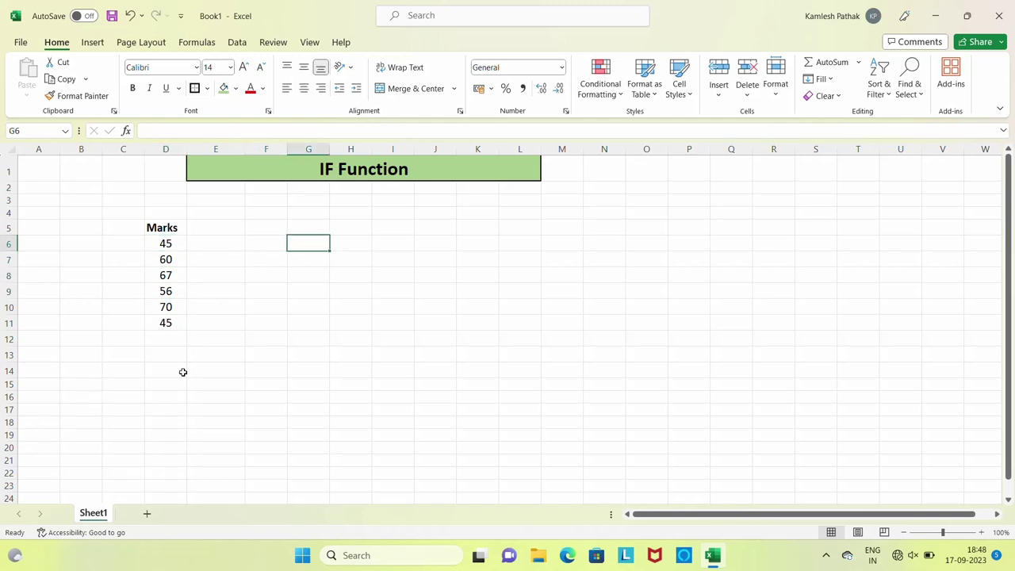
key("Right")
key("Right")
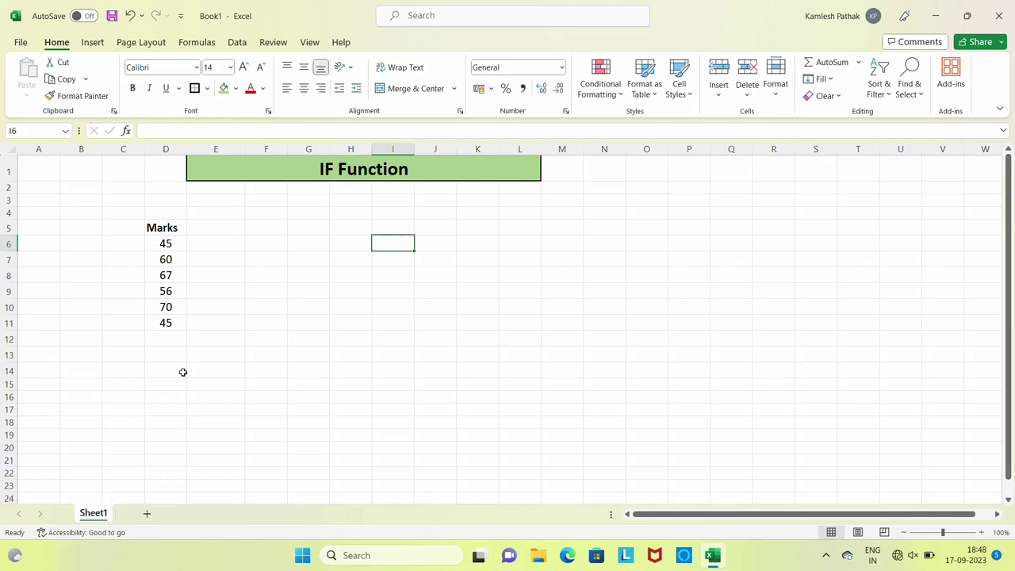
type(">45")
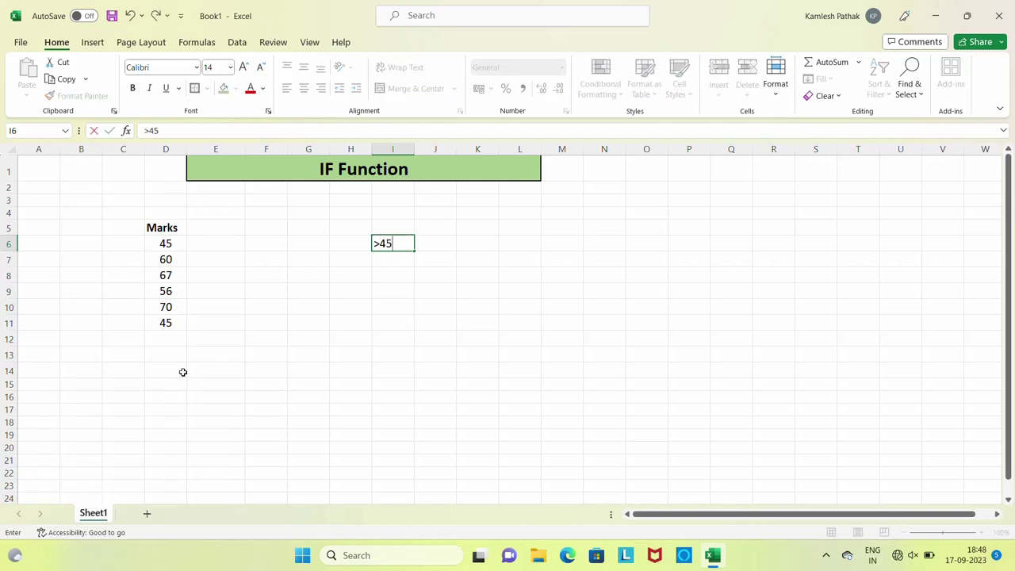
key("Return")
key("Up")
key("Right")
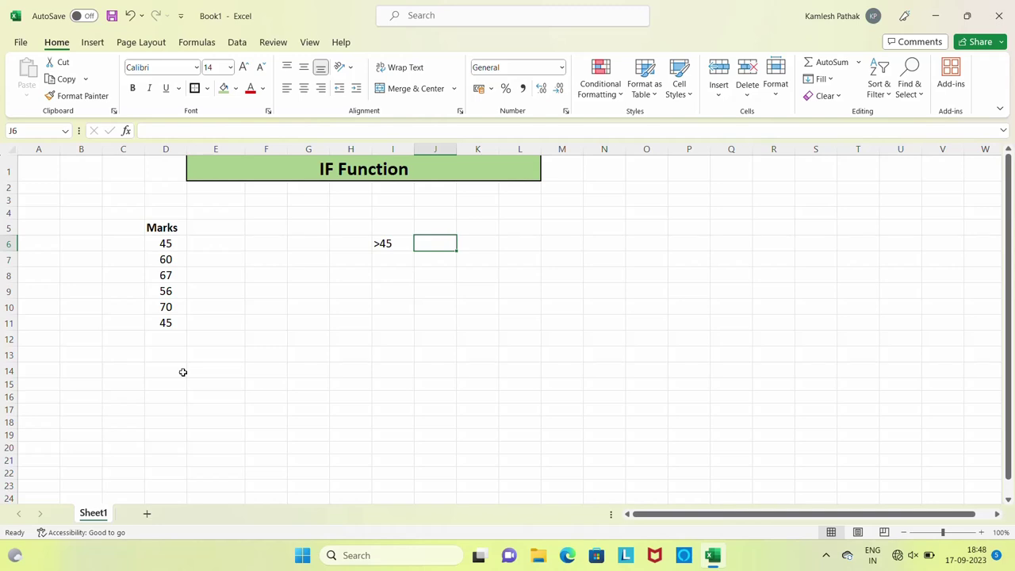
type("Pass")
key("Return")
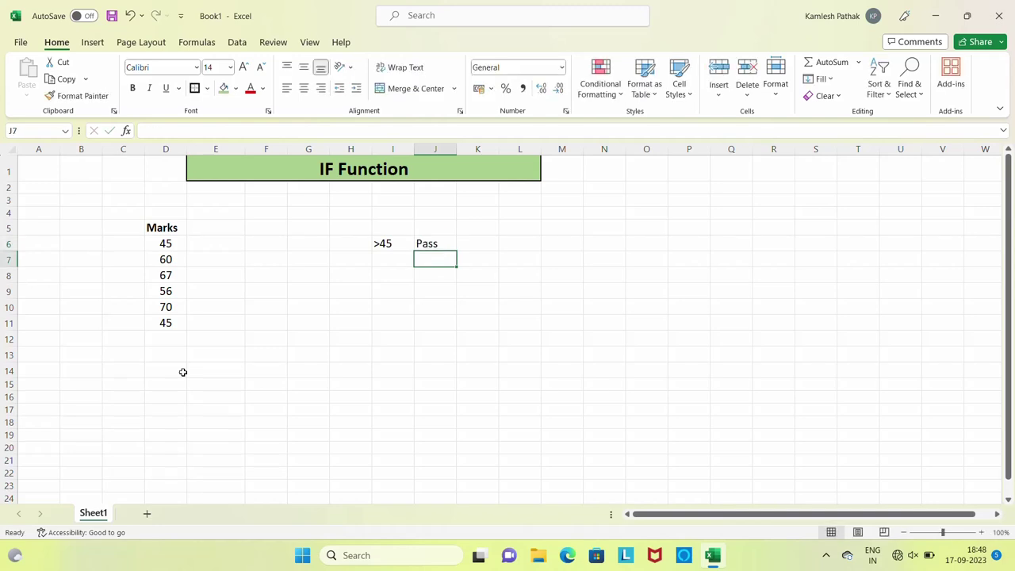
Add the <45 condition in I7 labelled Fail in J7
key("Left")
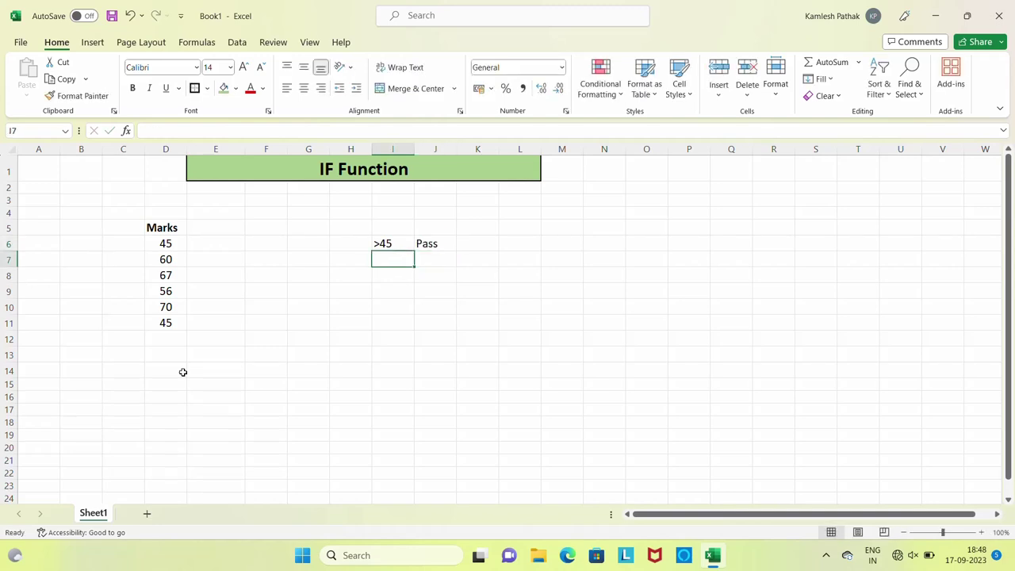
type("<")
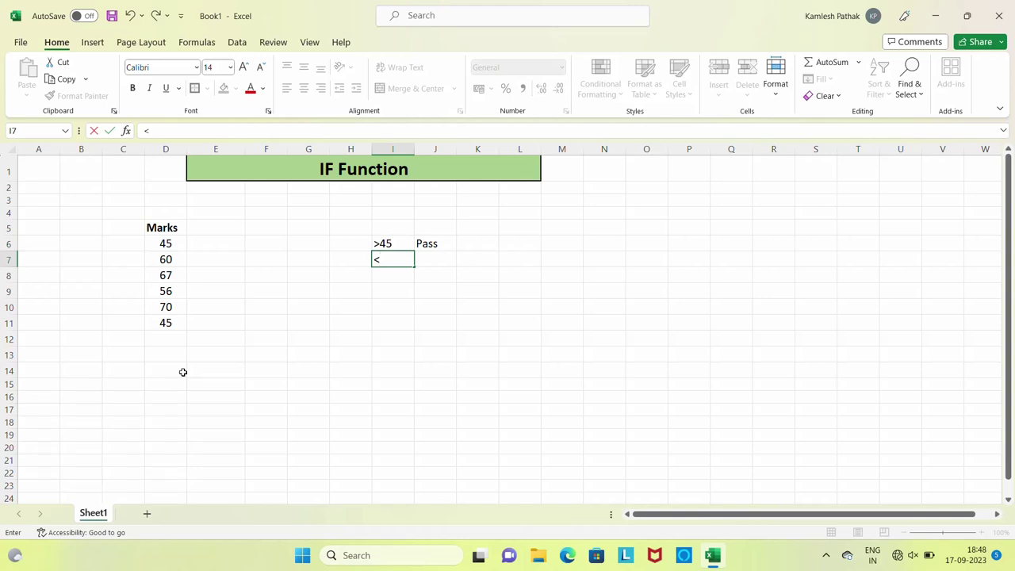
type("45")
key("Return")
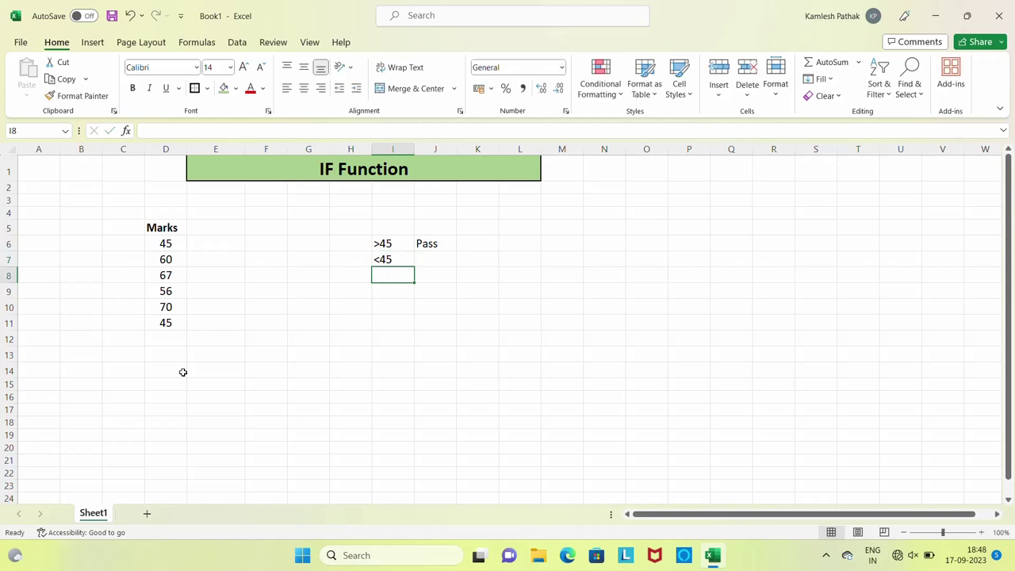
key("Up")
key("Right")
type("Fa")
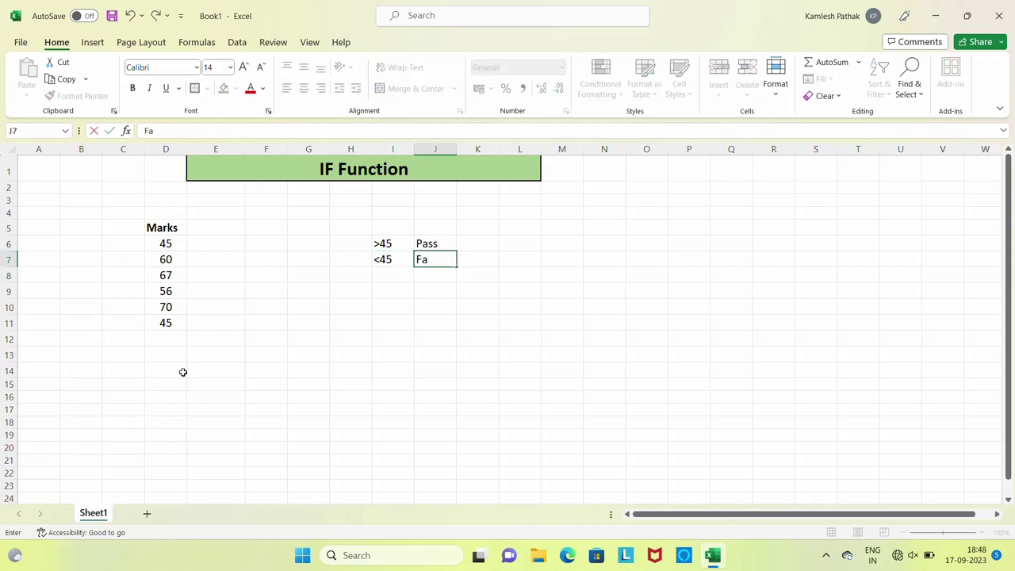
type("il")
key("Return")
key("Up")
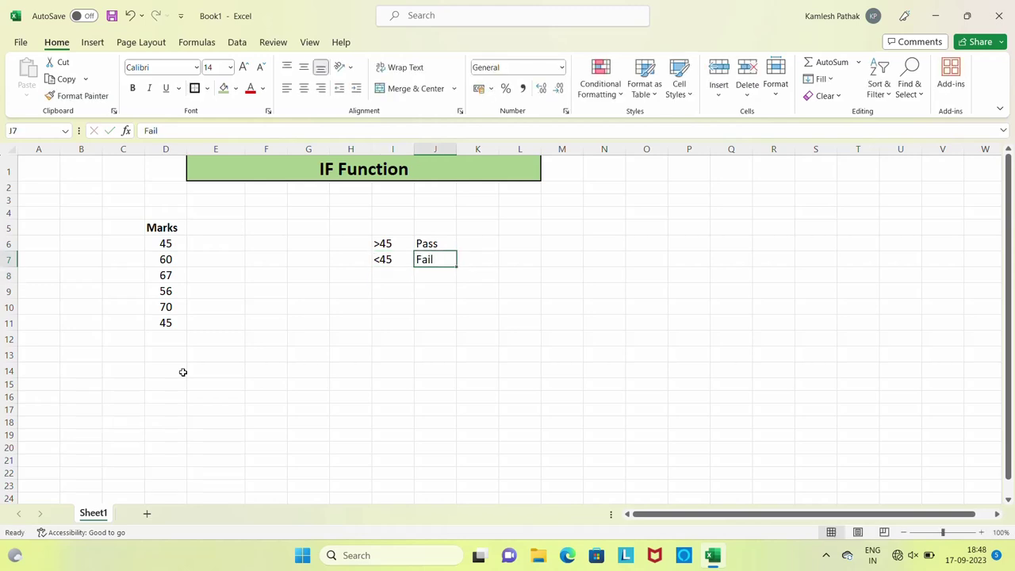
key("Left")
key("Left")
key("Left")
key("Left")
key("Left")
key("Left")
Add the marks 30, 40, 34 and 32 in D12:D15
key("Down")
key("Down")
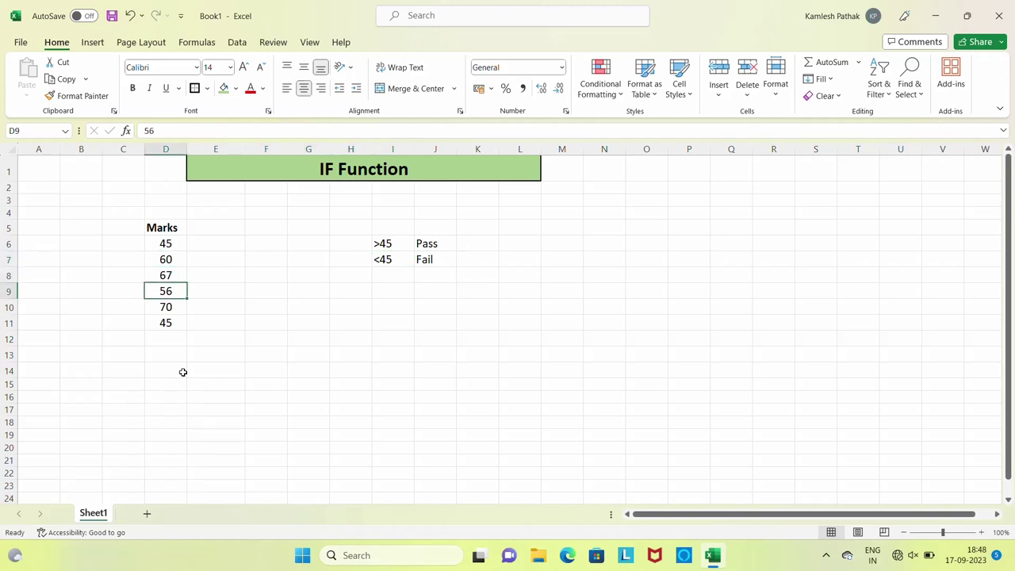
key("Down")
key("Down")
key("Down")
type("30")
key("Return")
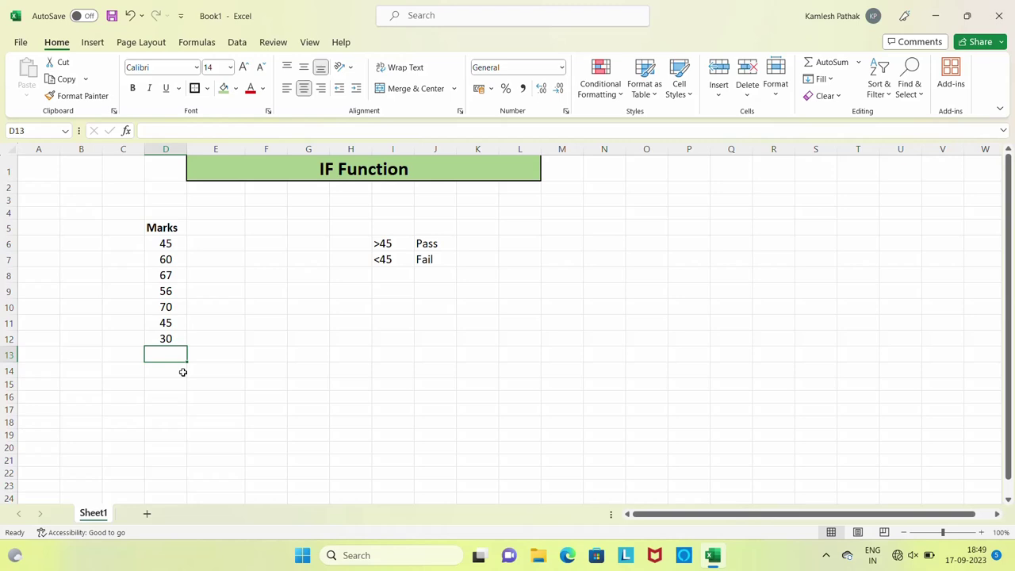
type("40")
key("Return")
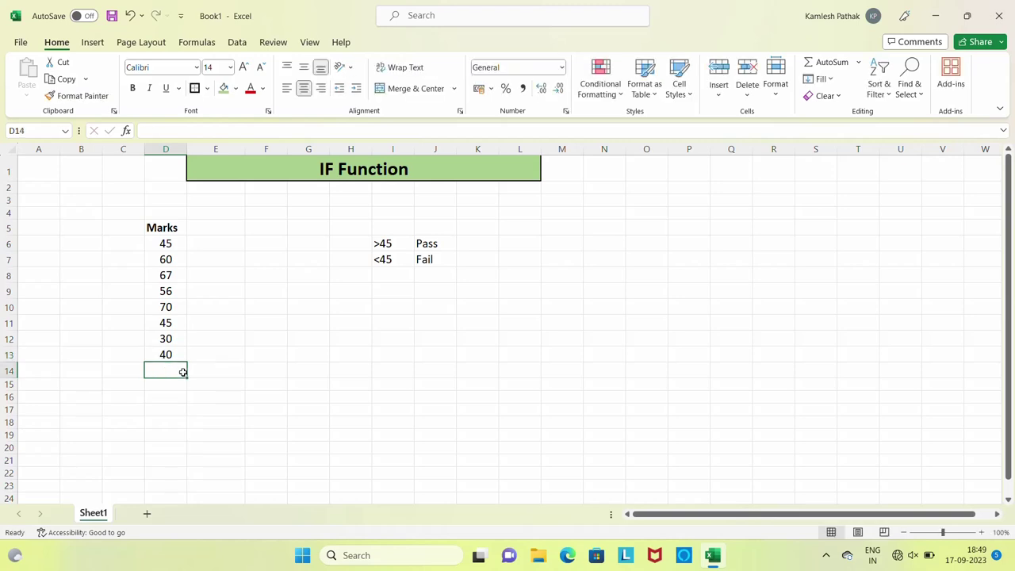
type("34")
key("Return")
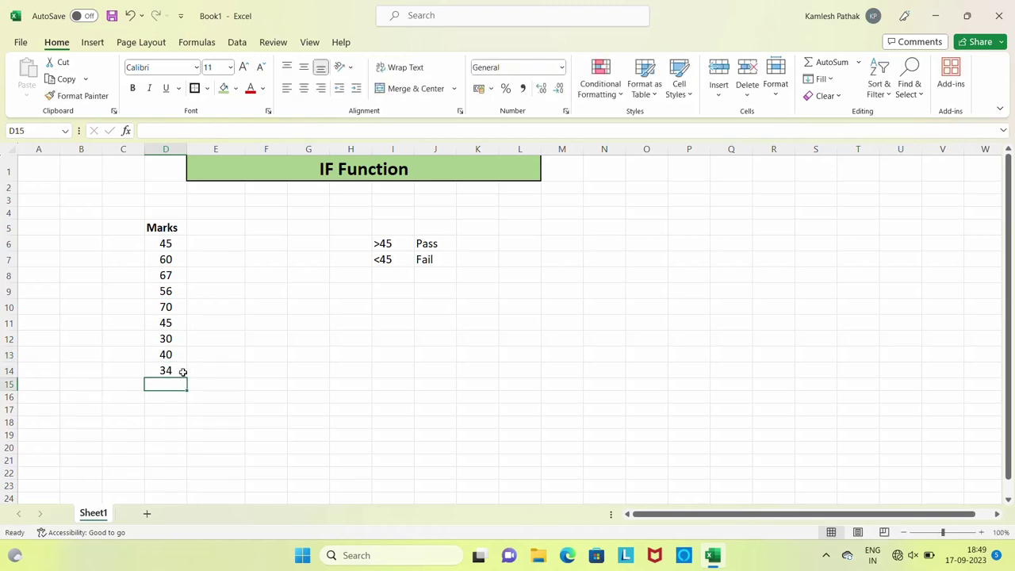
type("32")
key("Return")
Look over the marks and grade key, ending on E6 beside the first mark
key("Up")
key("Up")
key("Up")
key("Up")
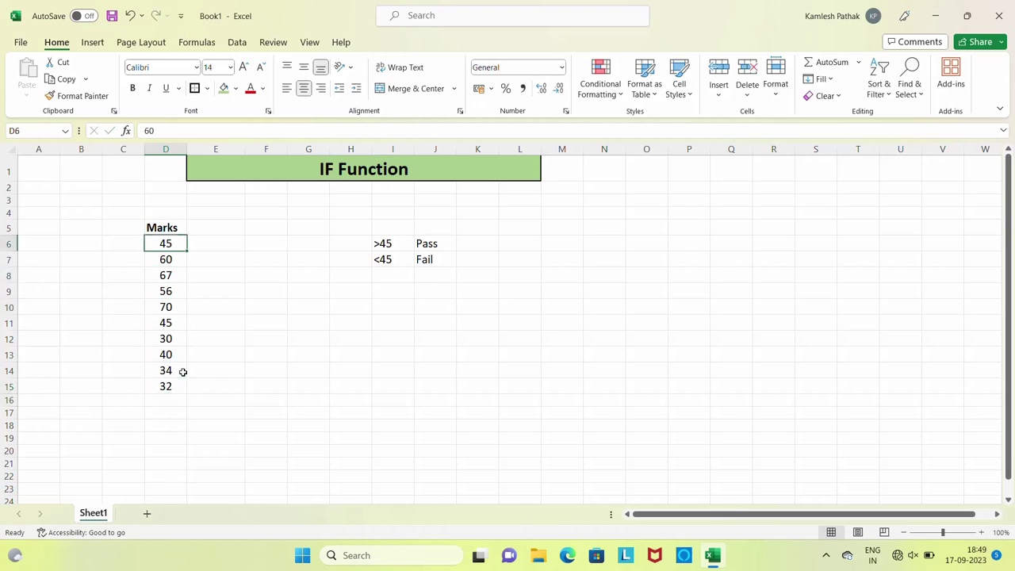
key("Up")
key("Right")
key("Right")
key("Right")
key("Right")
key("Down")
key("Right")
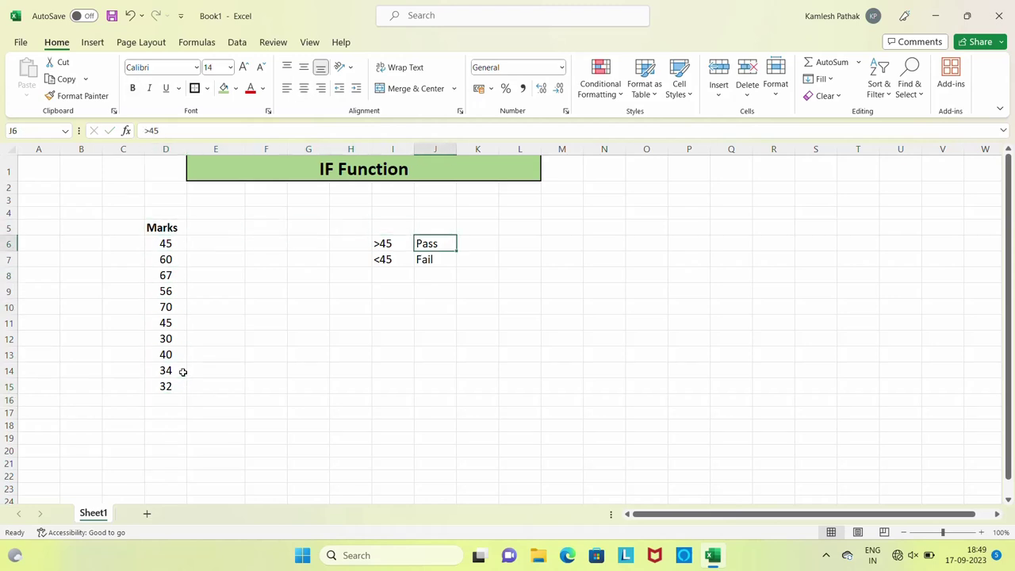
key("Left")
key("Right")
key("Left")
key("Left")
key("Left")
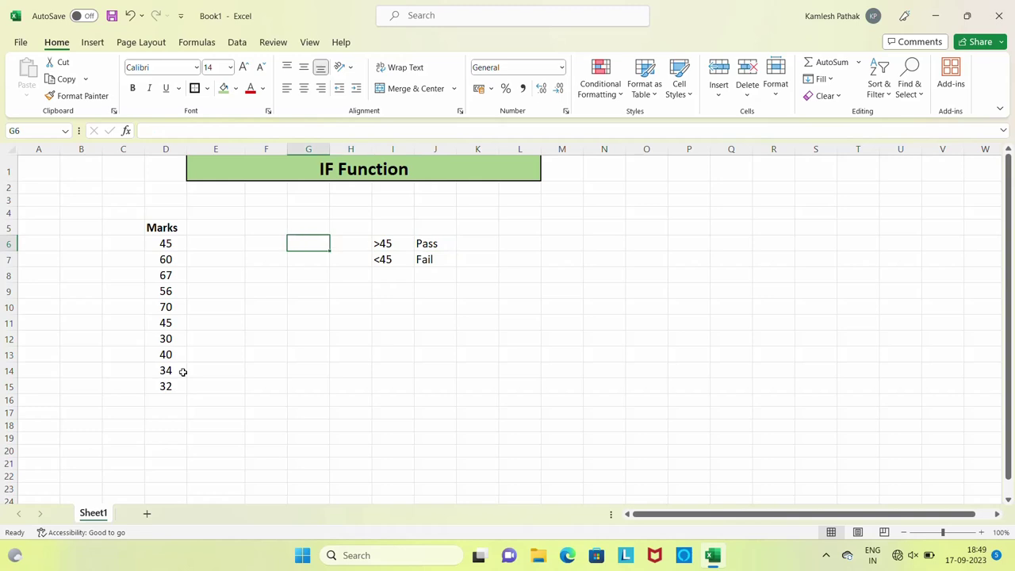
key("Left")
key("Left")
key("Left")
key("Right")
key("Right")
key("Right")
key("Right")
key("Right")
key("Down")
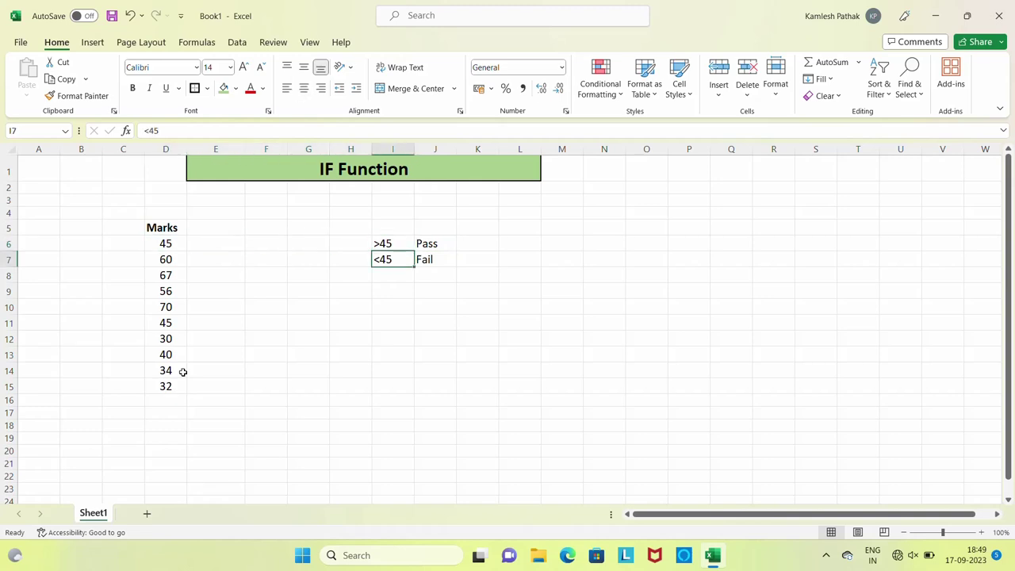
key("Up")
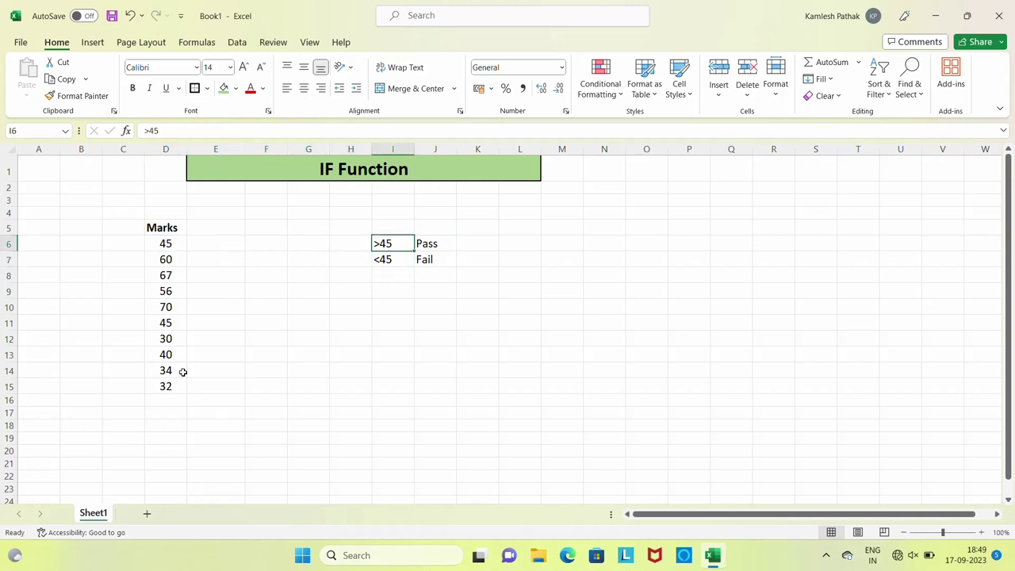
key("Left")
key("Left")
key("Left")
key("Left")
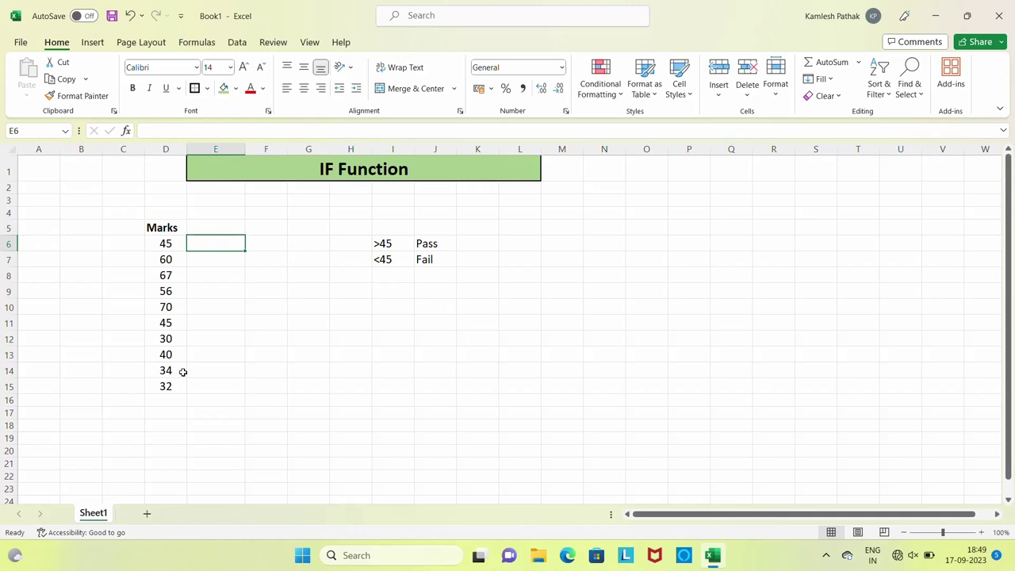
Enter =IF(D6<=45,"Pass","Fail") in E6
type("=if(")
key("Left")
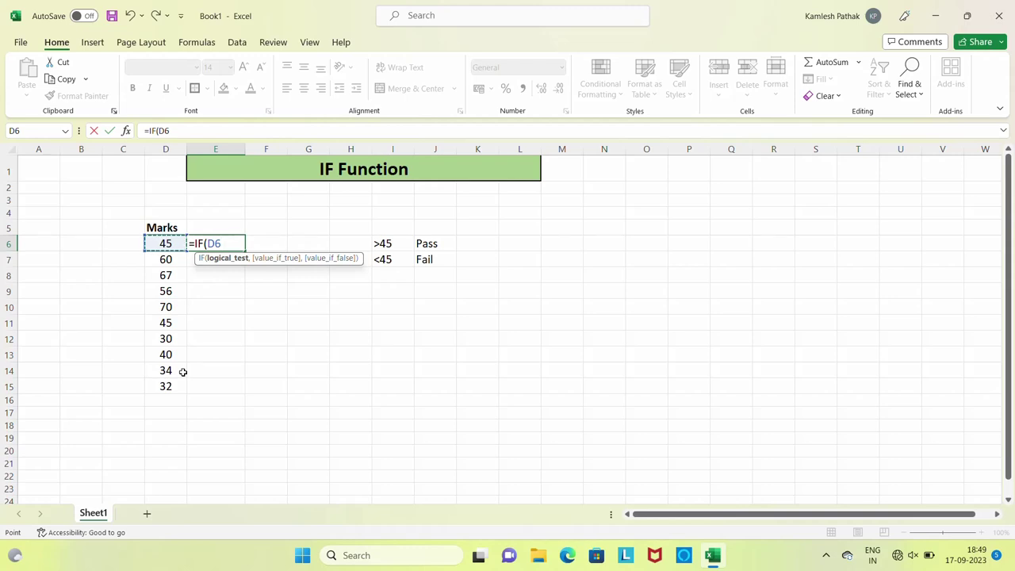
type("<")
type("=45")
type(",")
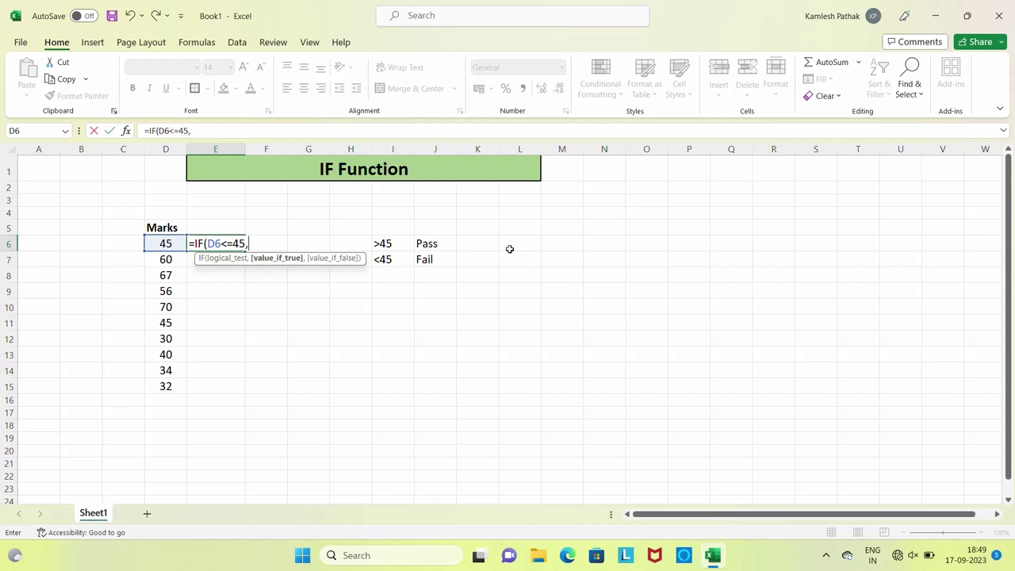
type("\"Pa")
type("ss\",")
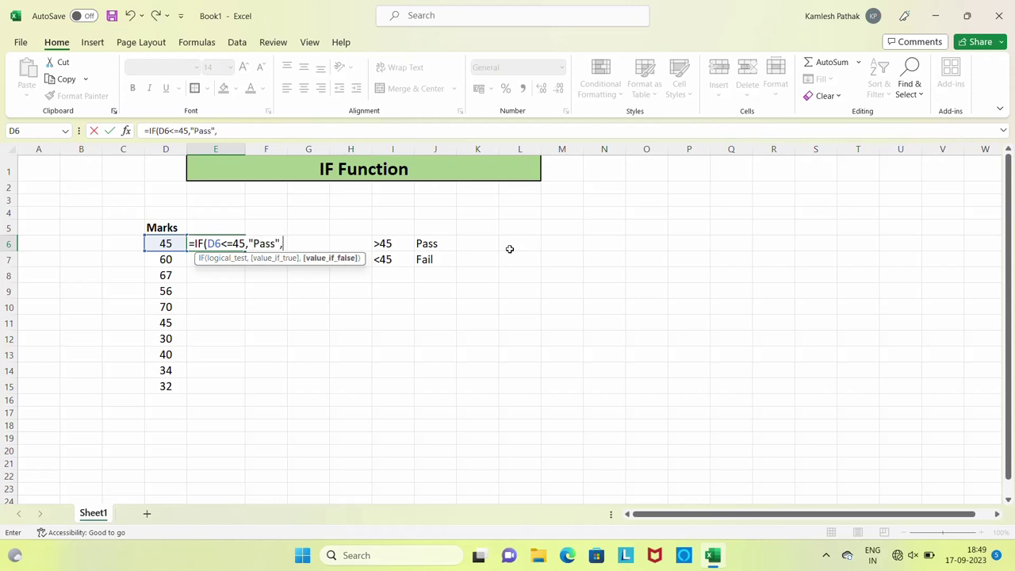
type("\"Fail")
type("\")")
key("Return")
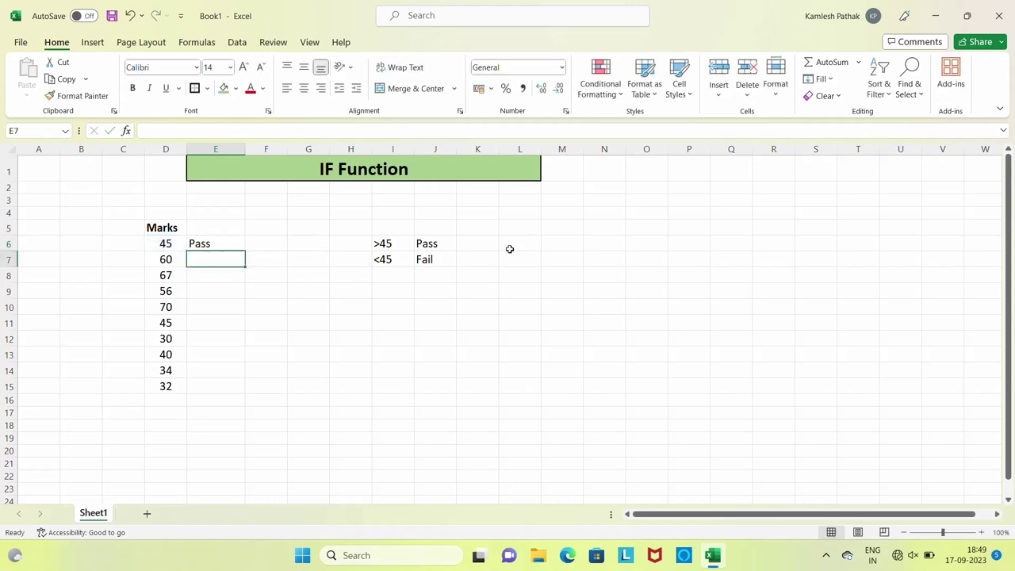
Copy the E6 formula down through E15
key("Up")
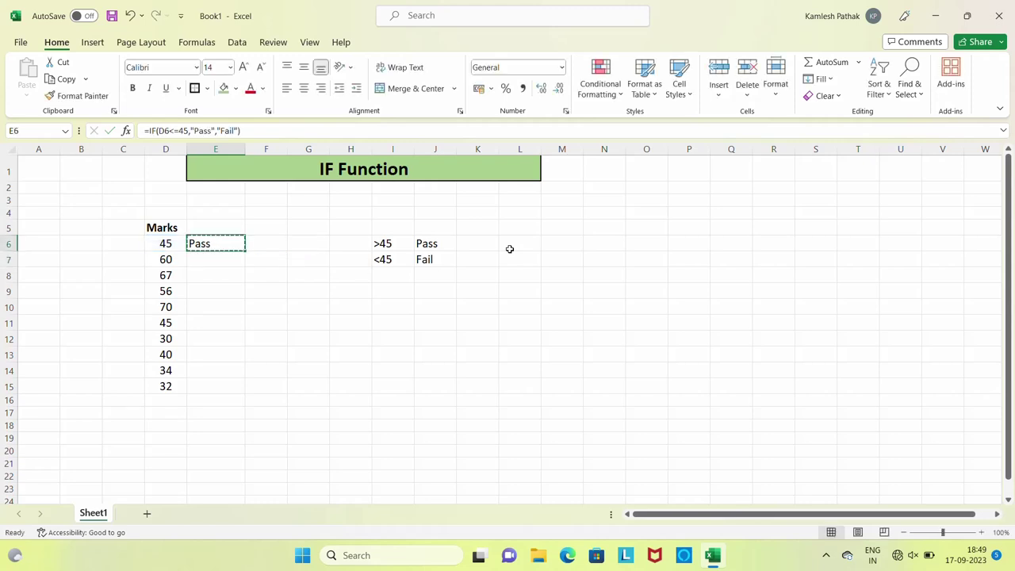
key("ctrl+c")
key("Down")
key("Down")
key("Down")
key("ctrl+shift+Up")
key("ctrl+v")
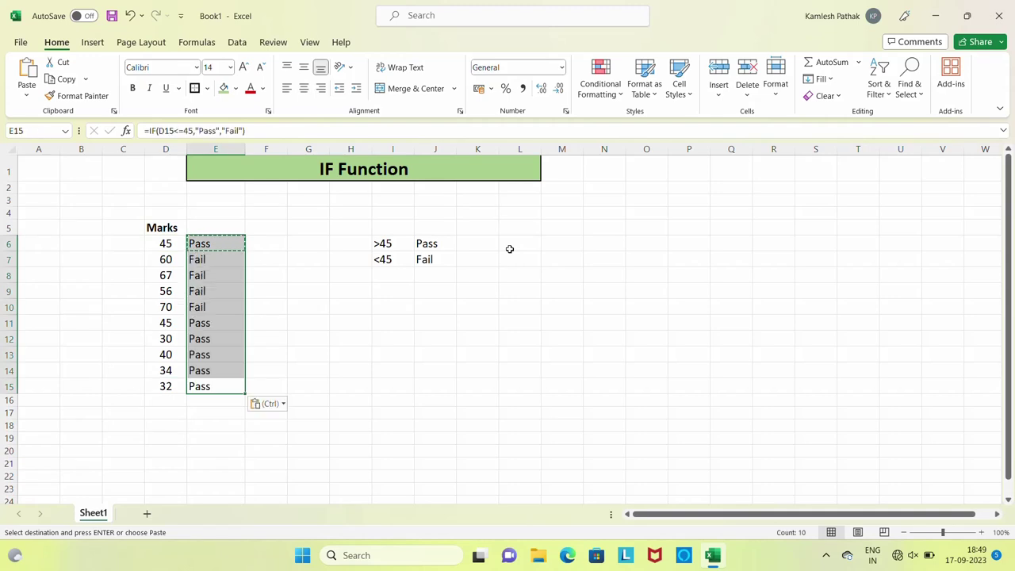
key("Escape")
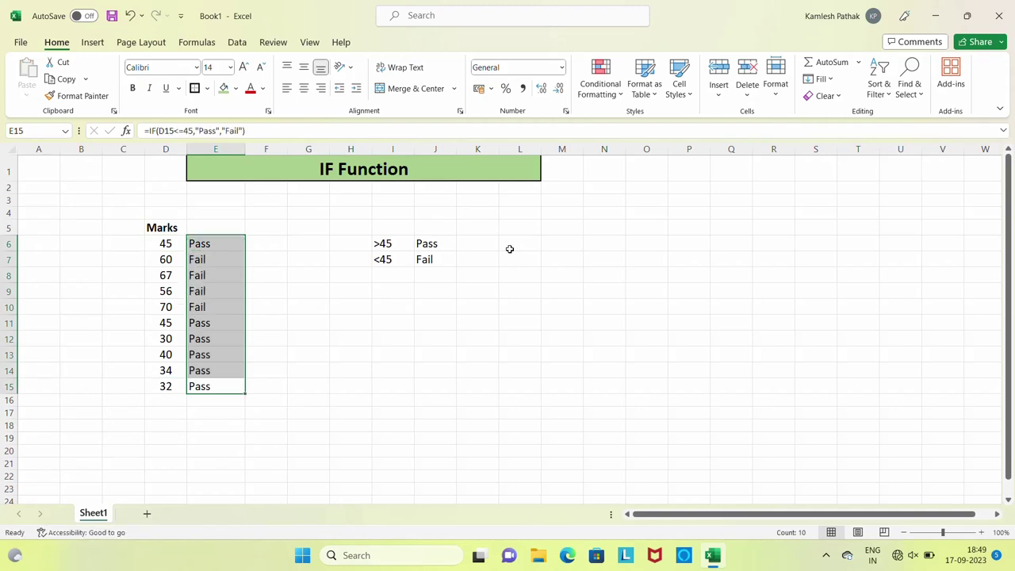
key("ctrl+Up")
key("Right")
key("Right")
key("Right")
key("Right")
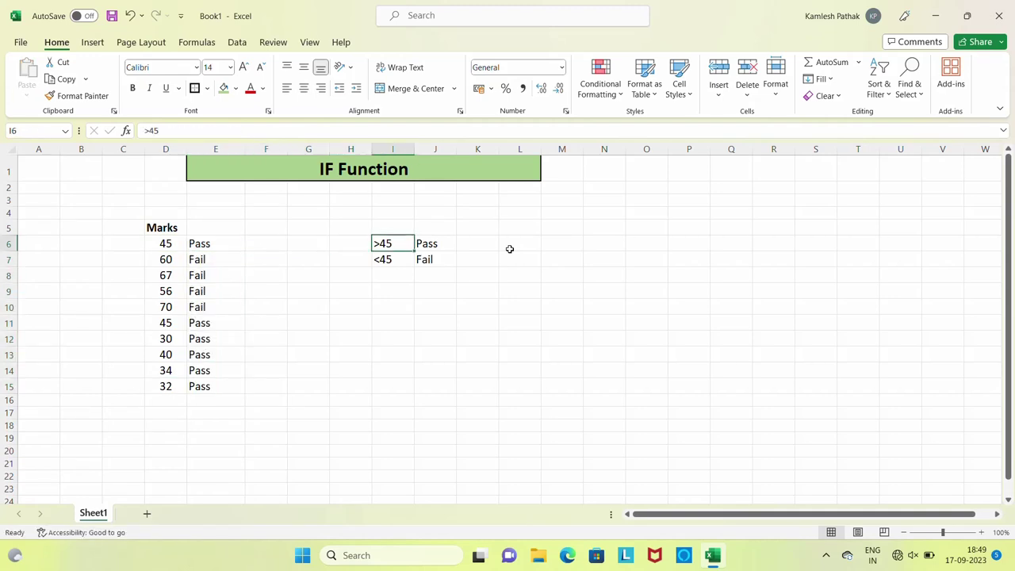
key("Left")
key("Right")
key("Left")
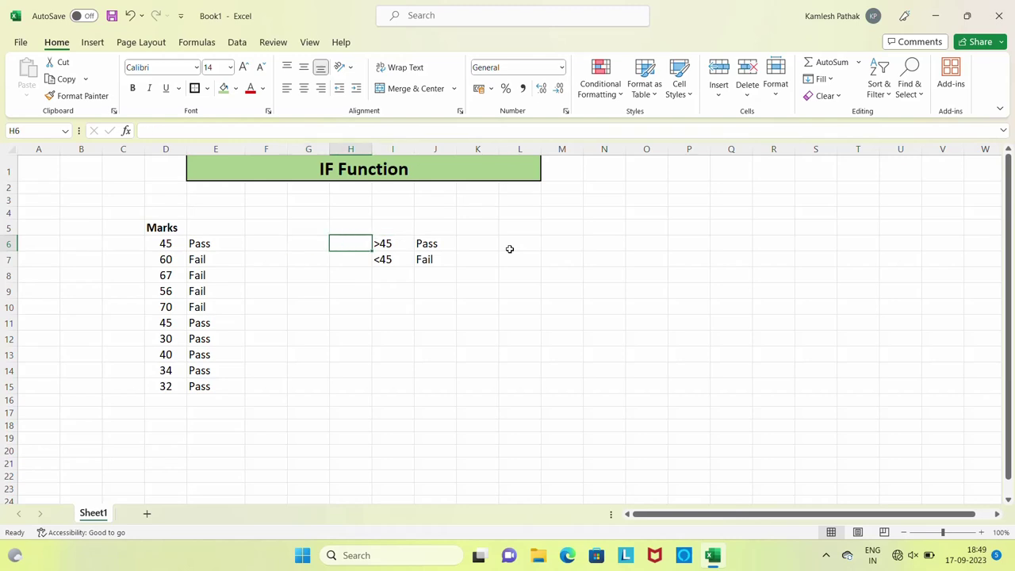
key("Left")
key("Left")
key("Left")
key("Right")
key("Right")
key("Right")
key("Right")
key("Left")
key("Left")
key("Left")
key("Left")
key("Down")
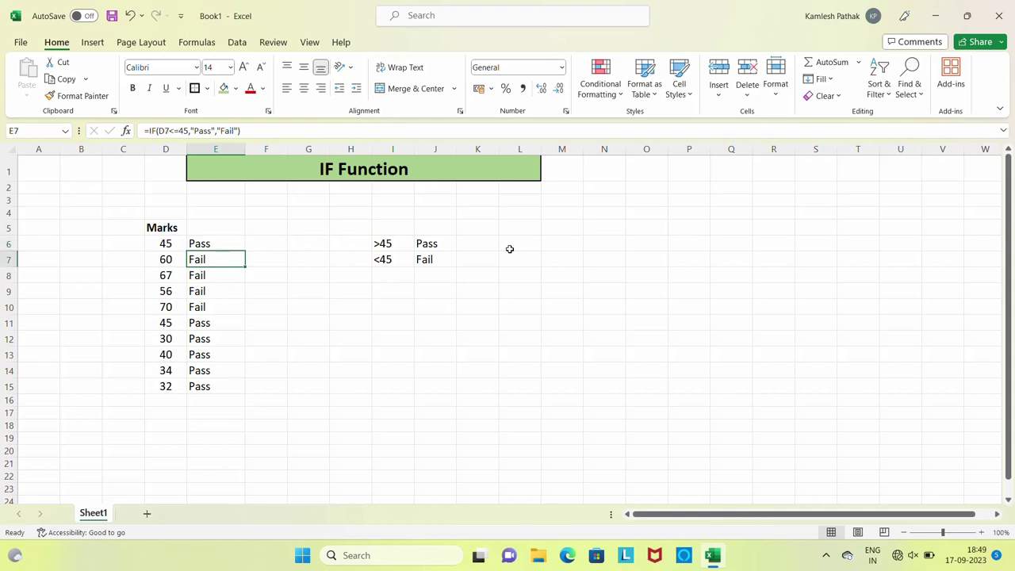
key("Down")
key("Down")
key("Down")
key("Down")
key("Up")
key("Up")
key("Up")
key("Right")
key("Right")
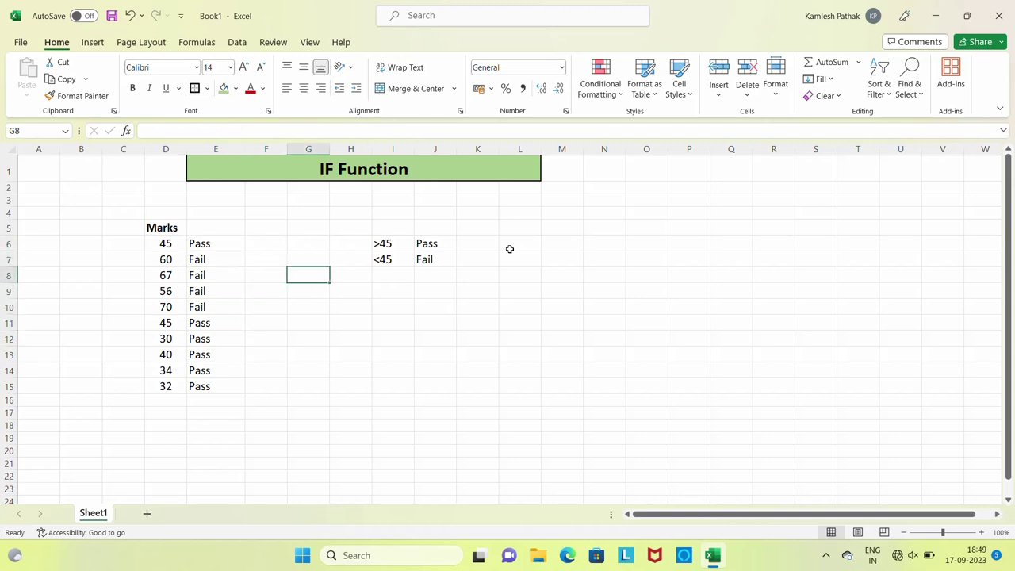
key("Right")
key("Right")
key("Up")
key("Up")
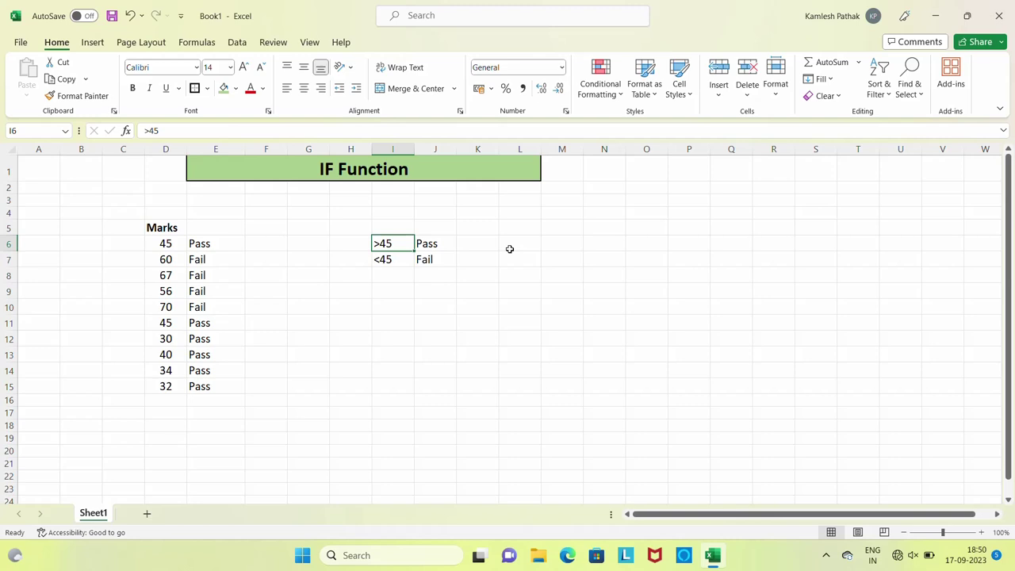
key("Left")
key("Left")
key("Left")
key("Left")
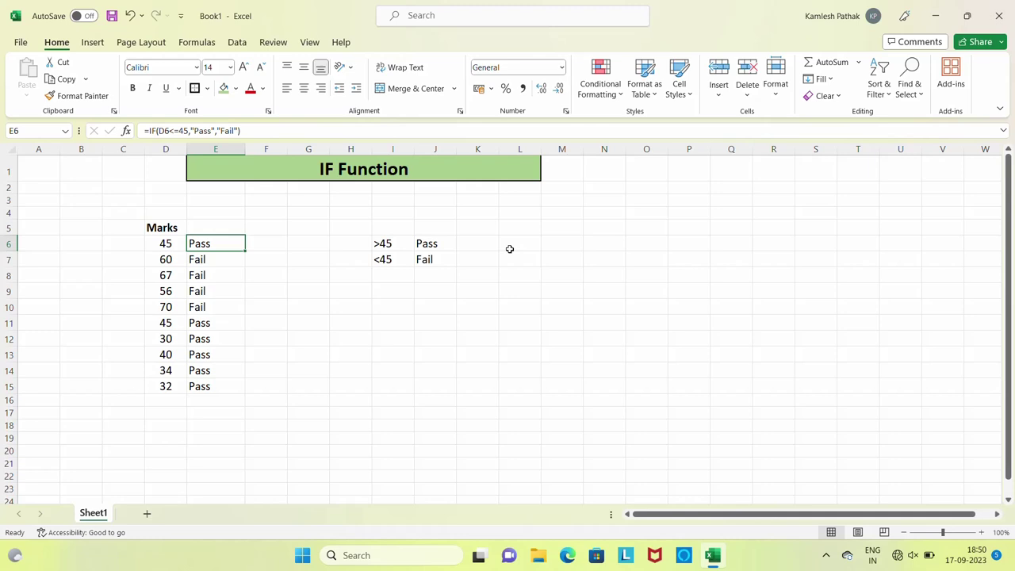
key("F2")
Change the E6 comparison from D6<=45 to D6>=45
key("Left")
key("Left")
key("Left")
key("Left")
key("Left")
key("Left")
key("Left")
key("Left")
key("Left")
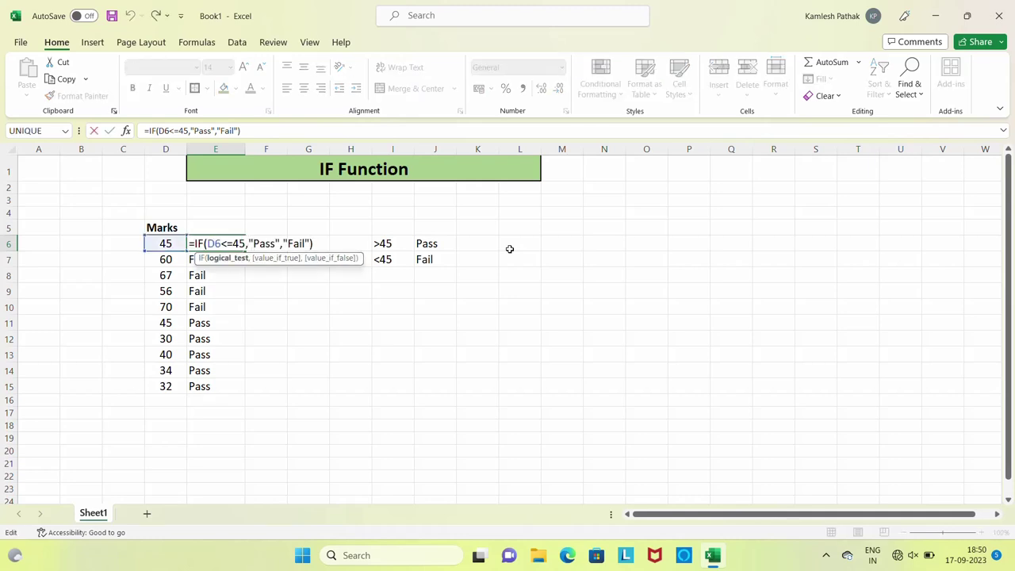
key("Left")
key("Left")
key("Delete")
type(">")
key("Return")
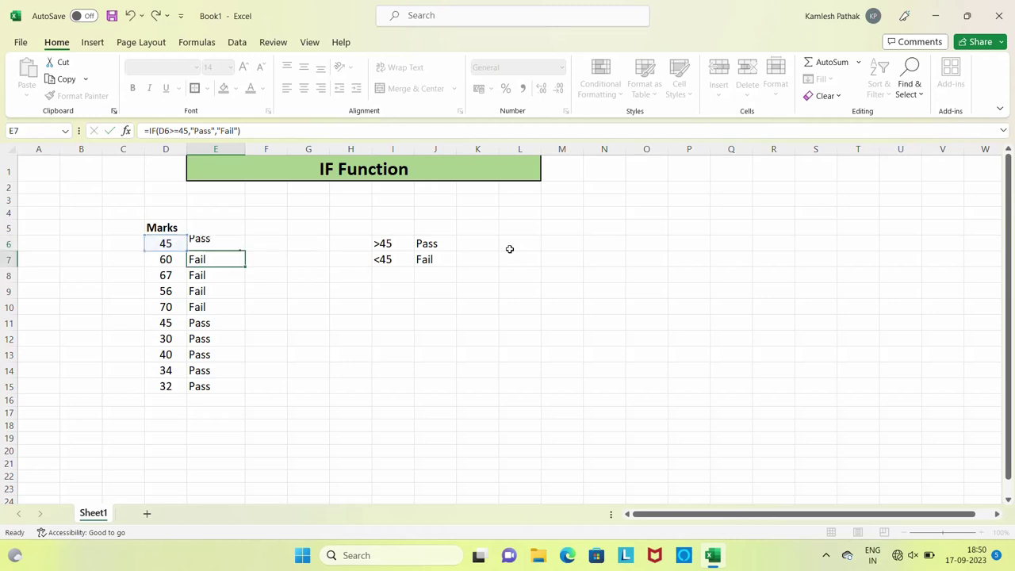
Copy the corrected formula from E6 down to E15 and check the results
key("Up")
key("ctrl+c")
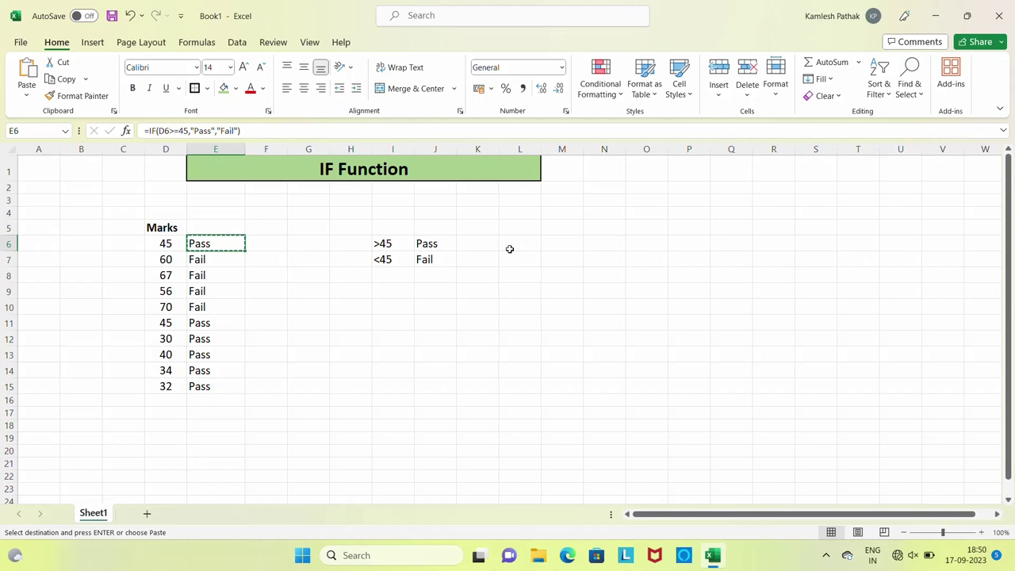
key("ctrl+shift+Down")
key("ctrl+v")
key("Escape")
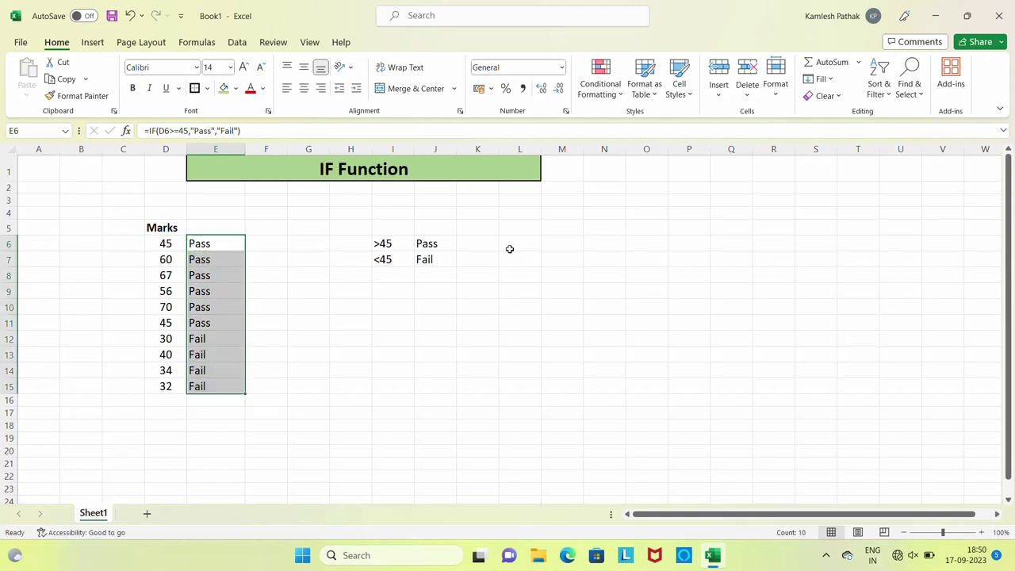
key("Down")
key("Down")
key("Up")
key("Up")
key("Right")
key("Right")
key("Right")
key("Right")
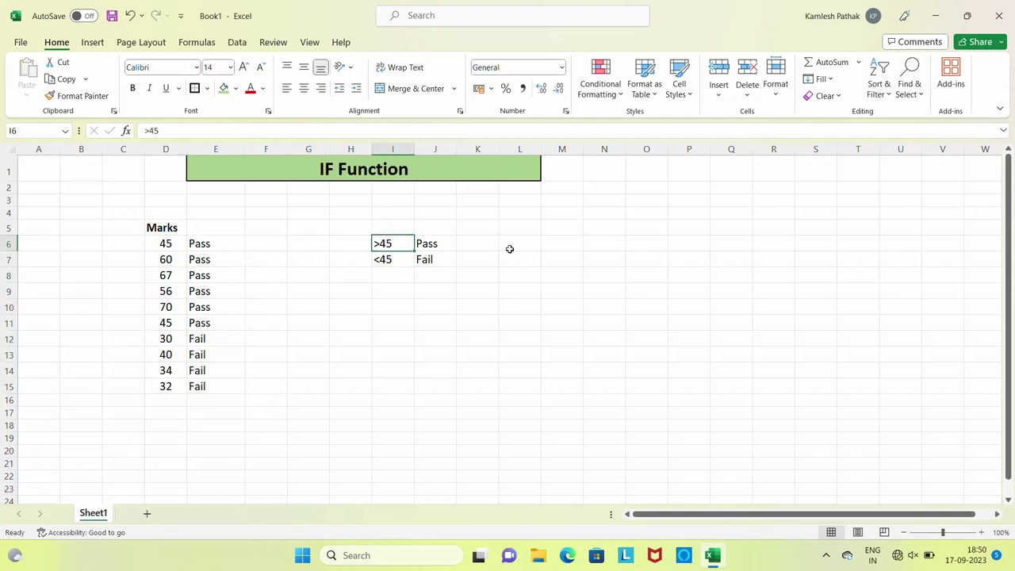
key("Right")
key("Right")
key("Right")
key("Left")
key("Left")
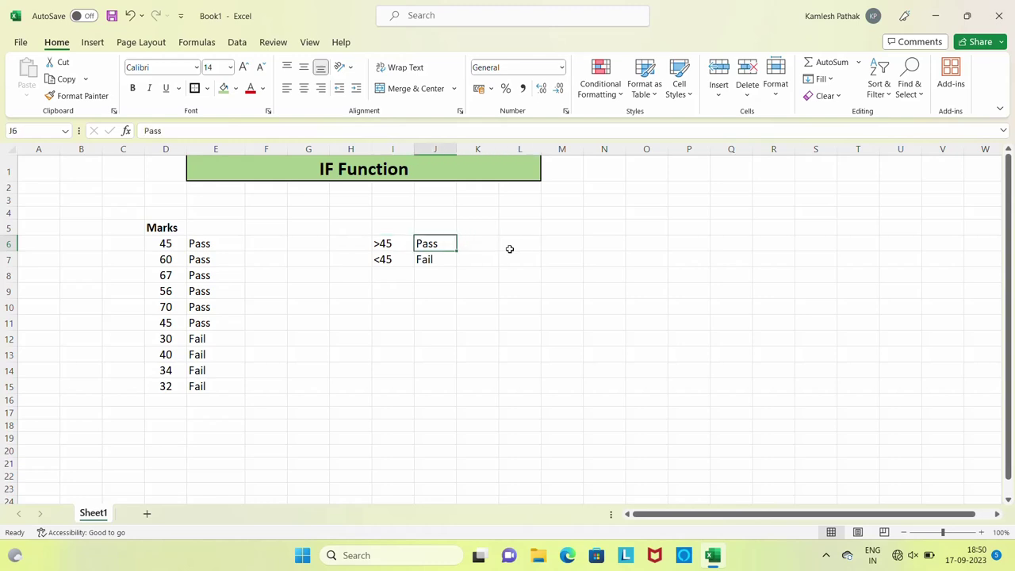
key("Left")
key("Left")
key("Left")
key("Left")
key("Left")
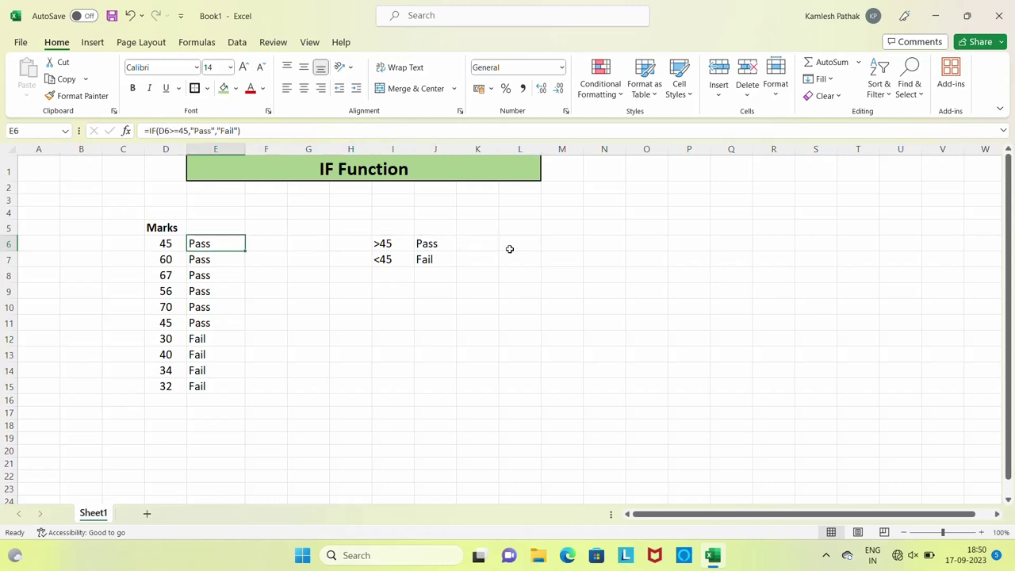
Revert column E to the earlier <=45 Pass/Fail results
key("ctrl+c")
key("ctrl+shift+Down")
key("ctrl+v")
key("ctrl+shift+Up")
key("Escape")
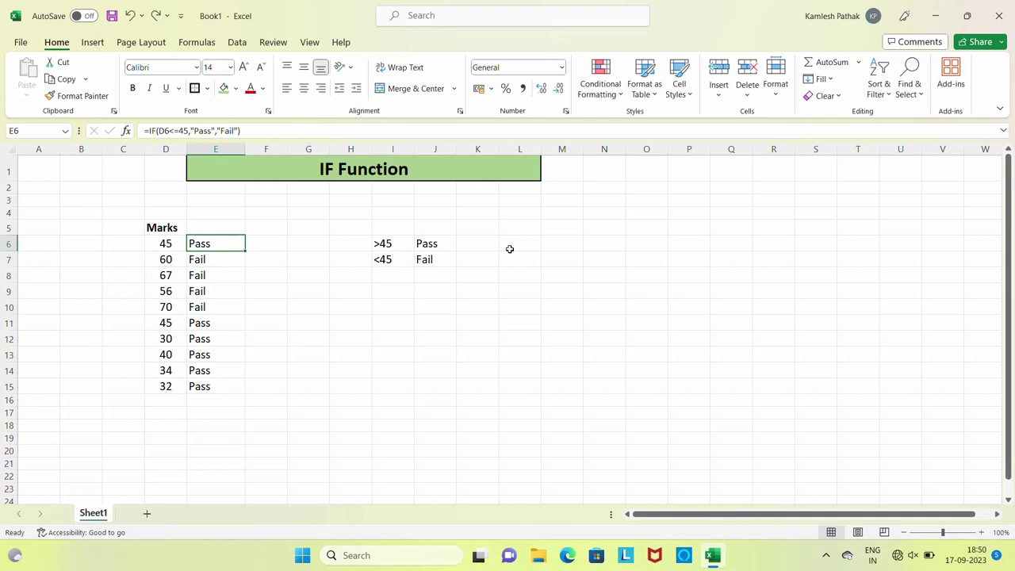
Inspect the E6 formula's Pass and Fail arguments, leaving it unchanged
key("Right")
key("Right")
key("Left")
key("Left")
key("F2")
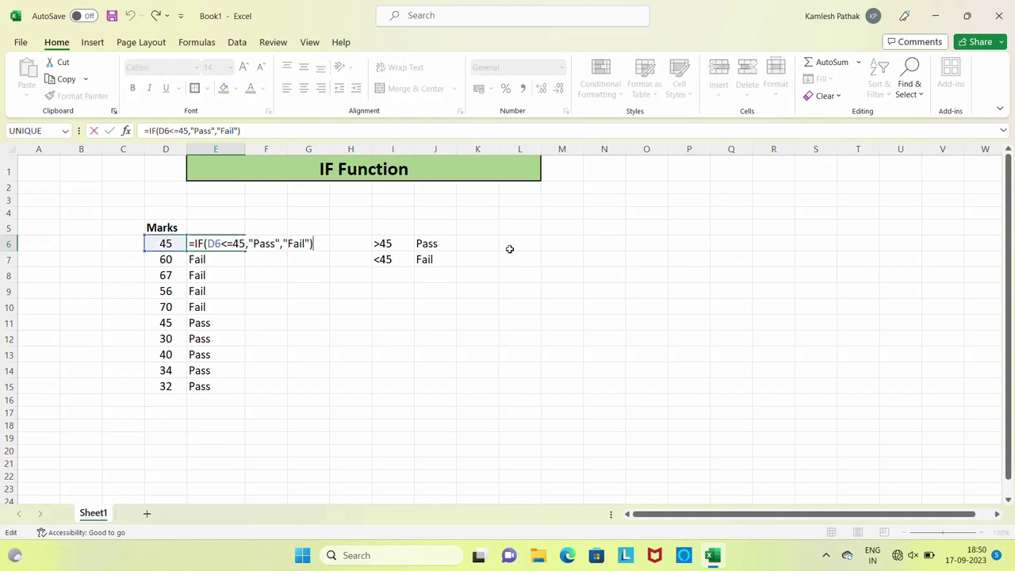
key("Left")
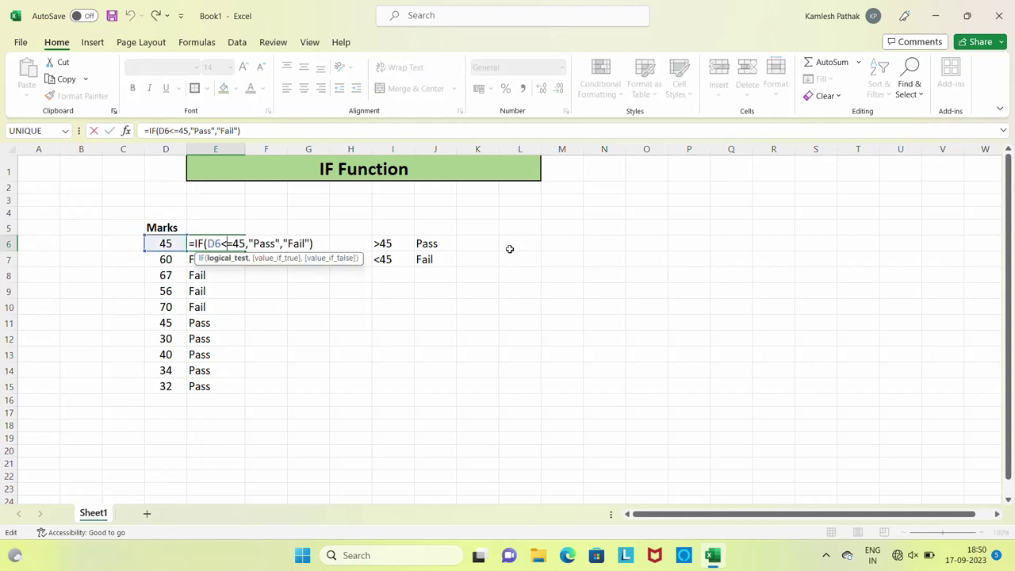
key("Right")
key("Right")
key("Right")
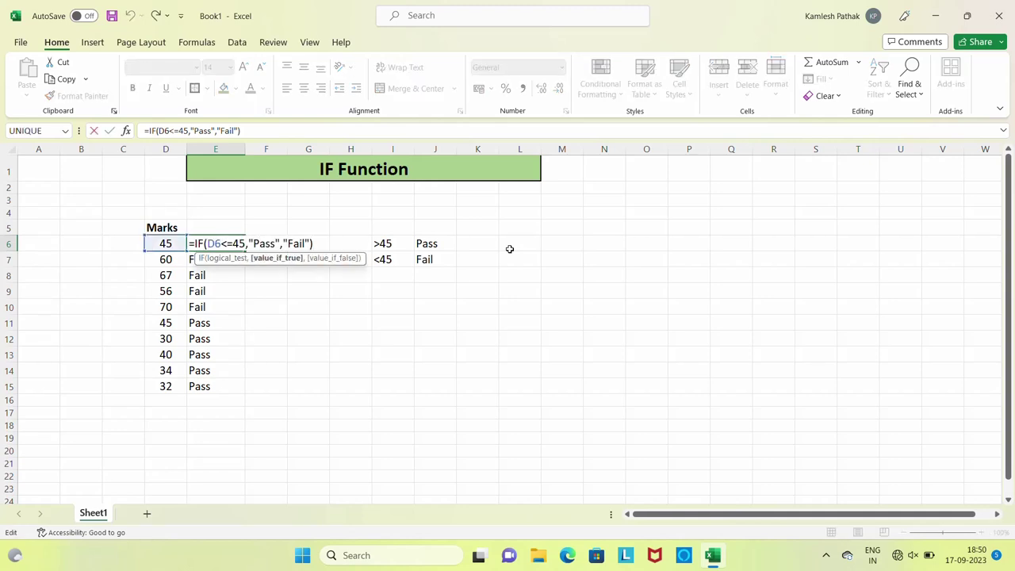
key("Right")
key("Right")
key("Right")
key("ctrl+Return")
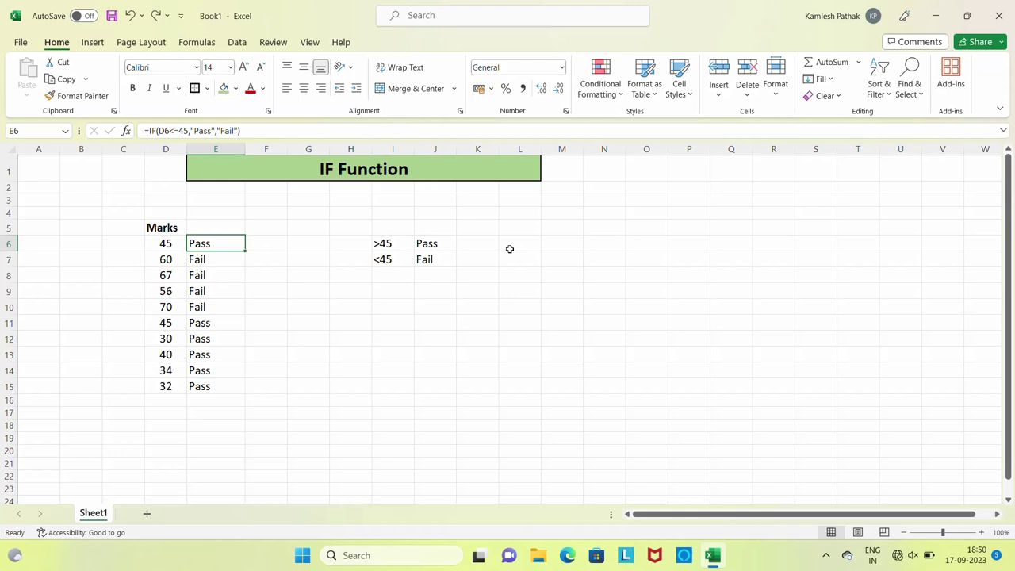
Review column E's results, then delete everything in E6:E15
key("Down")
key("Down")
key("Down")
key("Down")
key("Down")
key("Down")
key("Down")
key("Up")
key("Up")
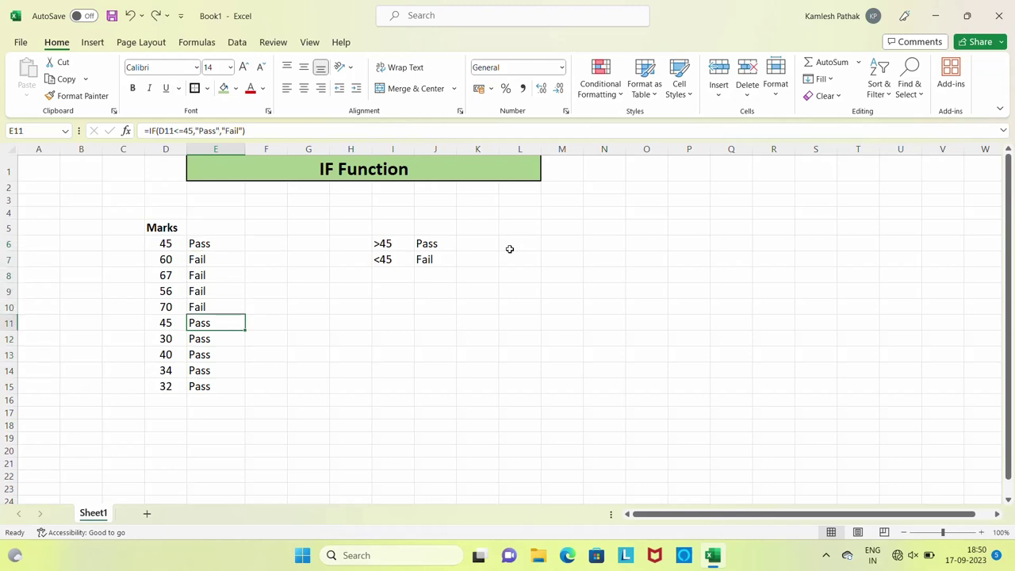
key("Up")
key("Up")
key("Up")
key("Up")
key("Up")
key("Right")
key("Right")
key("Right")
key("Right")
key("Left")
key("Left")
key("Left")
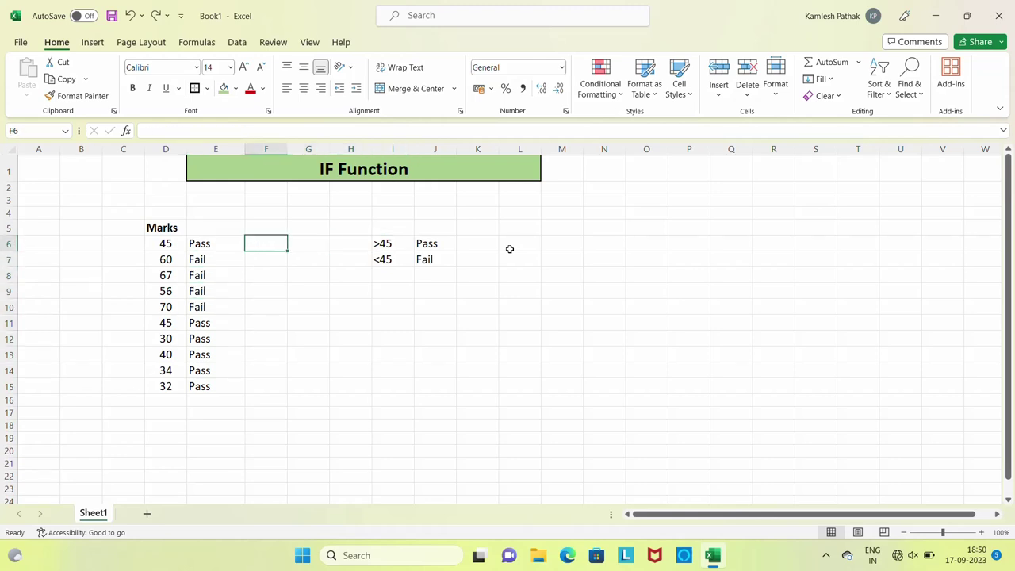
key("Left")
key("F2")
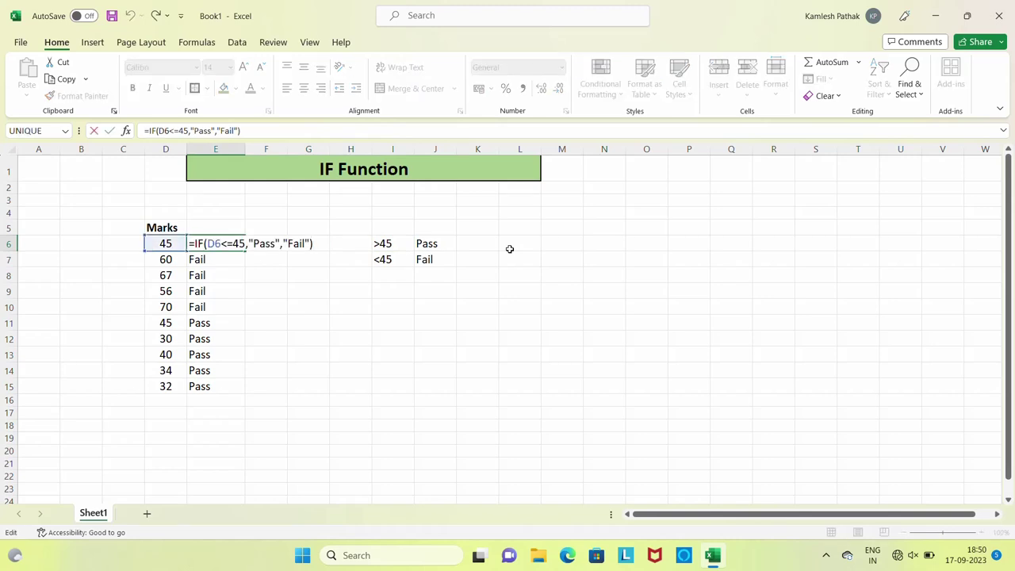
key("Escape")
key("ctrl+shift+Down")
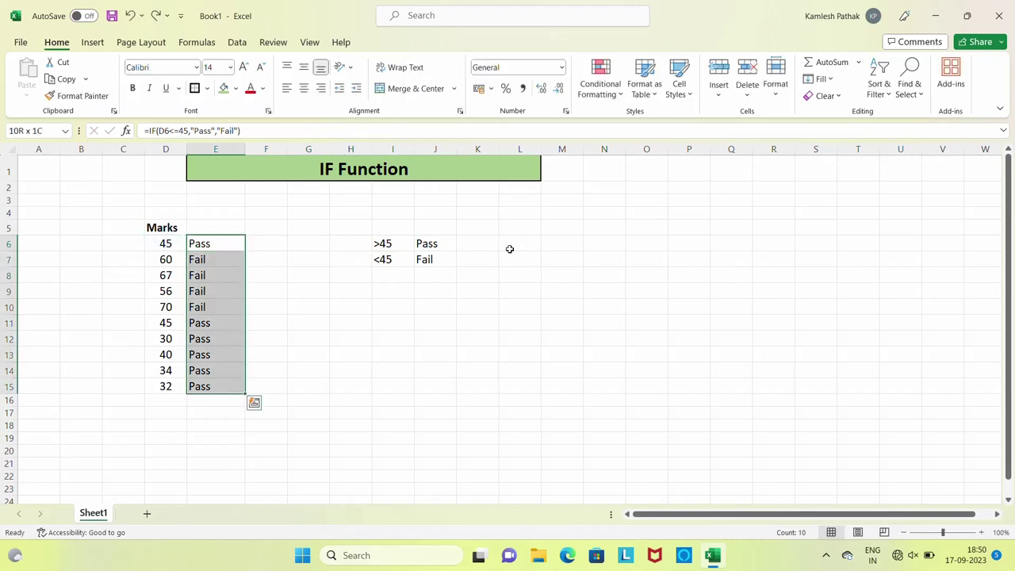
key("Delete")
key("shift+BackSpace")
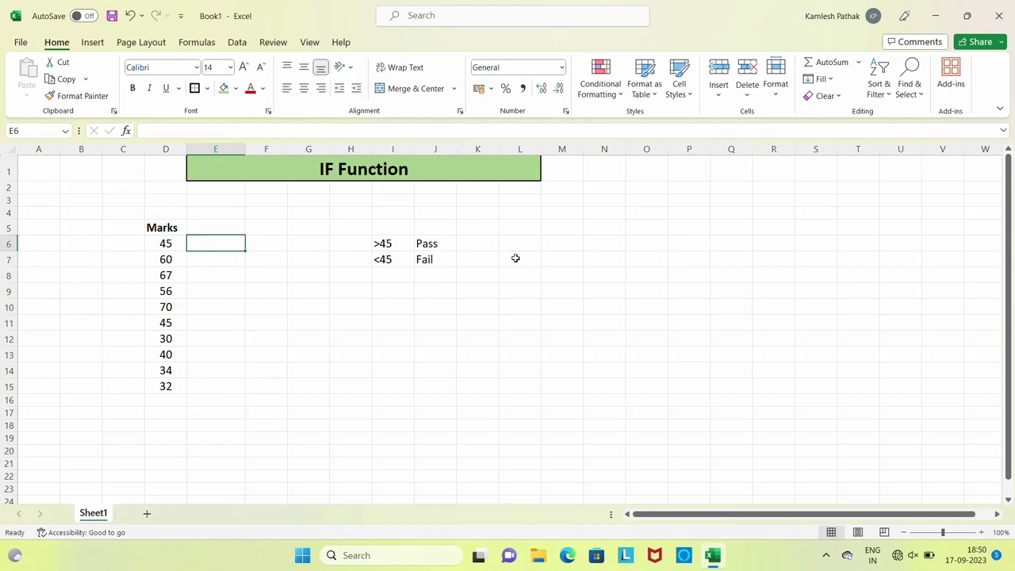
Enter =IF(D6>=45,"Pass","Fail") in E6
type("=if(")
key("Left")
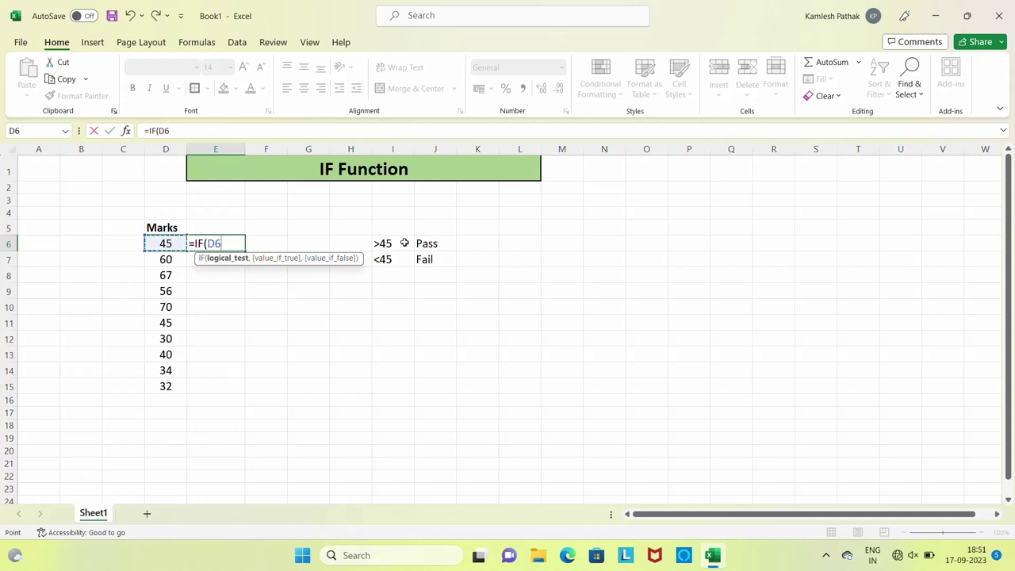
type(">")
type("=45")
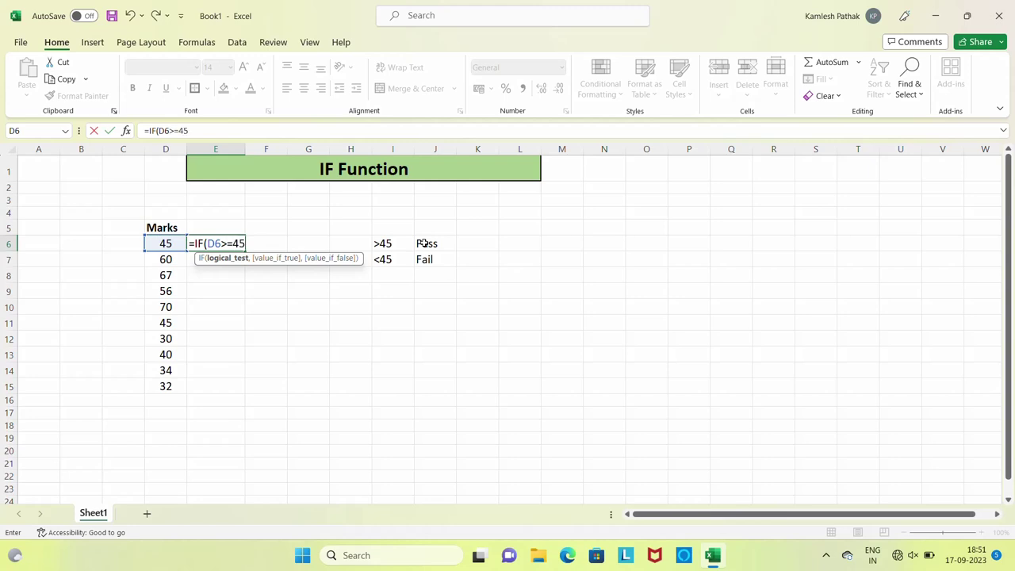
type(",")
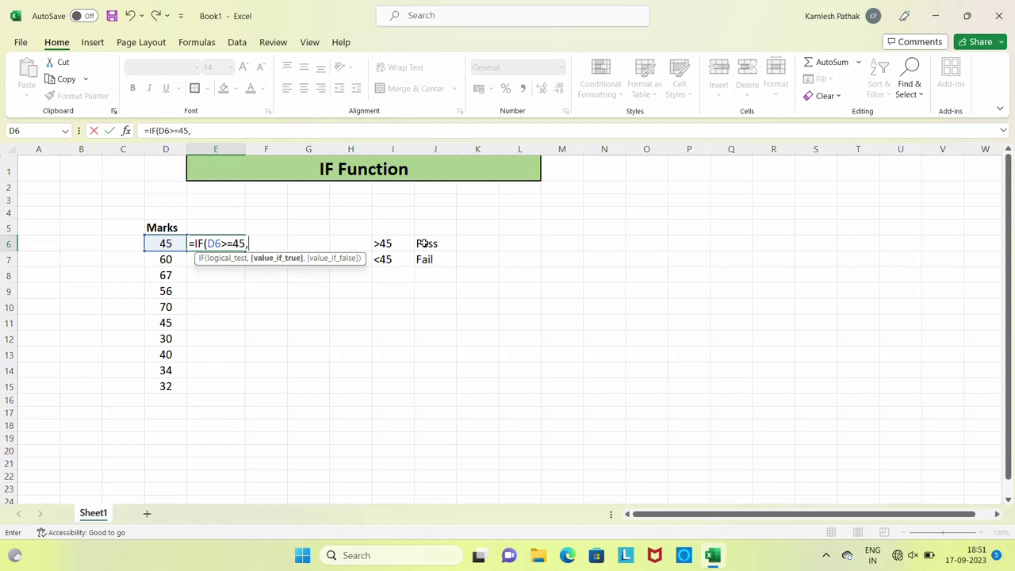
type("\"P")
type("ass\",")
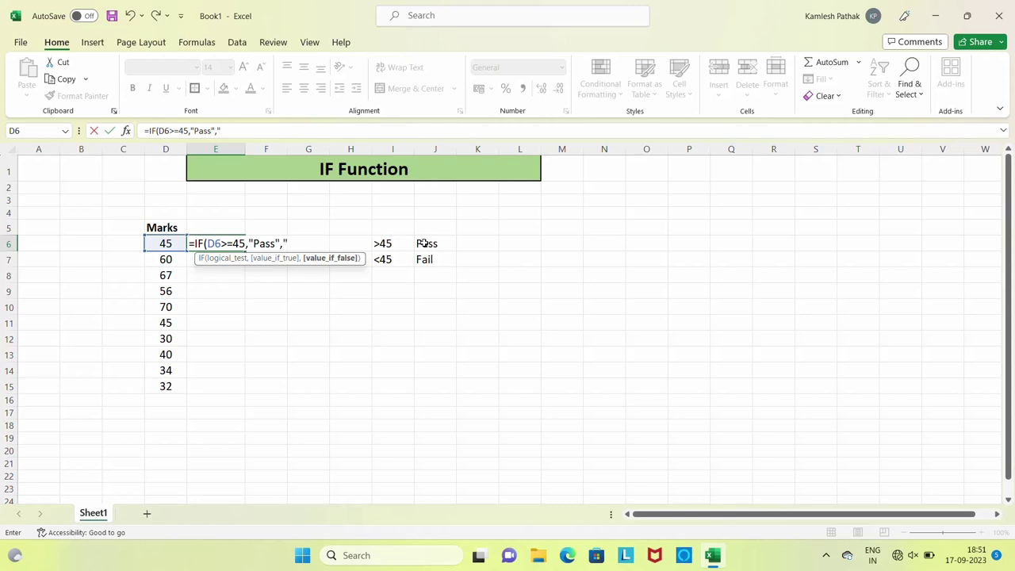
type("Fail")
type("\")")
key("Return")
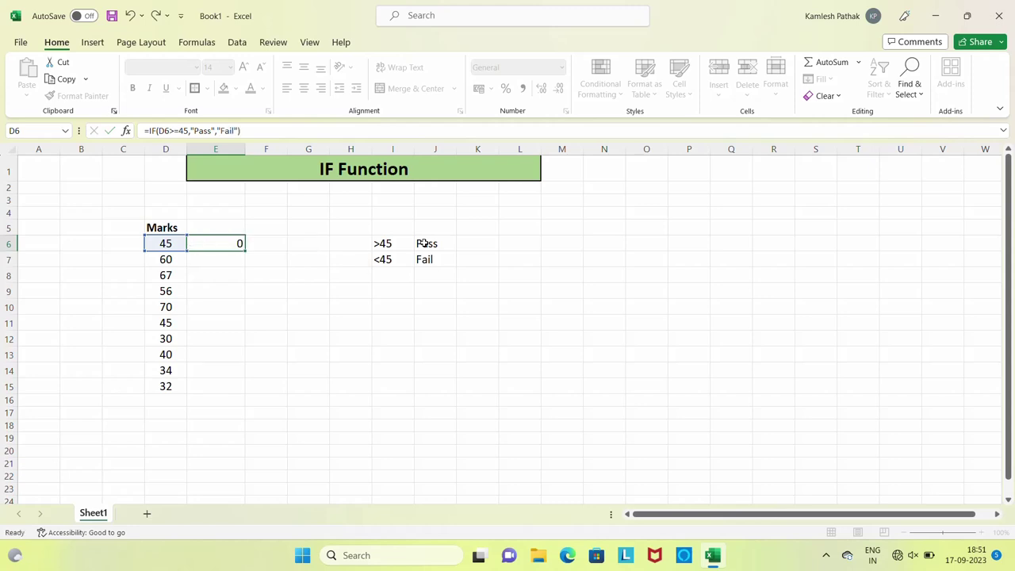
Copy the E6 formula across E6:E15 beside every mark
key("Up")
key("ctrl+c")
key("Left")
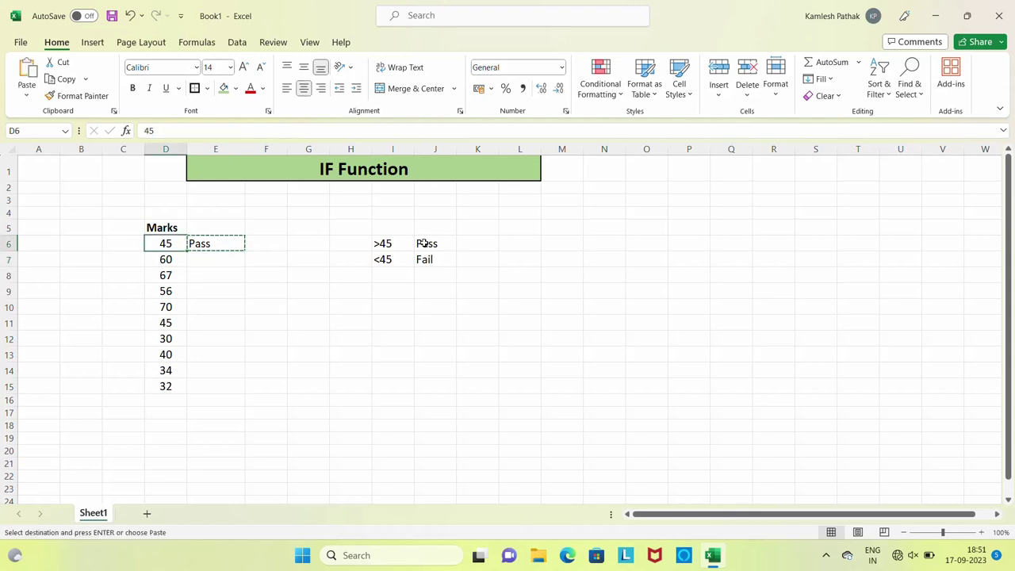
key("ctrl+Down")
key("Right")
key("ctrl+shift+Up")
key("ctrl+v")
key("Escape")
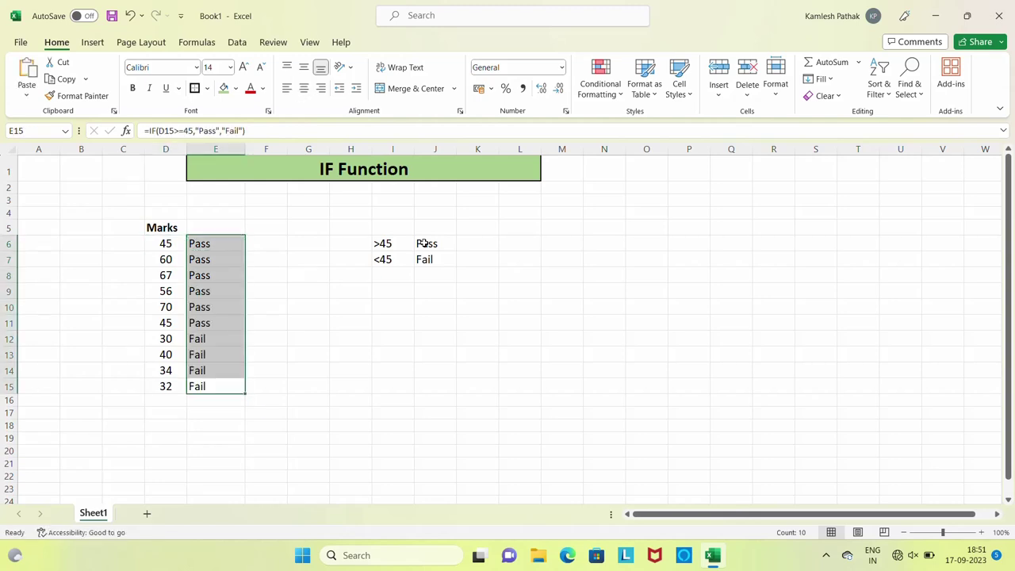
key("ctrl+Up")
key("Up")
key("Down")
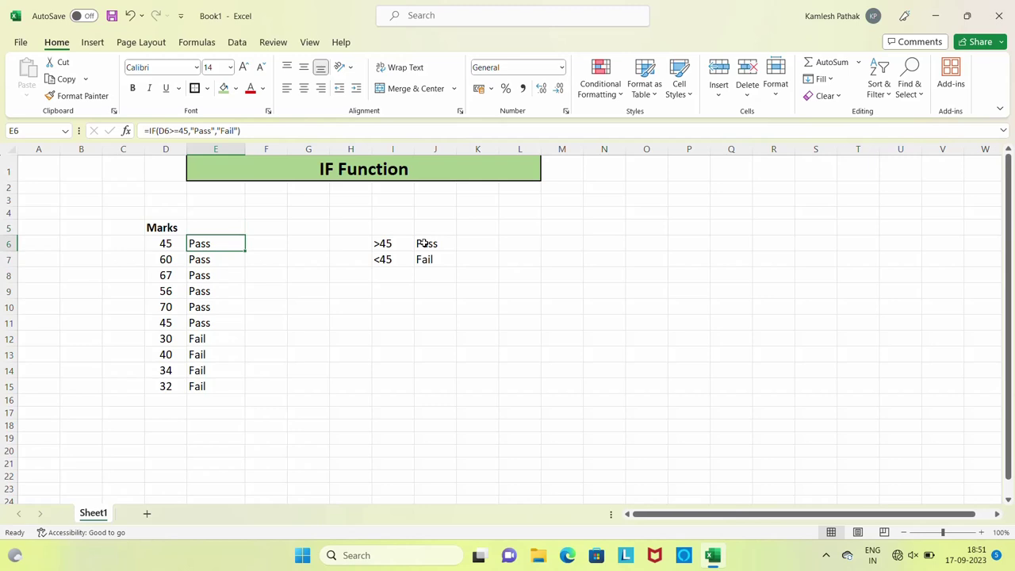
key("Right")
key("Right")
key("Right")
key("Right")
key("Left")
key("Left")
key("Left")
key("Left")
key("shift+Down")
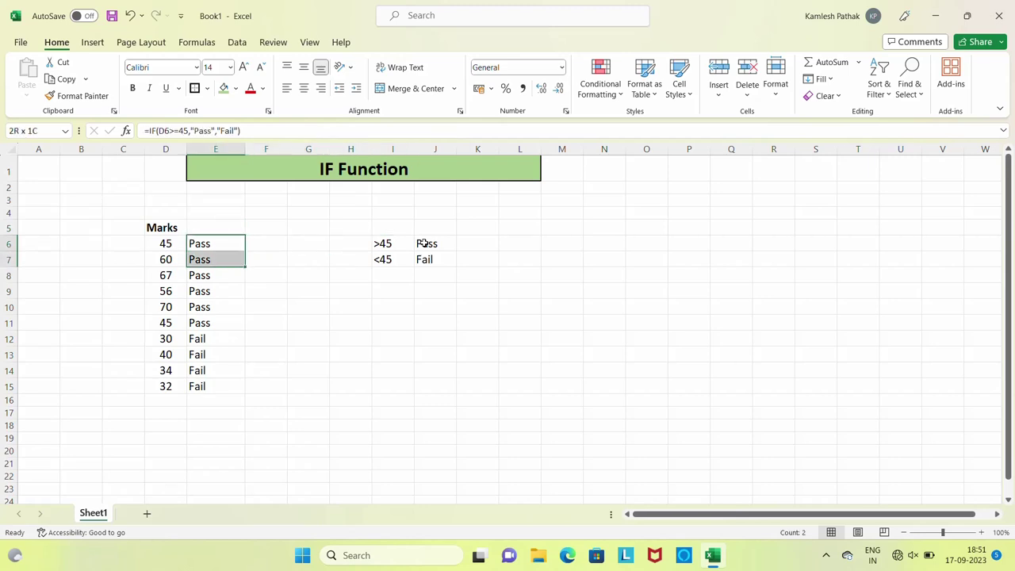
key("shift+Down")
key("shift+Down")
key("shift+Down")
key("shift+Down")
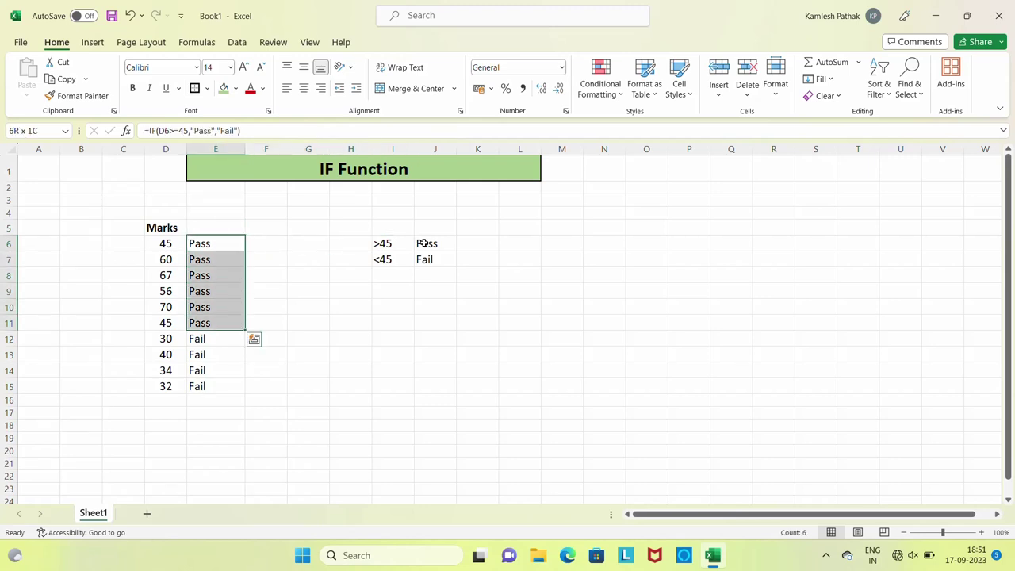
key("Right")
key("Right")
key("Right")
key("Right")
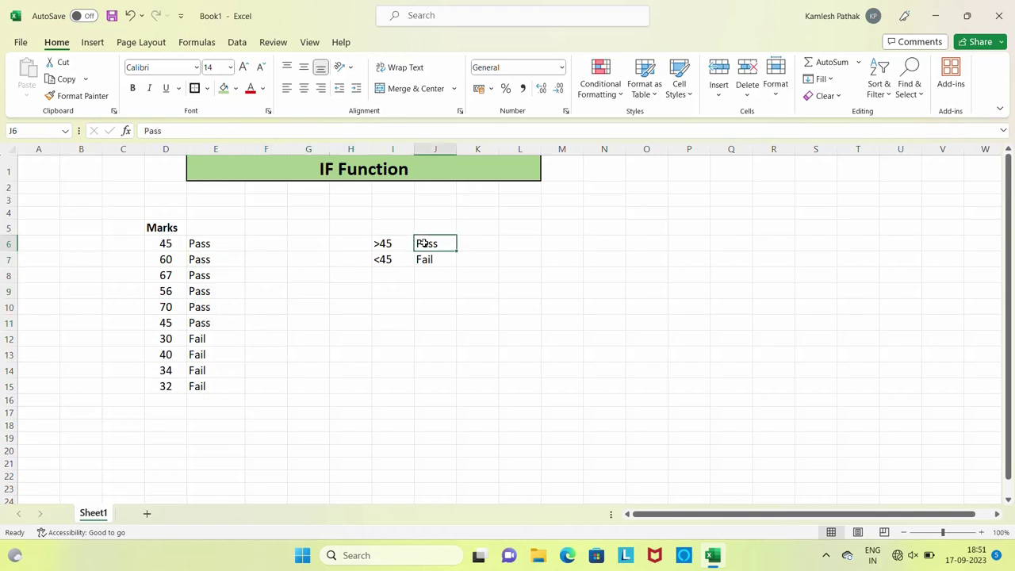
key("Right")
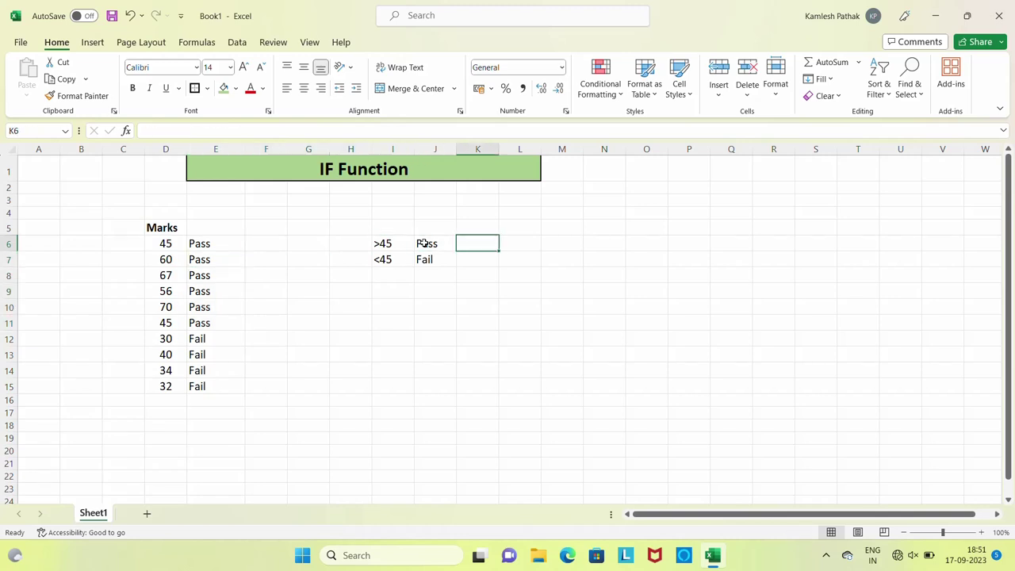
type("Done")
key("Return")
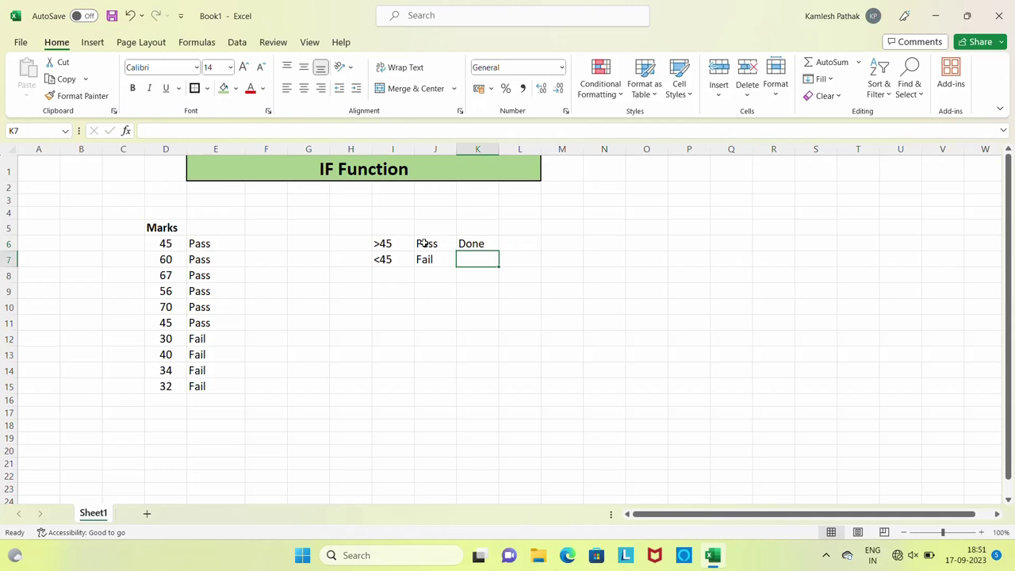
key("Up")
key("Left")
key("Left")
key("Left")
key("Right")
key("Right")
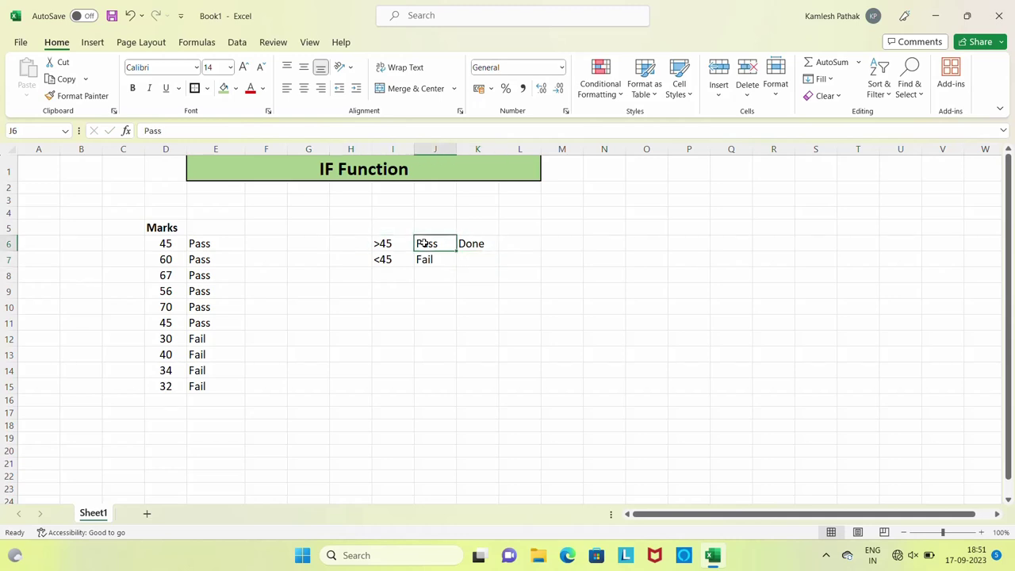
key("Left")
key("Left")
key("Left")
key("Left")
key("Right")
key("Right")
key("Right")
key("Left")
key("Left")
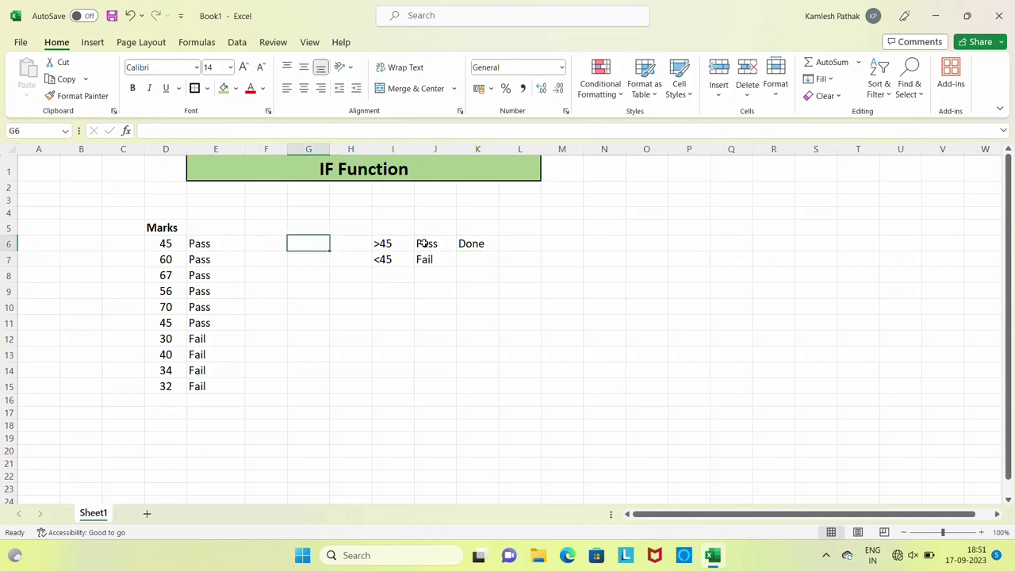
key("Left")
key("Left")
key("shift+Down")
key("shift+Down")
key("shift+Down")
key("shift+Down")
key("shift+Down")
key("Right")
key("Right")
key("Right")
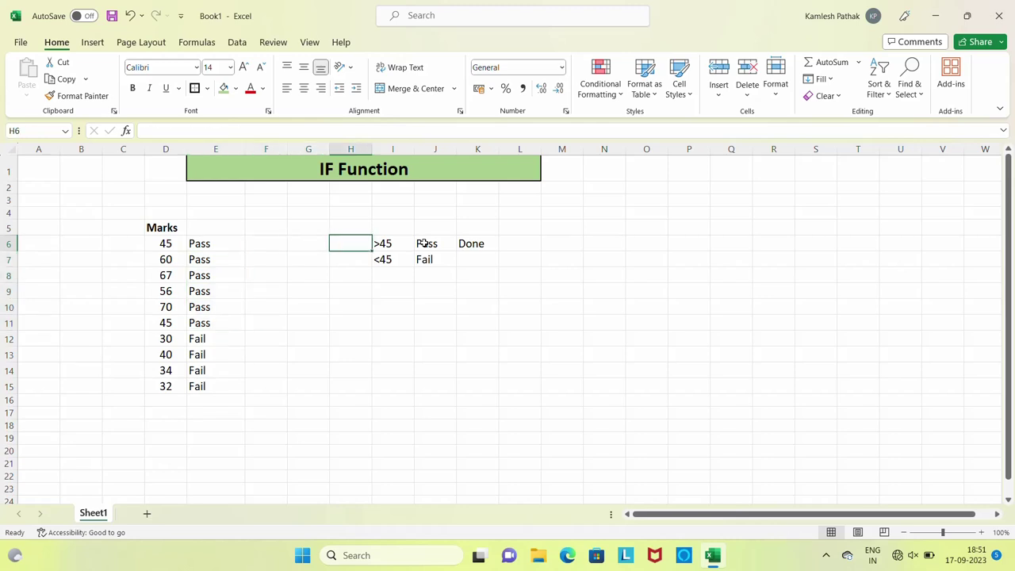
key("Right")
key("Down")
key("Down")
key("Down")
key("Down")
key("Down")
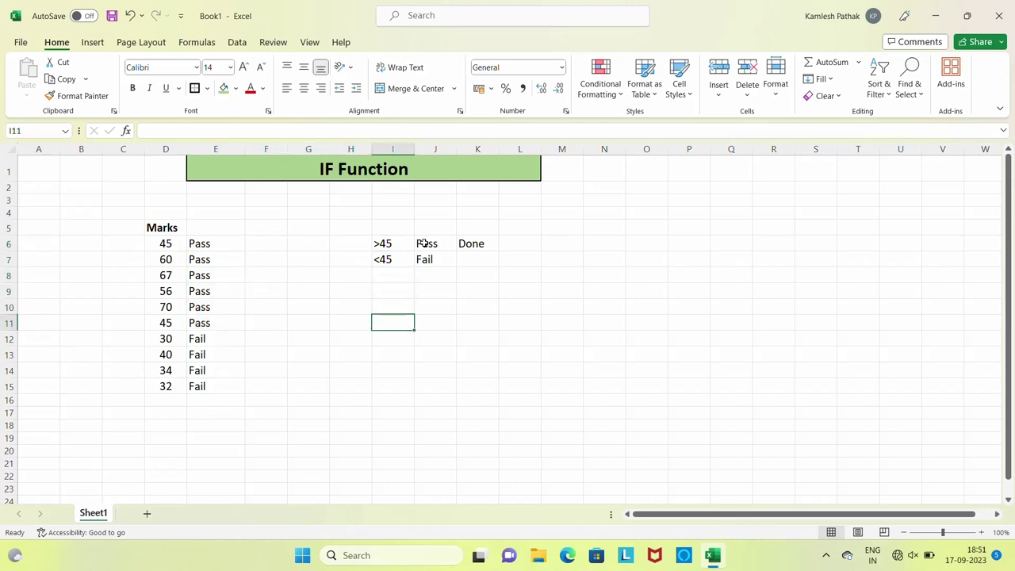
key("Left")
key("Left")
key("Left")
key("Left")
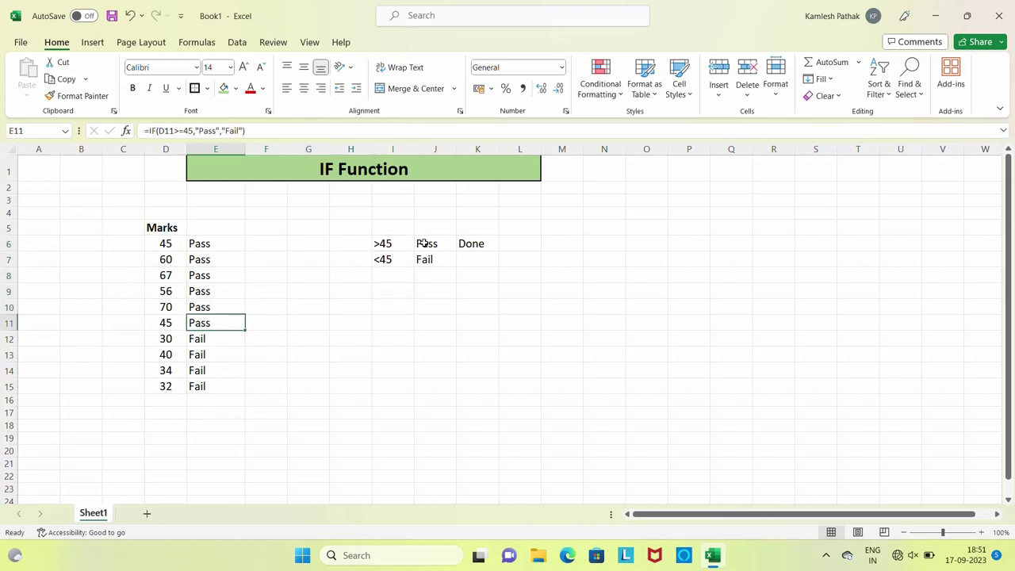
key("Right")
key("Left")
key("Down")
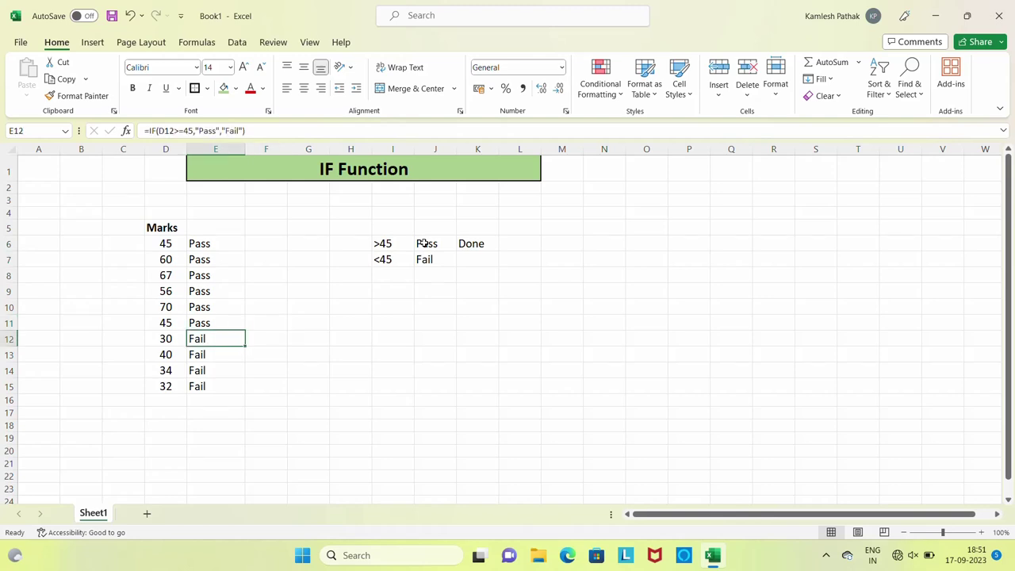
key("shift+Down")
key("shift+Down")
key("shift+Down")
key("Right")
key("Right")
key("Right")
key("Up")
key("Up")
key("Up")
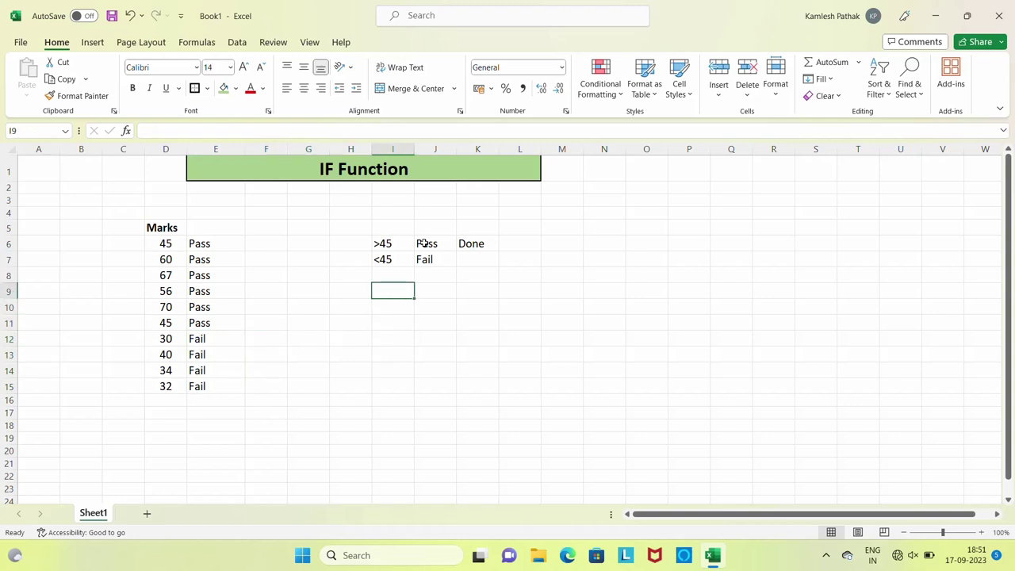
key("Up")
key("Up")
key("Up")
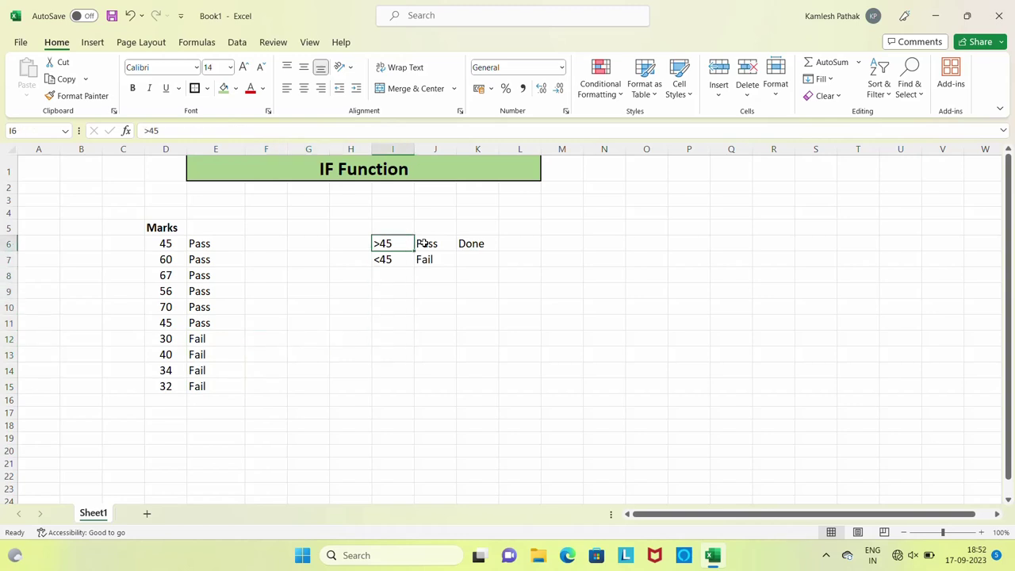
Clear the old marks, results and key values in D6:K15
key("Right")
key("Left")
key("Left")
key("Left")
key("Left")
key("Left")
key("Left")
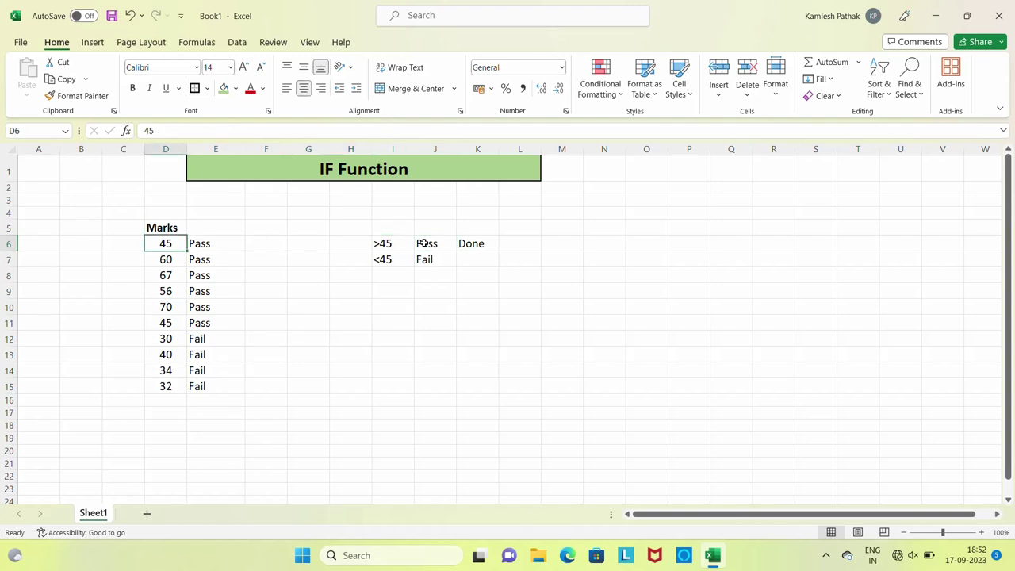
key("shift+Right")
key("shift+Right")
key("shift+Right")
key("shift+Right")
key("shift+Right")
key("shift+Right")
key("ctrl+shift+Down")
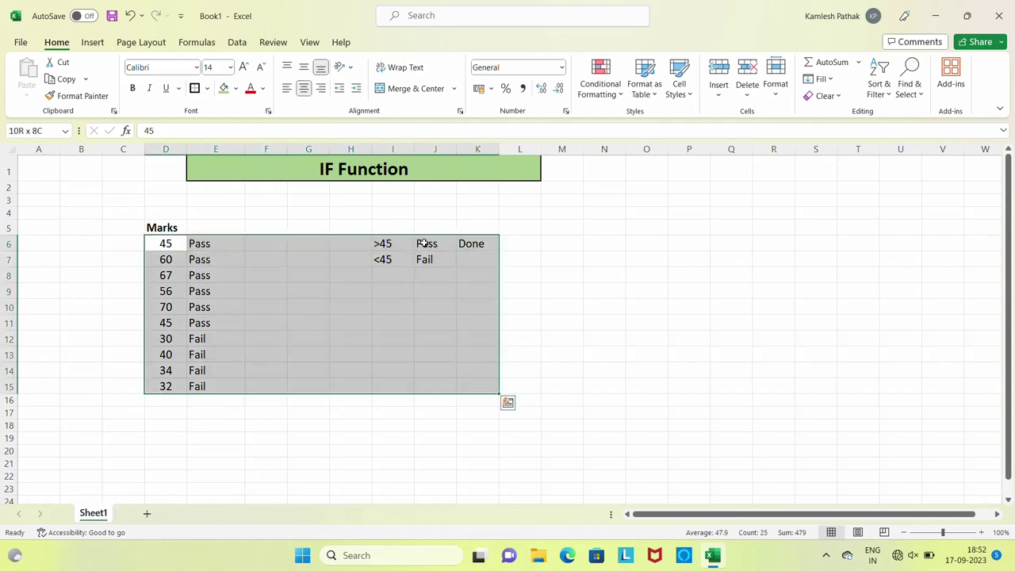
key("Delete")
key("Down")
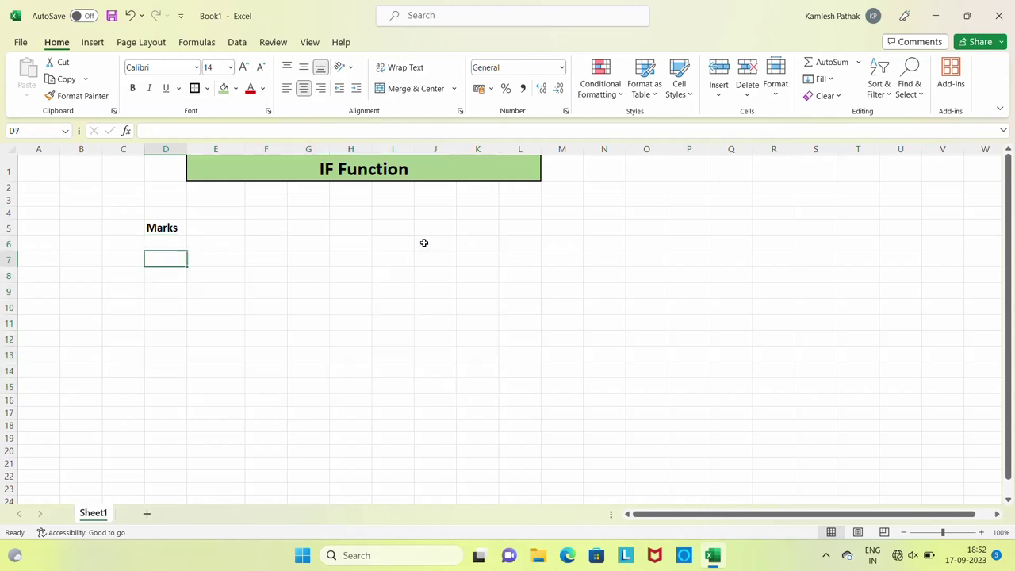
key("Up")
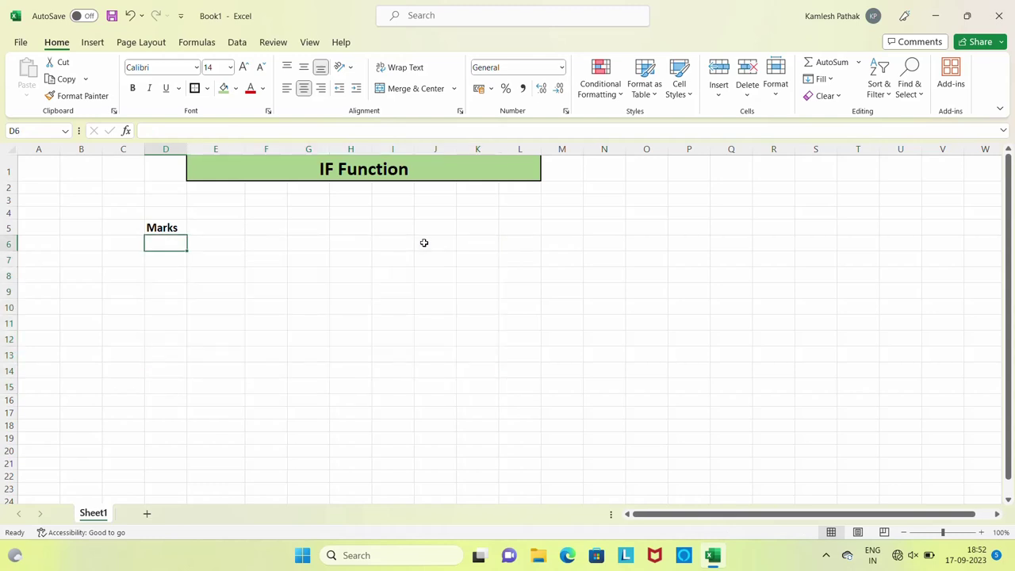
Enter the formula =RANDBETWEEN(32,78) in D6
type("2")
key("Escape")
type("=rand")
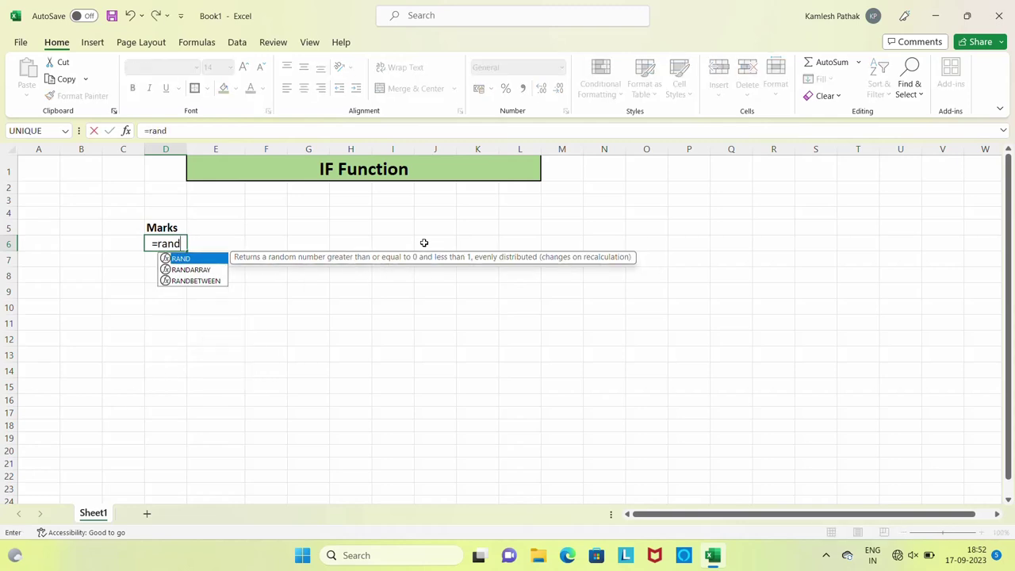
key("Down")
key("Down")
key("Tab")
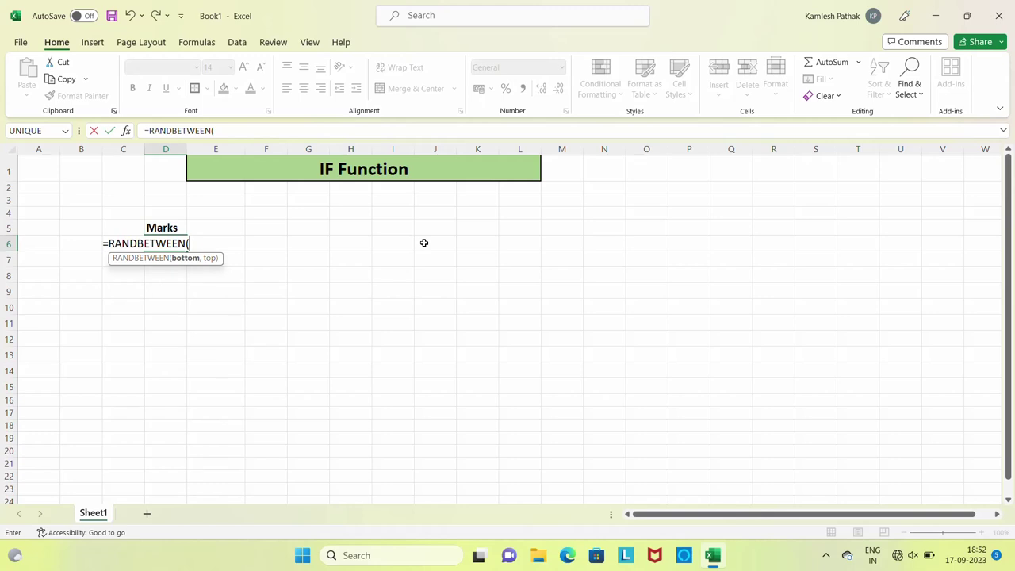
type("3")
type(",")
type("78")
key("Return")
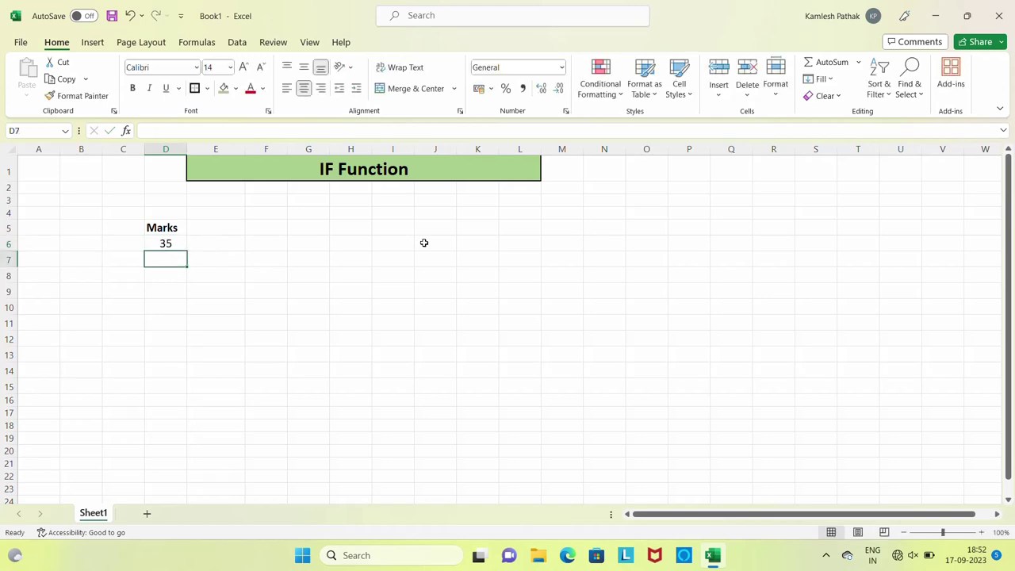
Copy the RANDBETWEEN formula from D6 down through D7:D22
key("Up")
key("ctrl+c")
key("shift+Down")
key("shift+Down")
key("shift+Down")
key("shift+Down")
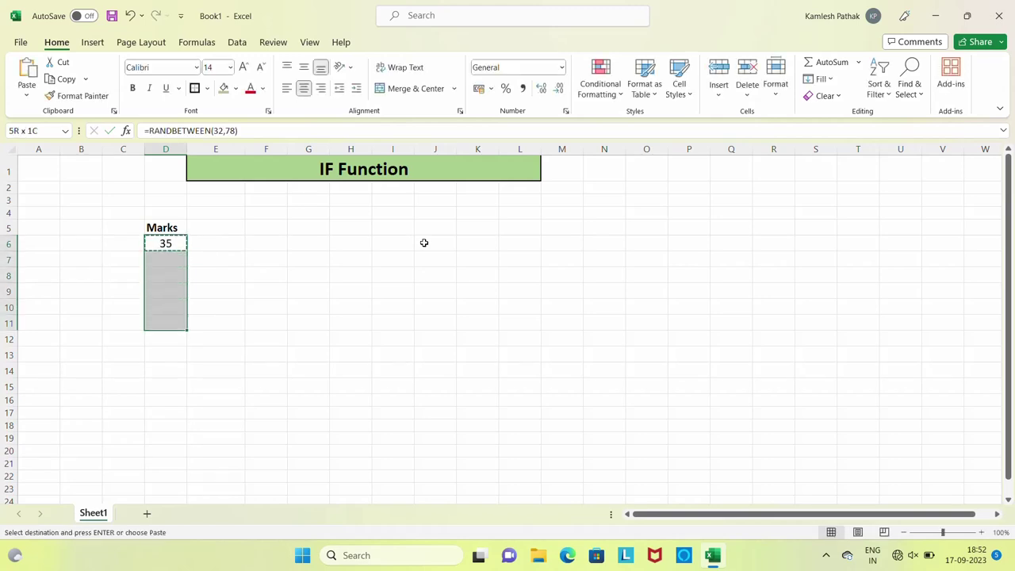
key("shift+Down")
key("shift+Down")
key("shift+Down")
key("shift+Down")
key("shift+Down")
key("shift+Down")
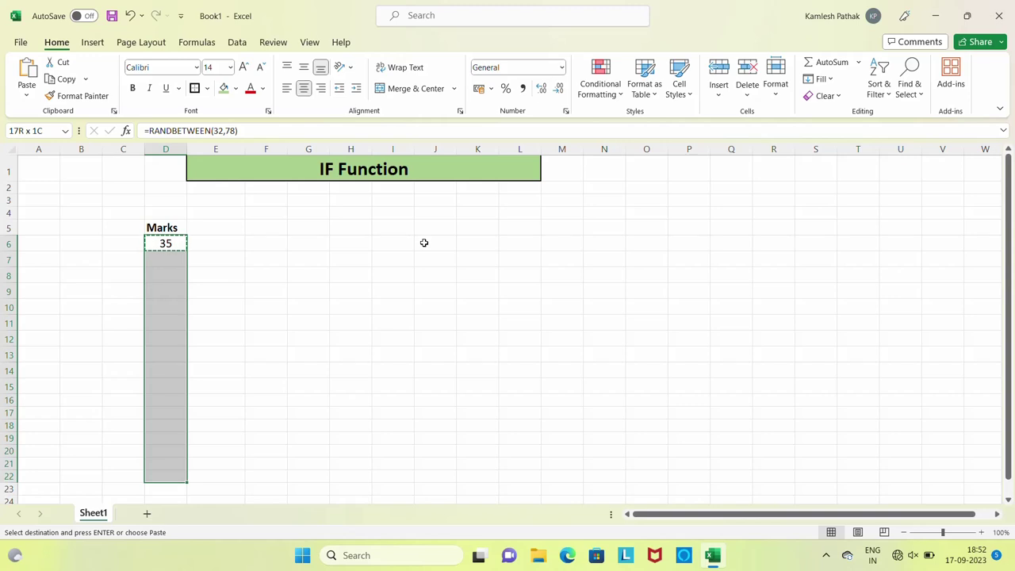
key("ctrl+v")
key("Escape")
key("Down")
key("Up")
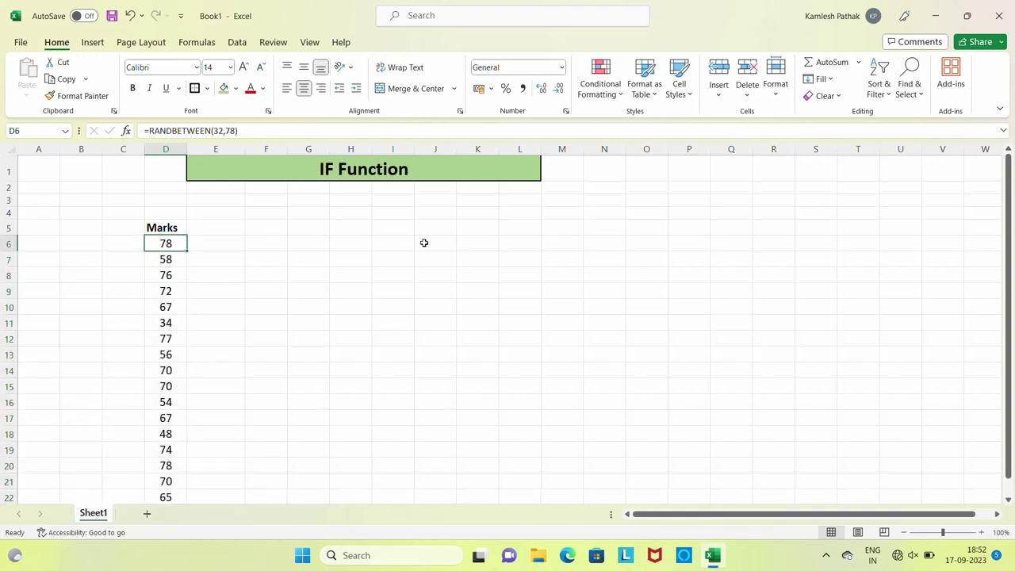
key("Up")
Convert the 17 random marks in D6:D22 to fixed numbers with Paste Special > Values
key("Up")
key("Down")
key("Down")
key("ctrl+shift+Down")
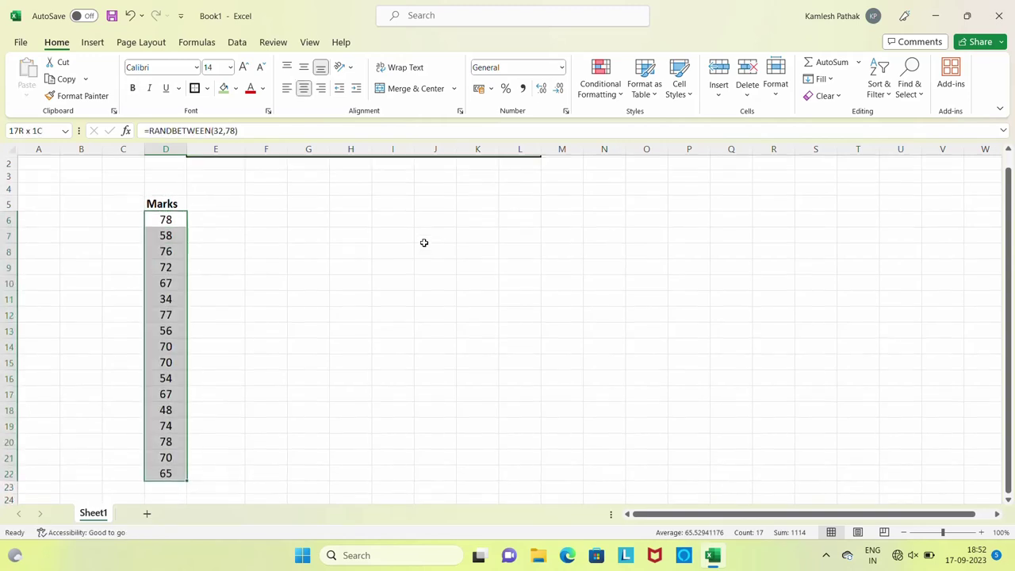
key("Up")
key("Up")
key("Down")
key("Down")
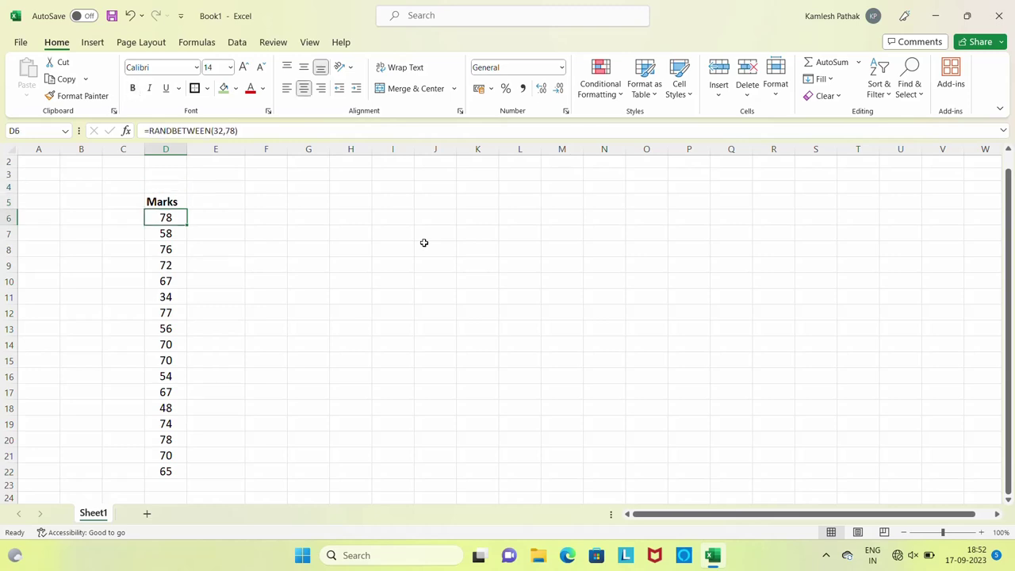
key("ctrl+shift+Down")
key("ctrl+c")
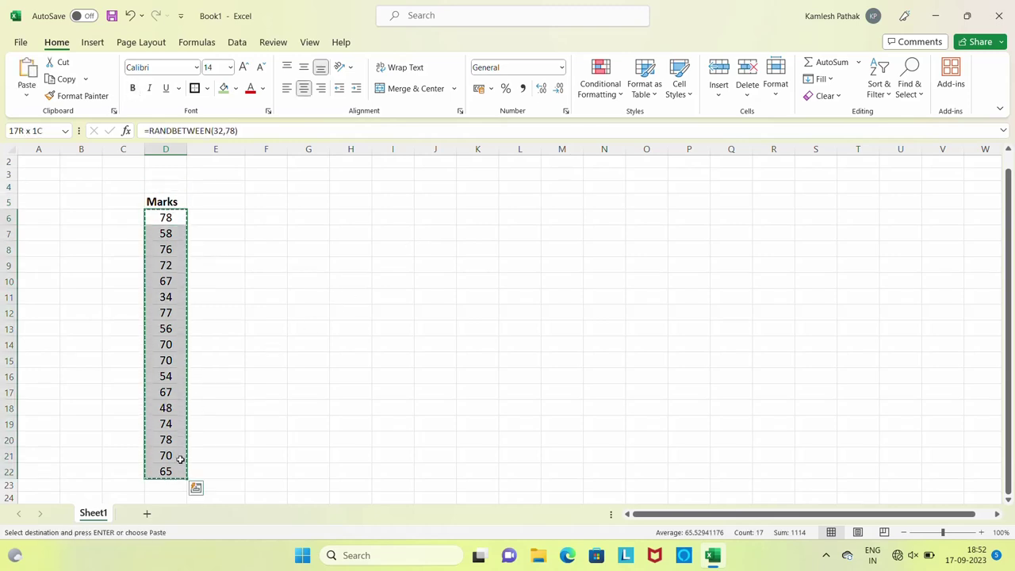
right_click(160, 447)
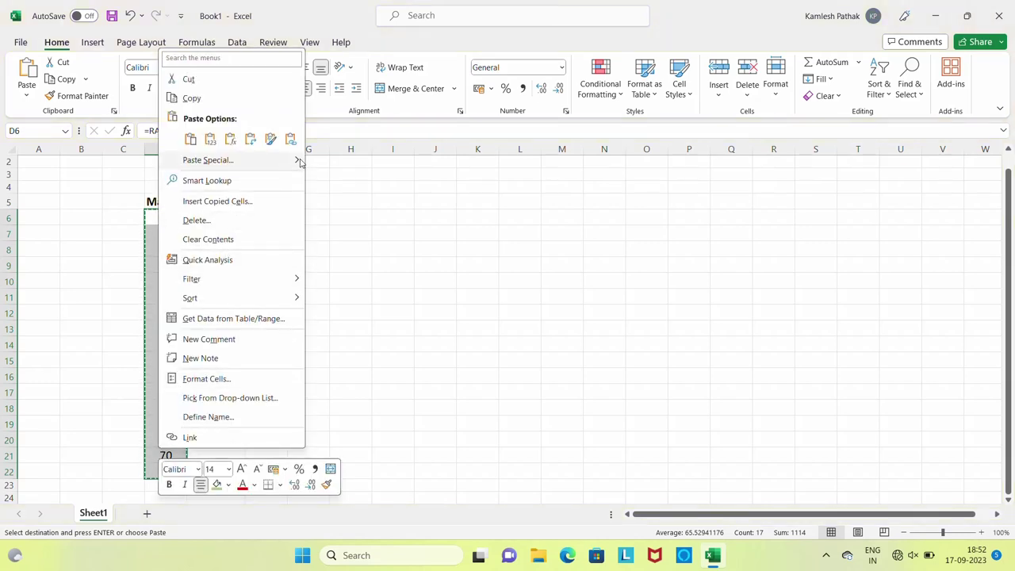
mouse_move(301, 162)
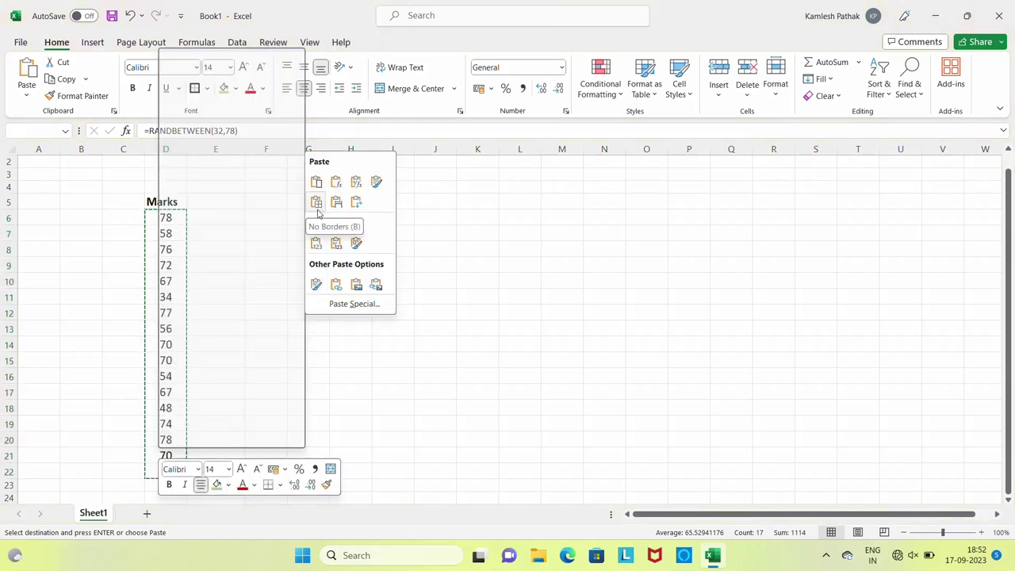
left_click(315, 246)
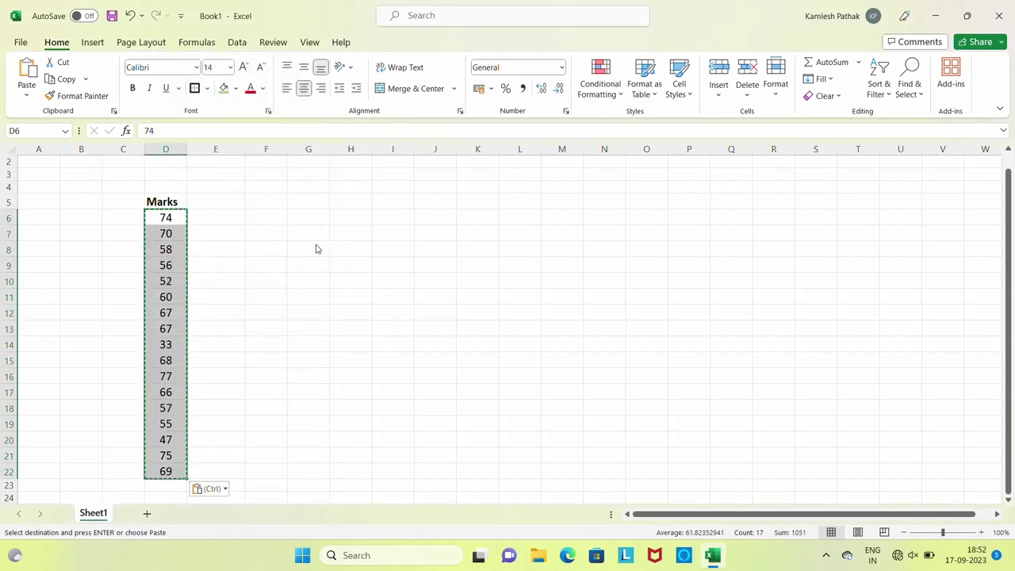
left_click(215, 229)
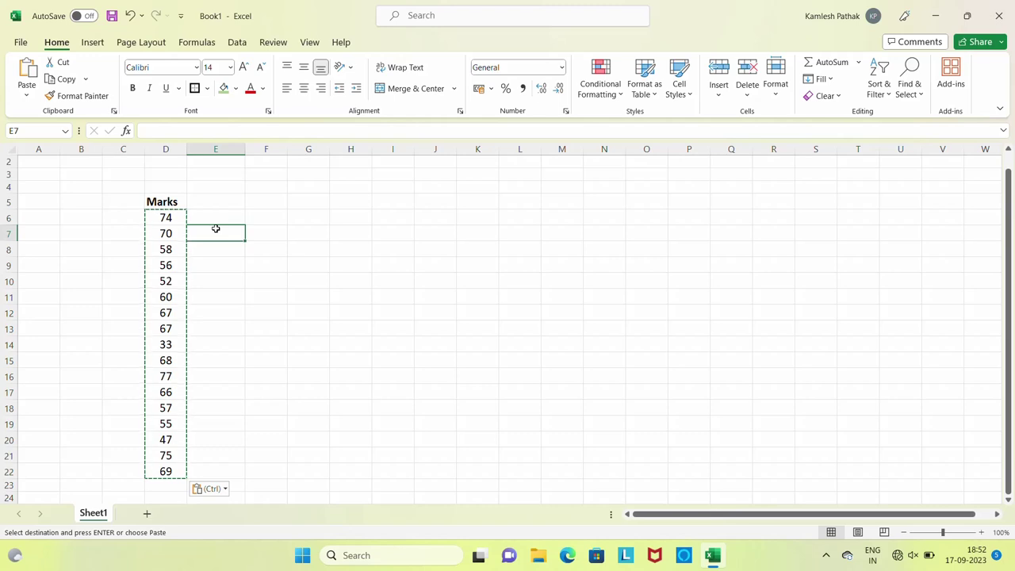
key("Escape")
key("Up")
key("Left")
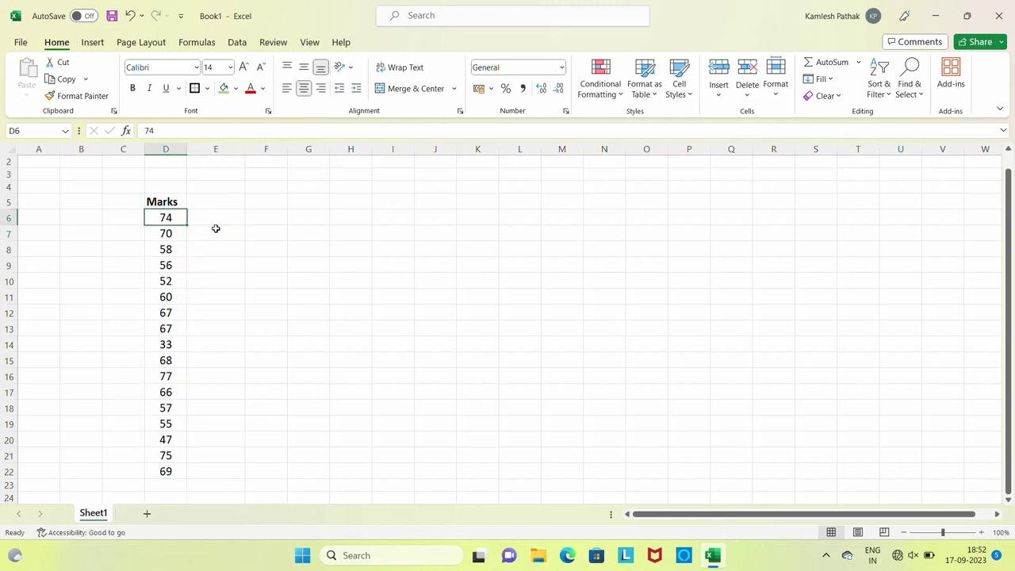
key("Right")
key("Right")
key("Right")
key("Right")
key("Right")
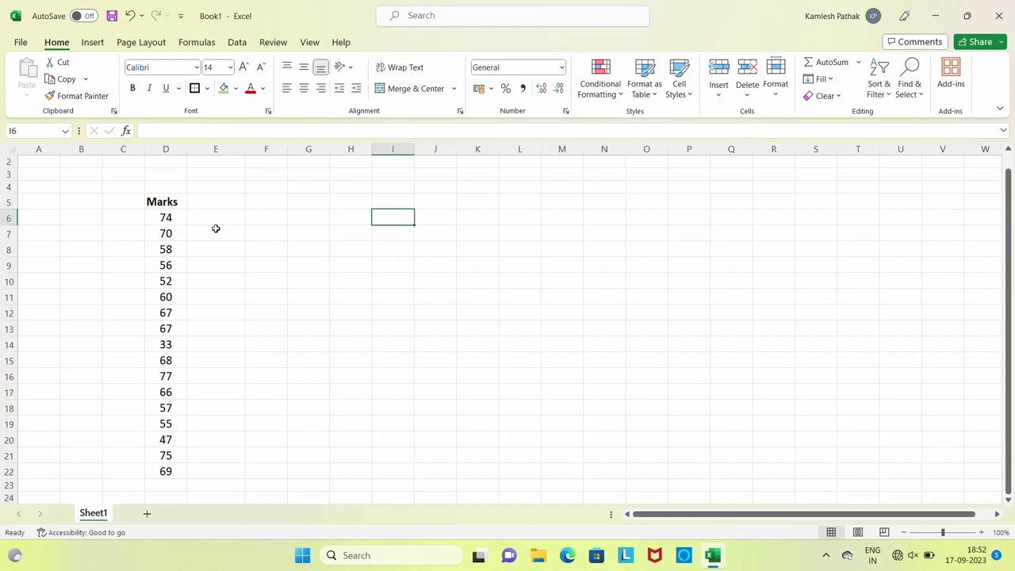
Enter the first key band <45 in H6 with grade C beside it in I6
key("Left")
key("Left")
key("Left")
key("Left")
key("Left")
key("Down")
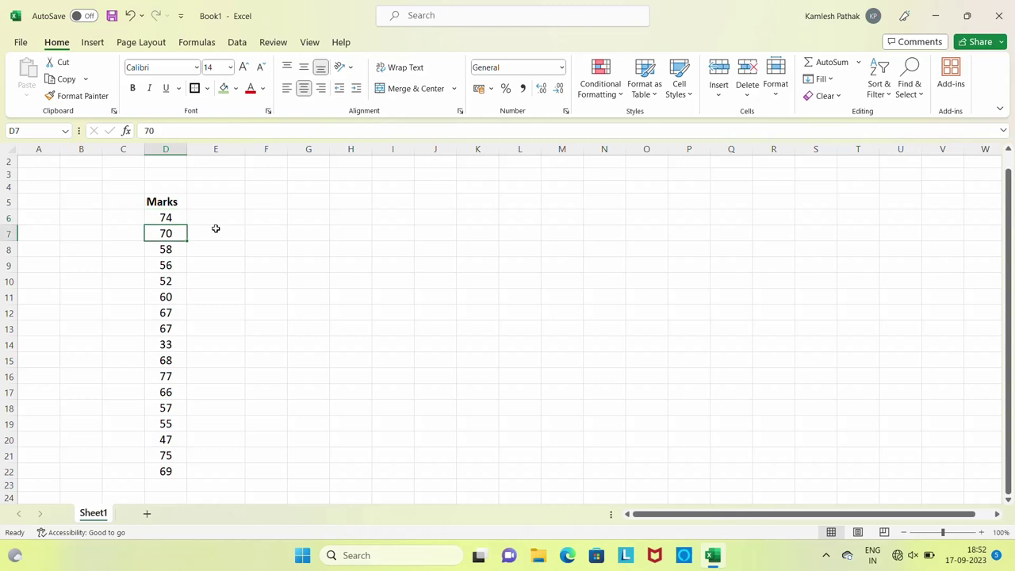
key("Down")
key("Down")
key("Down")
key("Down")
key("Down")
key("Down")
key("Down")
key("Down")
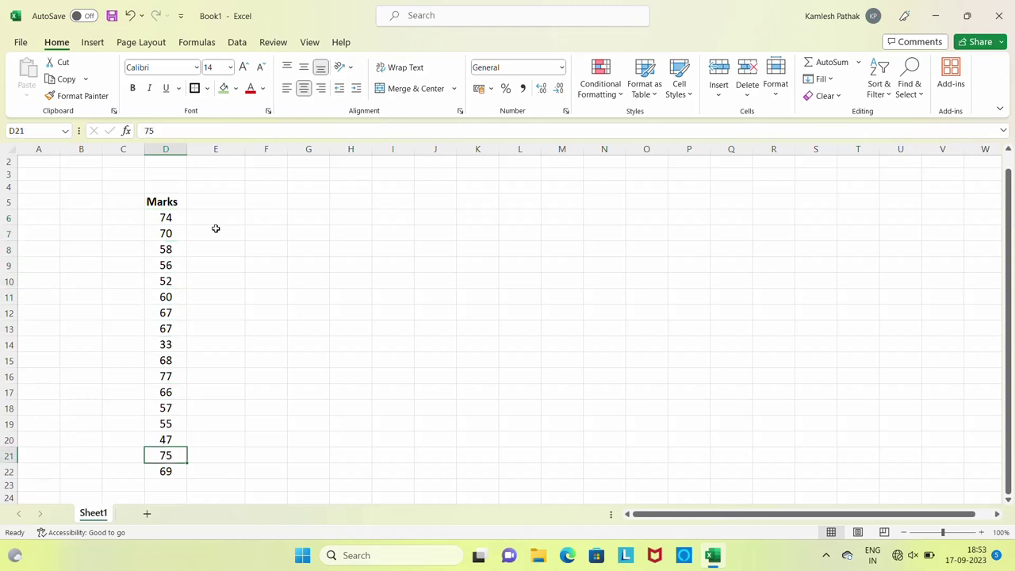
key("Up")
key("Up")
key("Up")
key("Up")
key("Up")
key("Up")
key("Up")
key("Right")
key("Right")
key("Right")
key("Down")
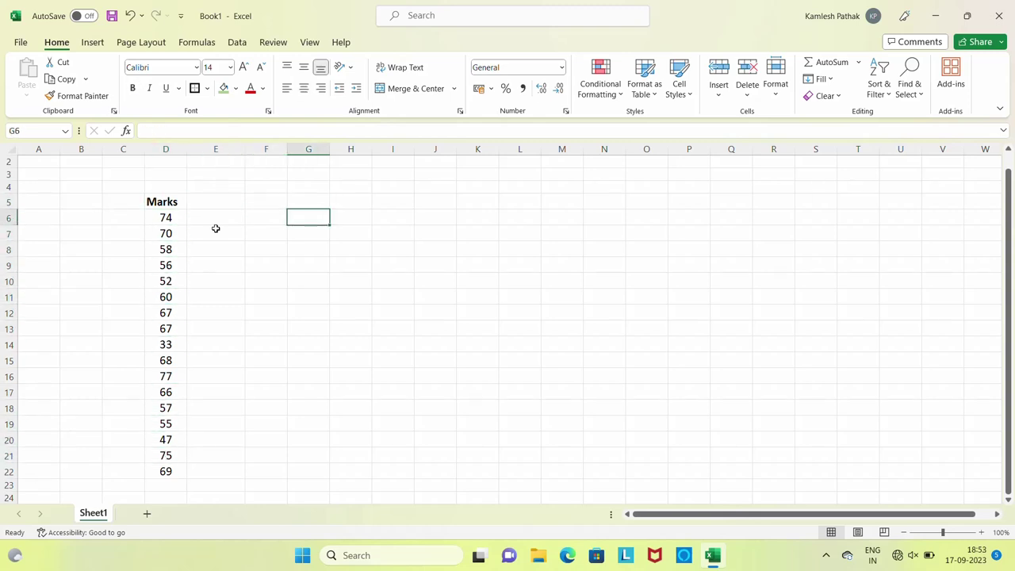
key("Right")
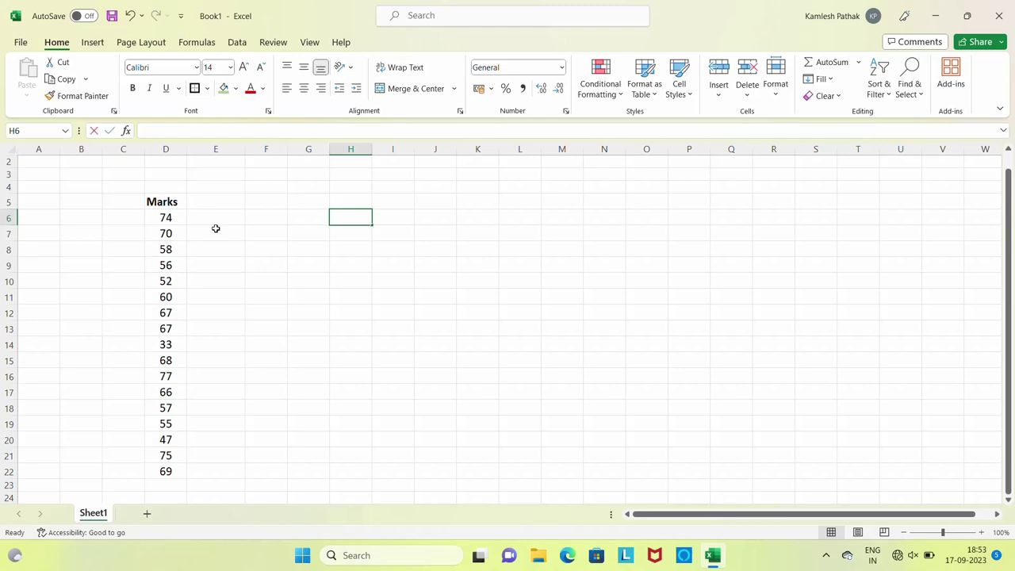
type("<")
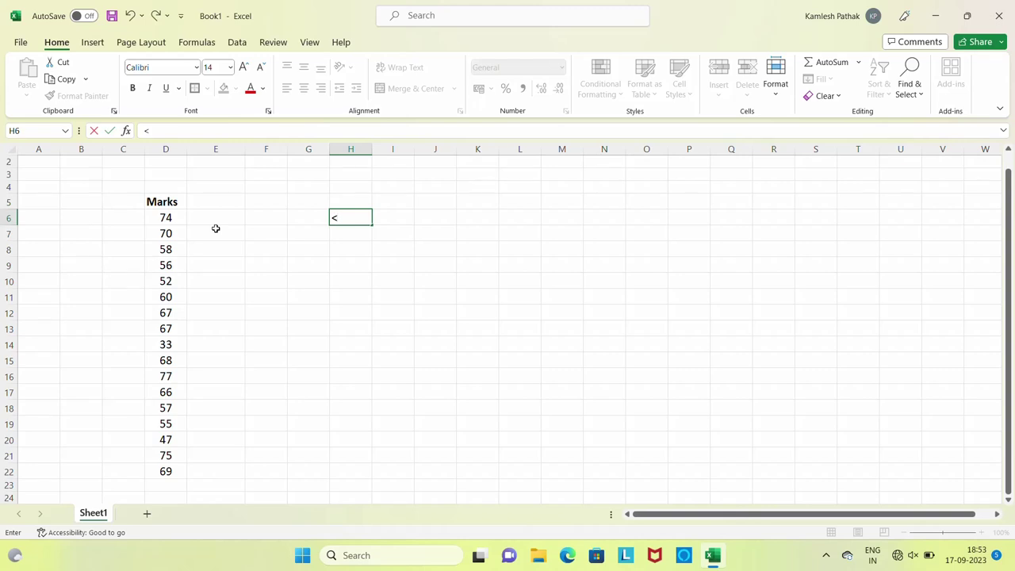
type("45")
key("Return")
key("Up")
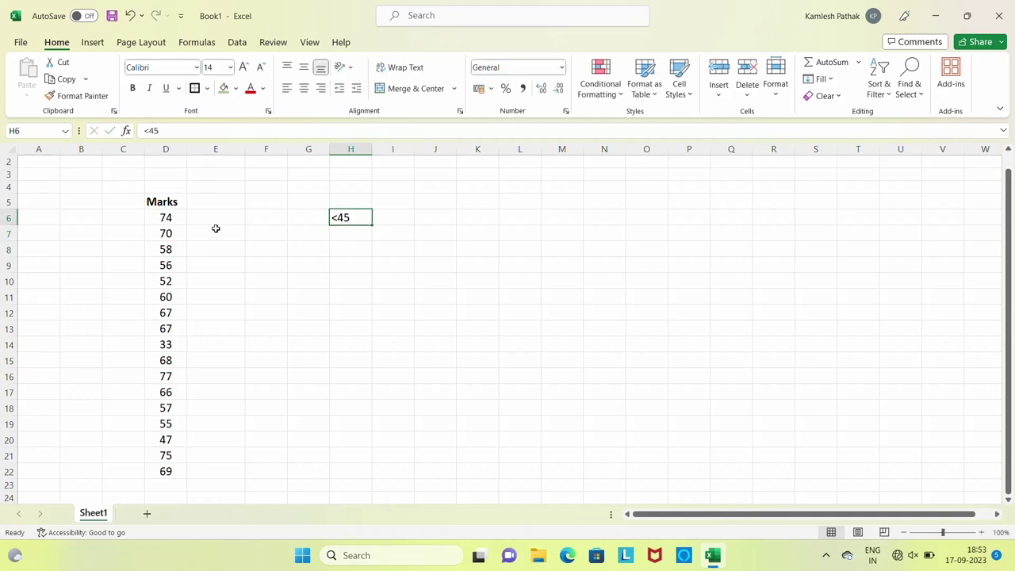
key("Right")
type("C")
key("Return")
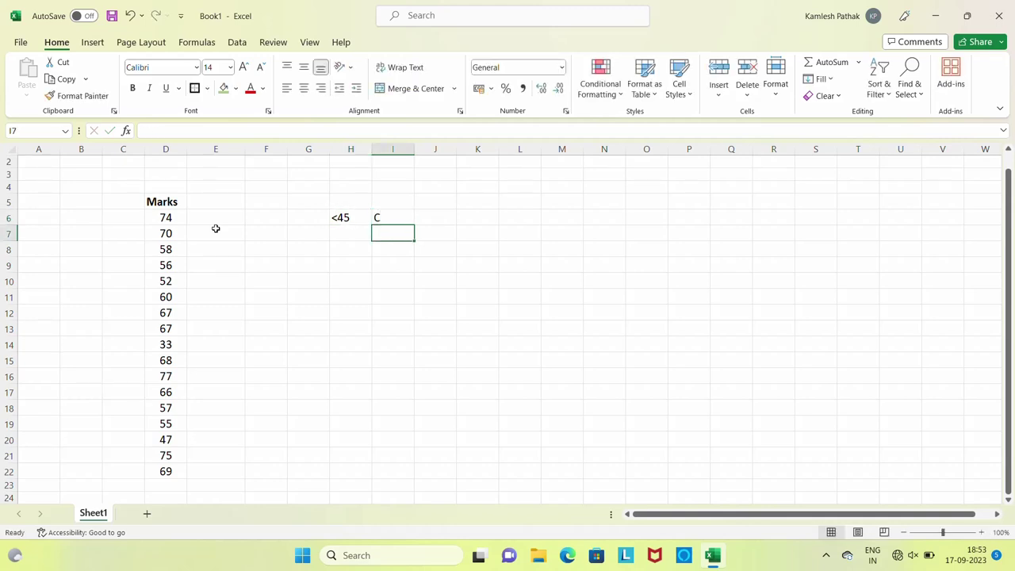
Add the bands 45>=60 with grade B and 60> with grade A in rows 7–8
key("Left")
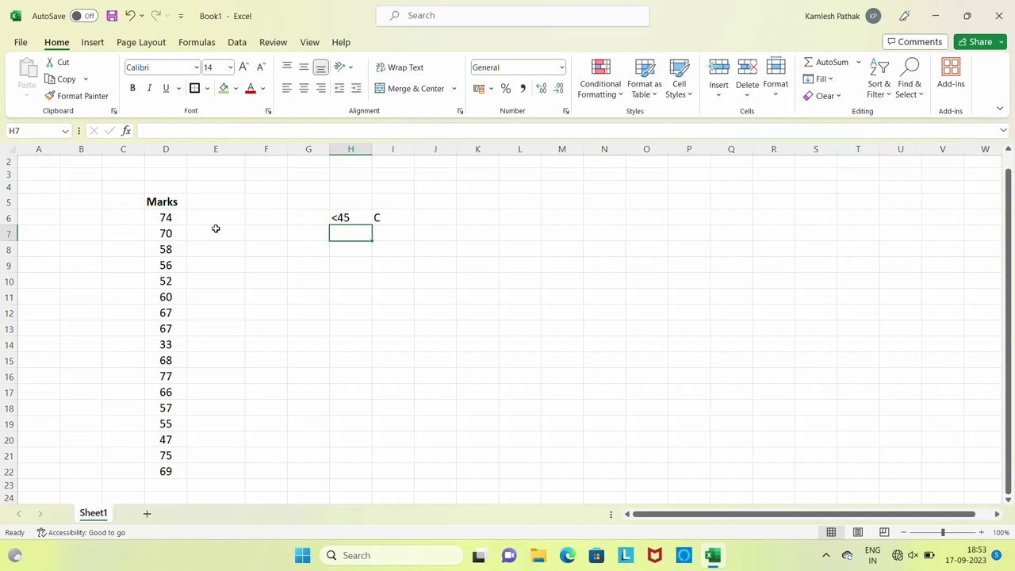
type("45")
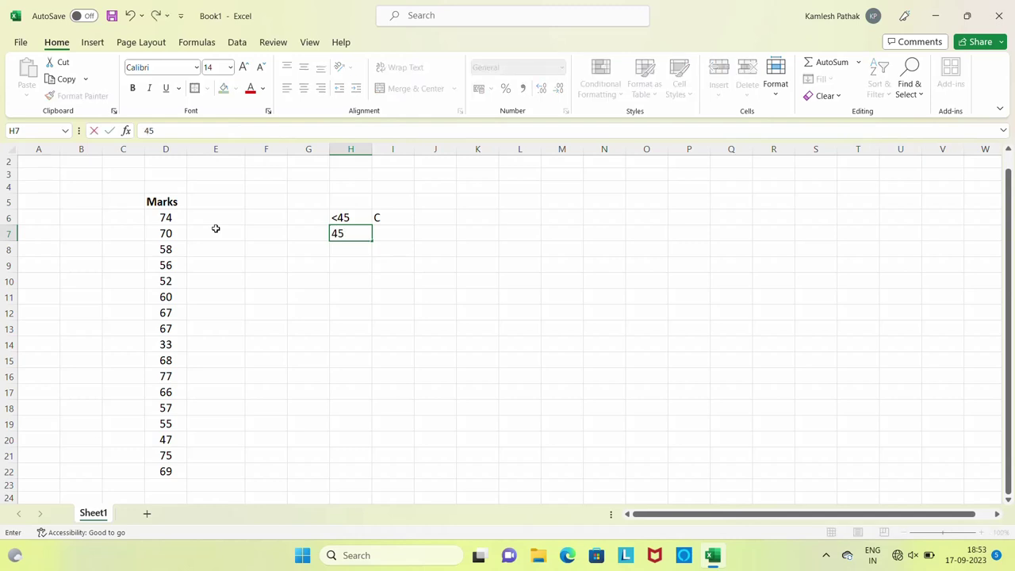
type(">=")
type("6")
type("0")
key("Tab")
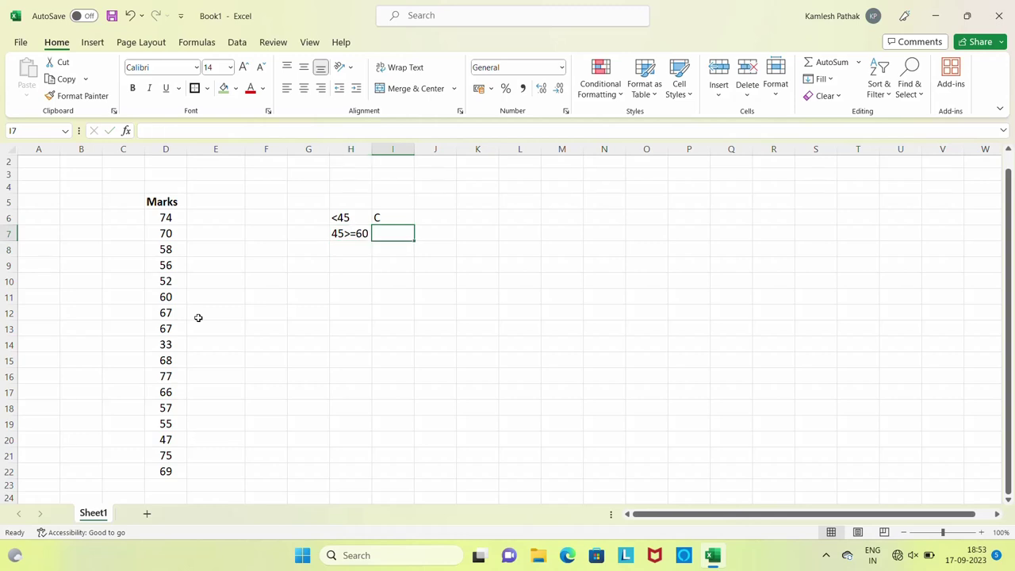
type("B")
key("Return")
key("Left")
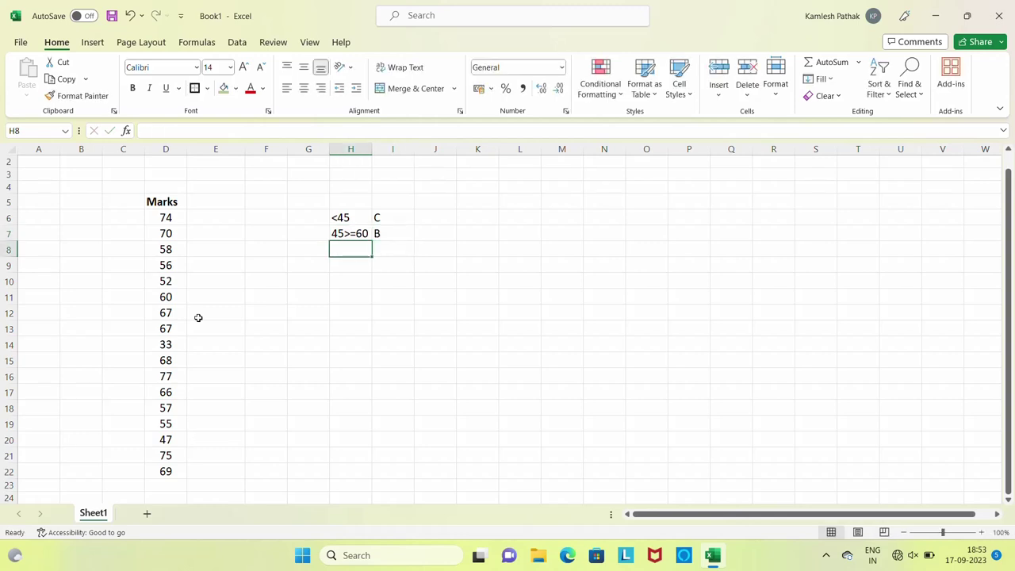
type("60")
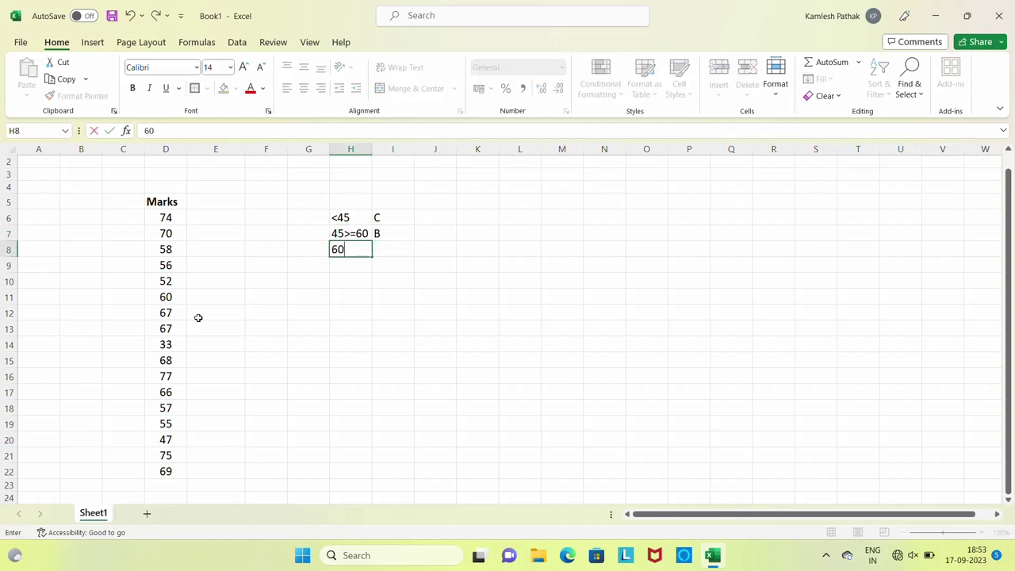
type(">")
key("Return")
key("Up")
key("Right")
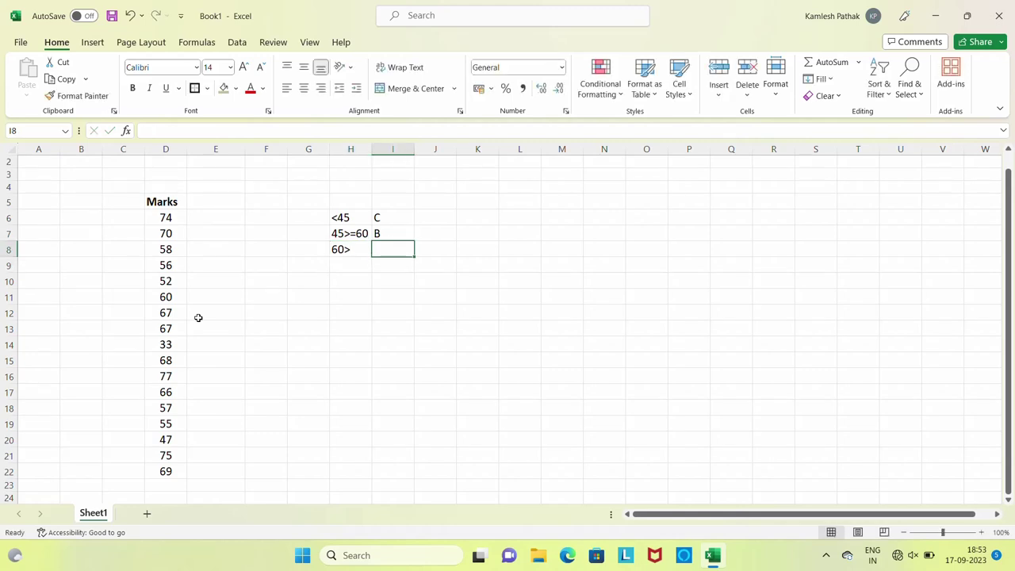
type("A")
key("Return")
Review the grade key entries in H6:I8, then move to cell E6 beside the first mark
key("Up")
key("Up")
key("Up")
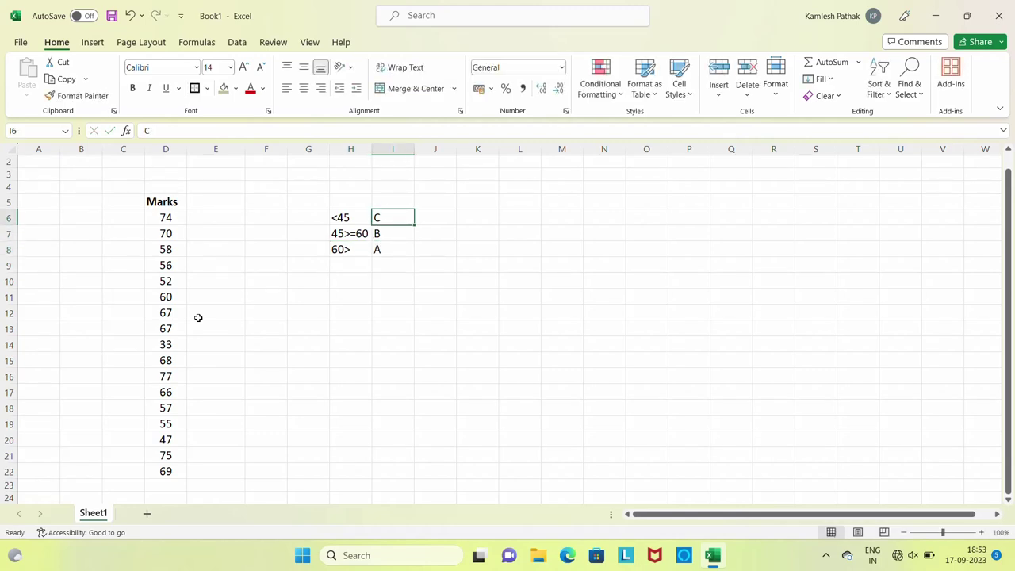
key("Left")
key("Right")
key("Left")
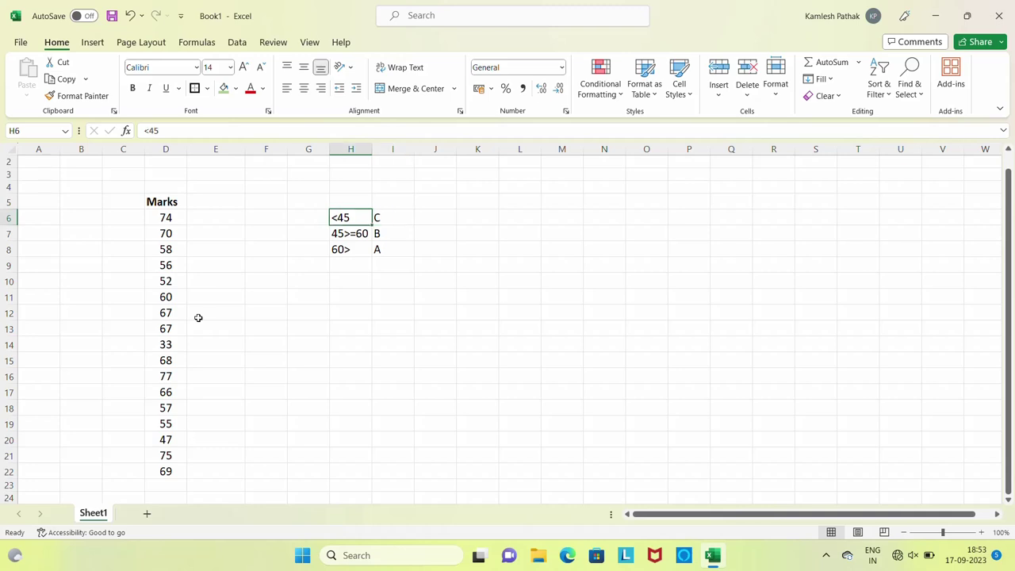
key("Left")
key("Right")
key("Right")
key("Left")
key("Left")
key("Left")
key("Right")
key("Right")
key("Down")
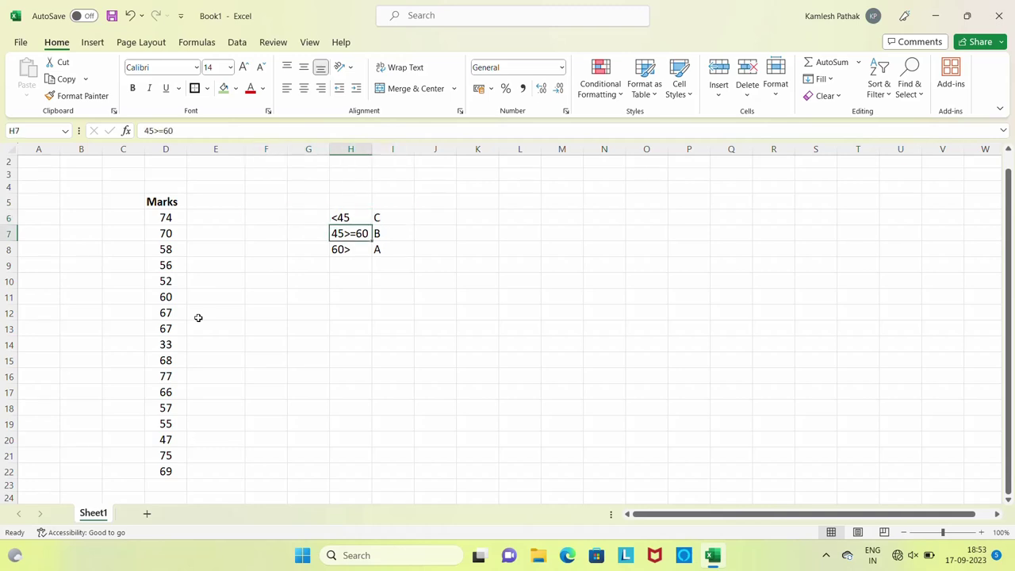
key("Right")
key("Down")
key("Left")
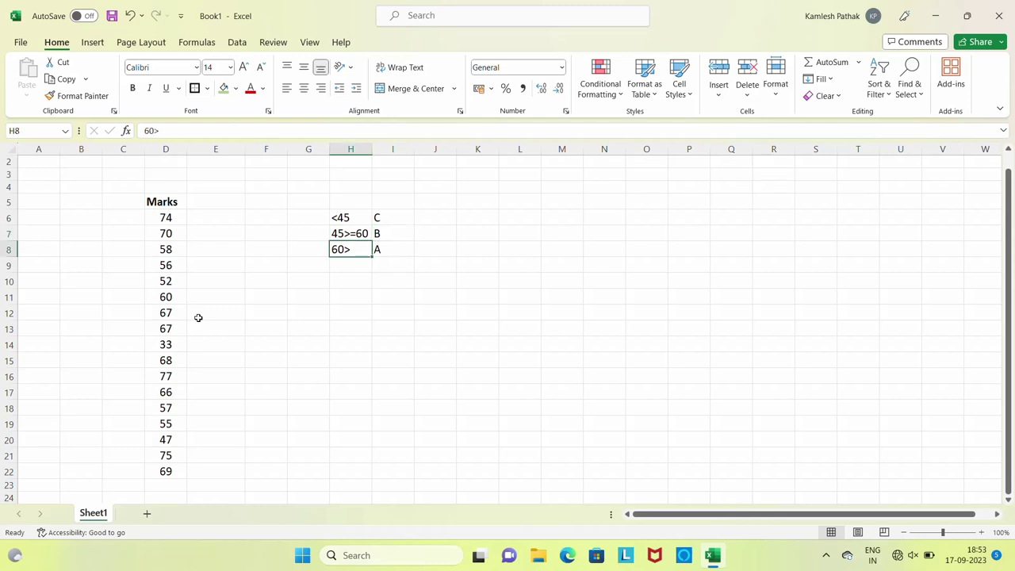
key("Right")
key("Up")
key("Up")
key("Up")
key("Left")
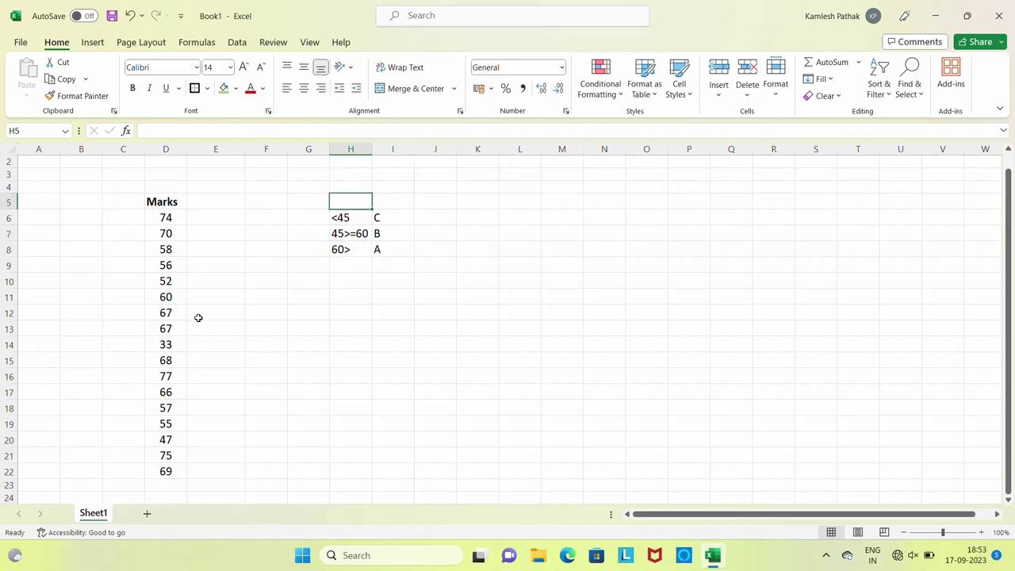
key("Left")
key("Left")
key("Left")
key("Down")
Type =IF(D6<=60,"A",IF(D6<= into E6, removing an accidental L8 reference
type("=")
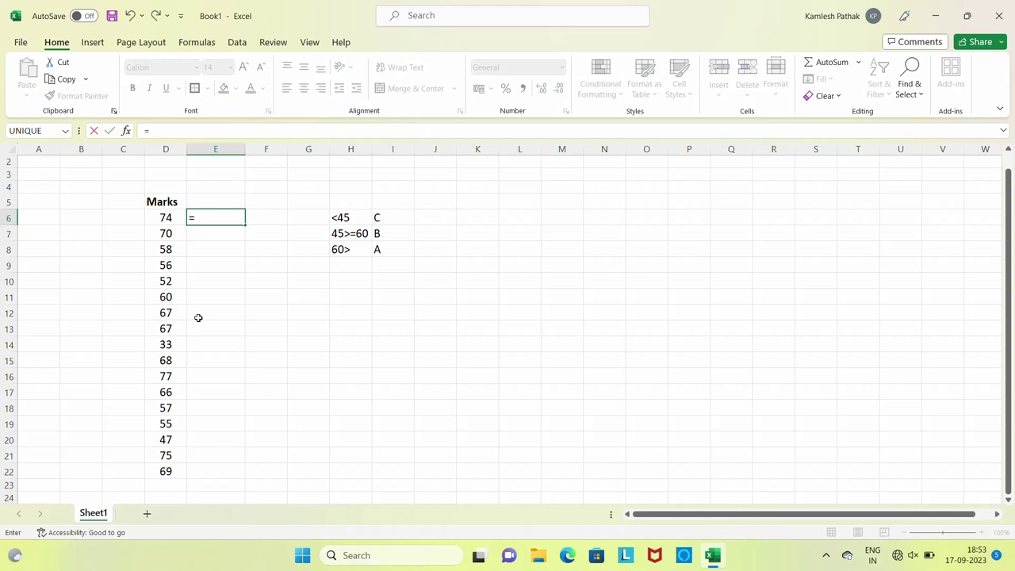
type("if")
key("Tab")
key("Left")
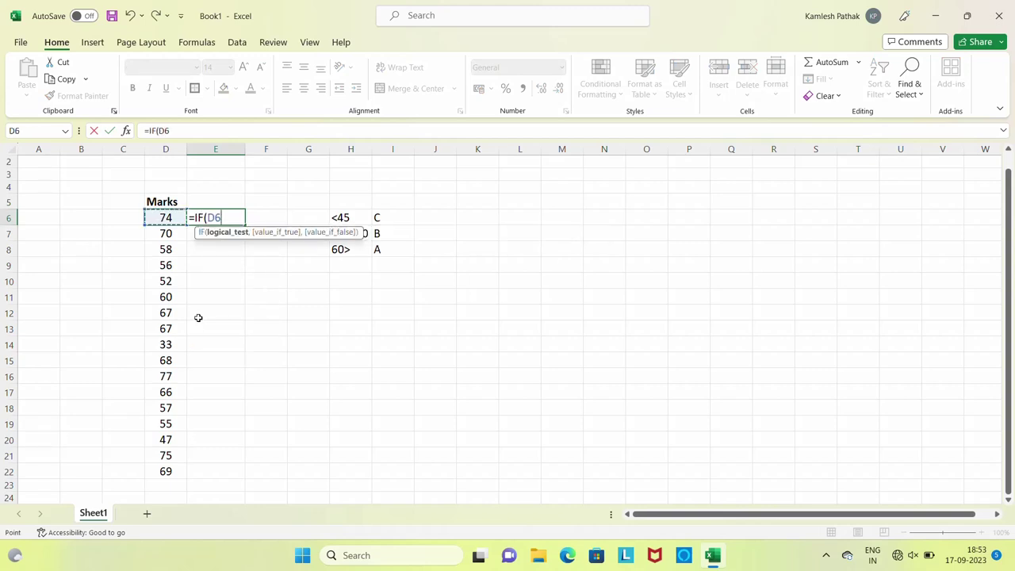
type("<")
type("=")
type("60,")
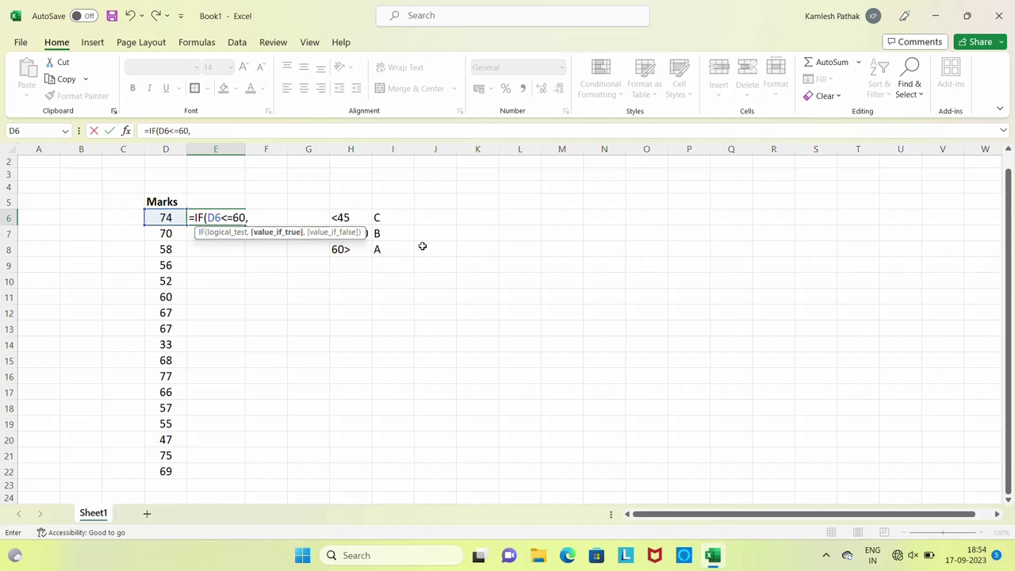
type("\"")
type("A\",")
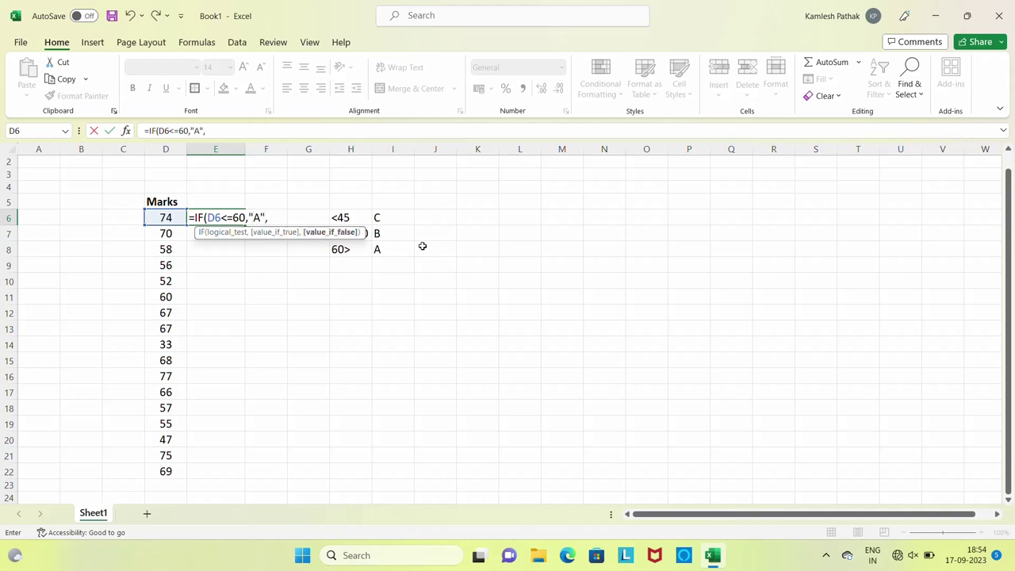
type("if")
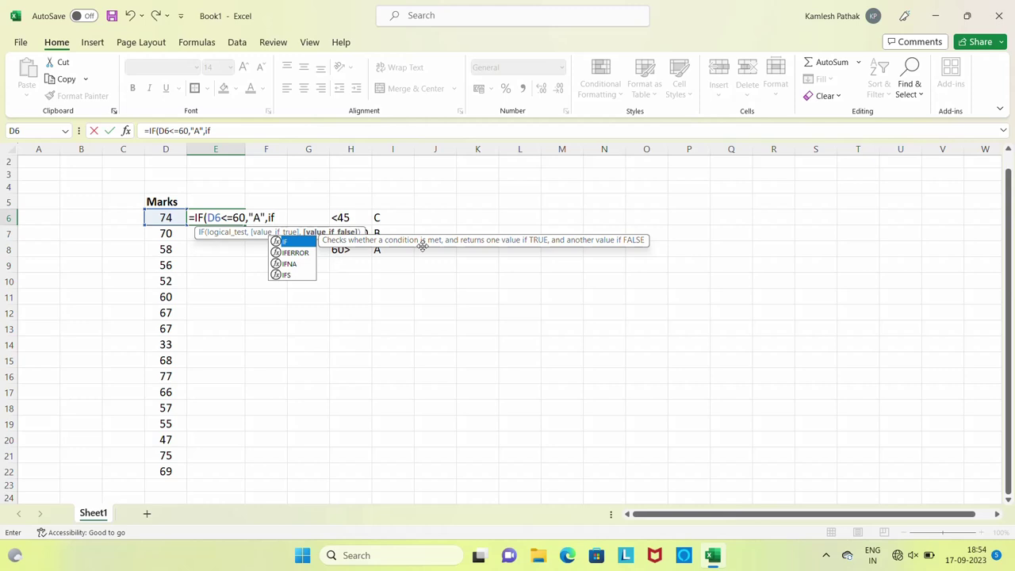
key("Tab")
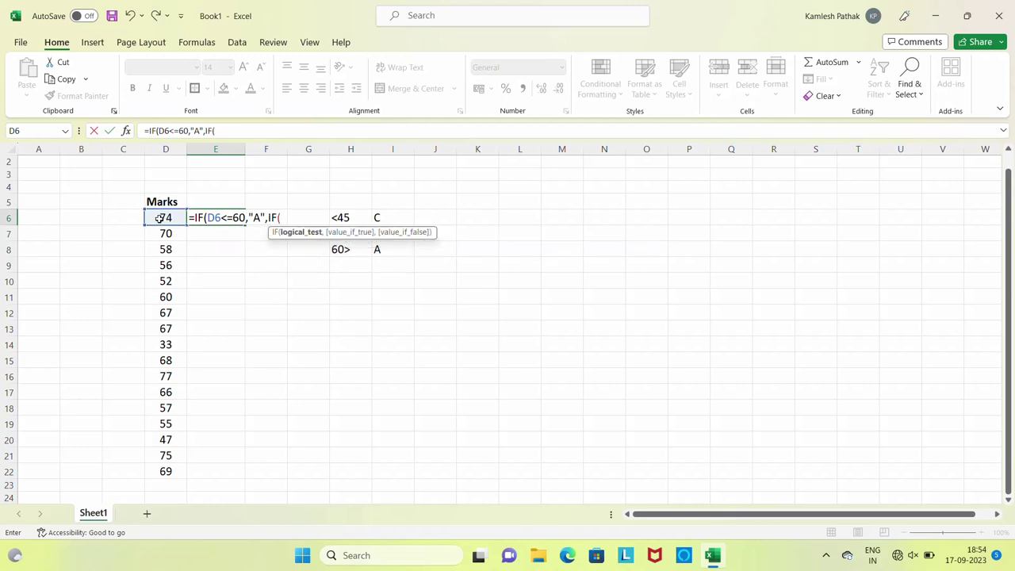
left_click(161, 218)
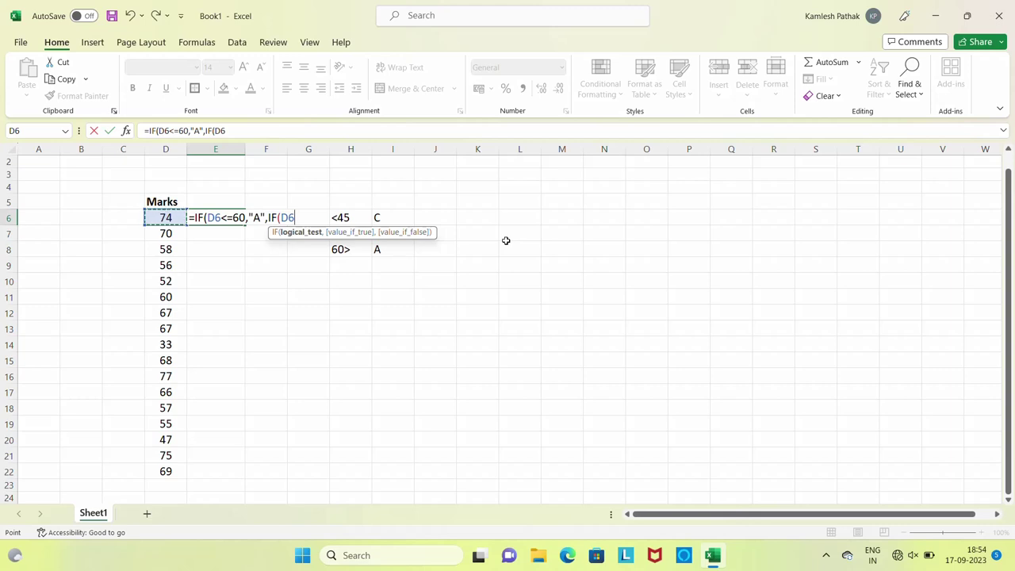
type("<=")
left_click(510, 248)
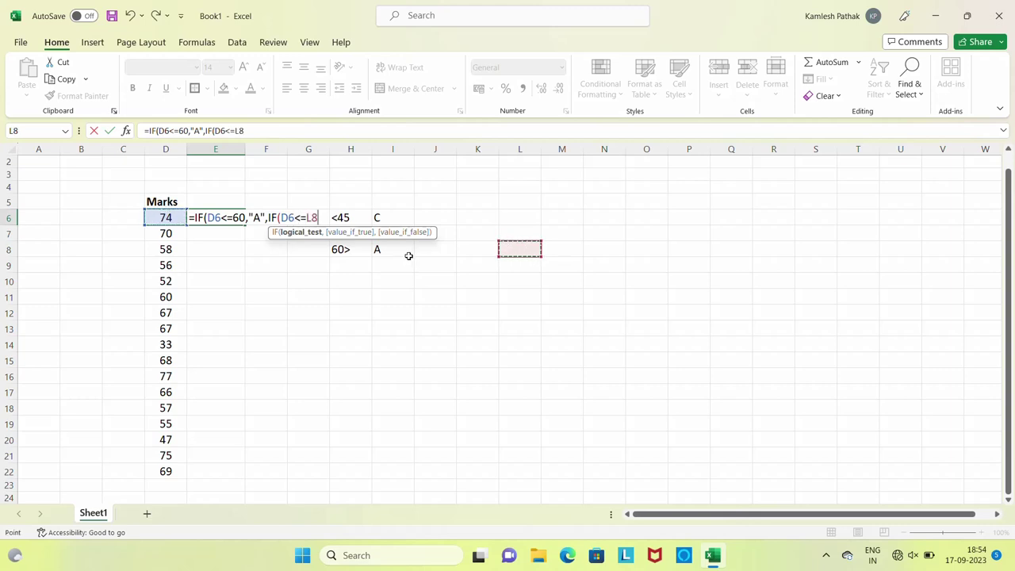
key("BackSpace")
key("BackSpace")
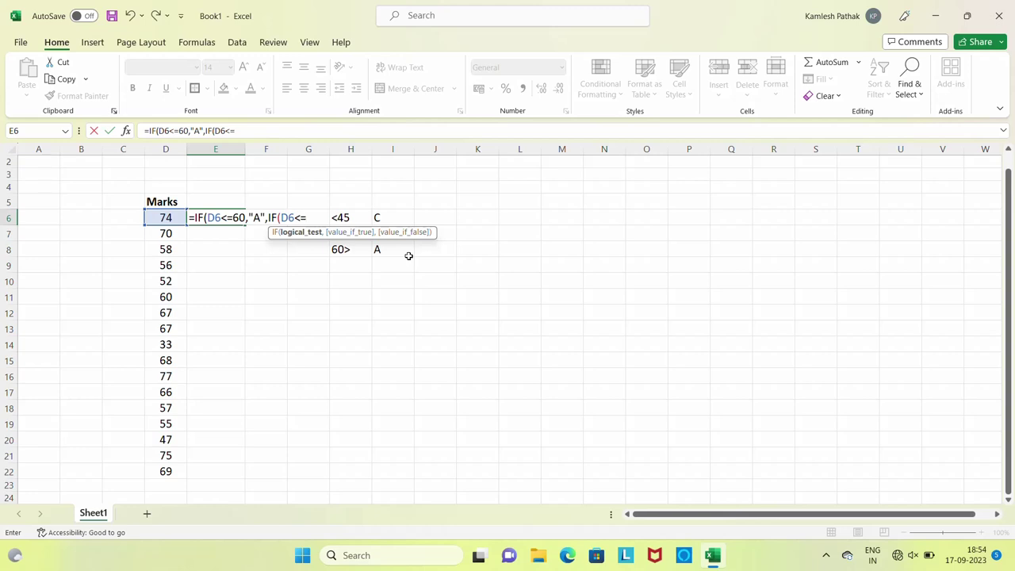
Erase the draft "B" grade formula in E6 and cancel the unfinished entry
type("50")
type(",\"B")
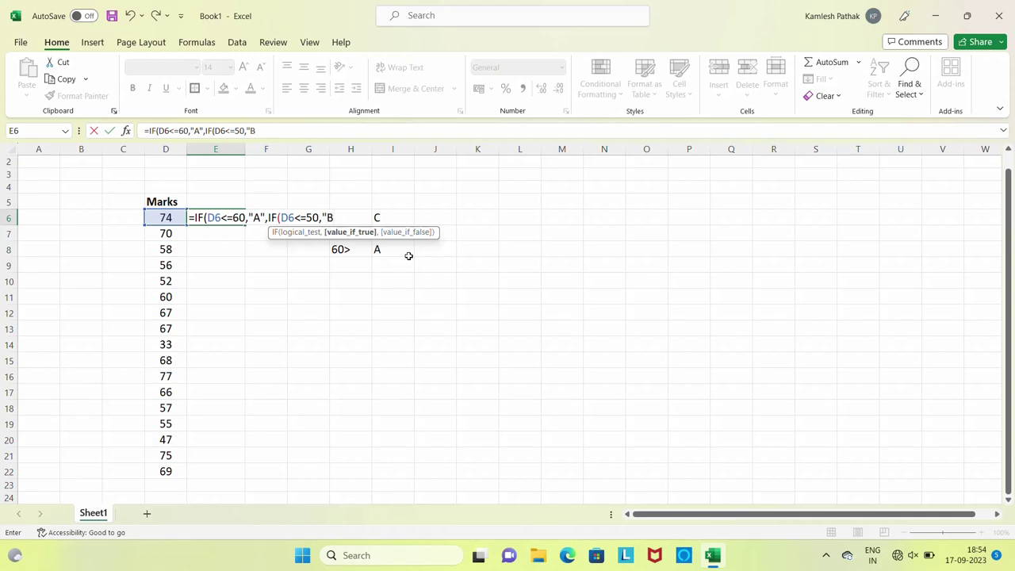
type("\",")
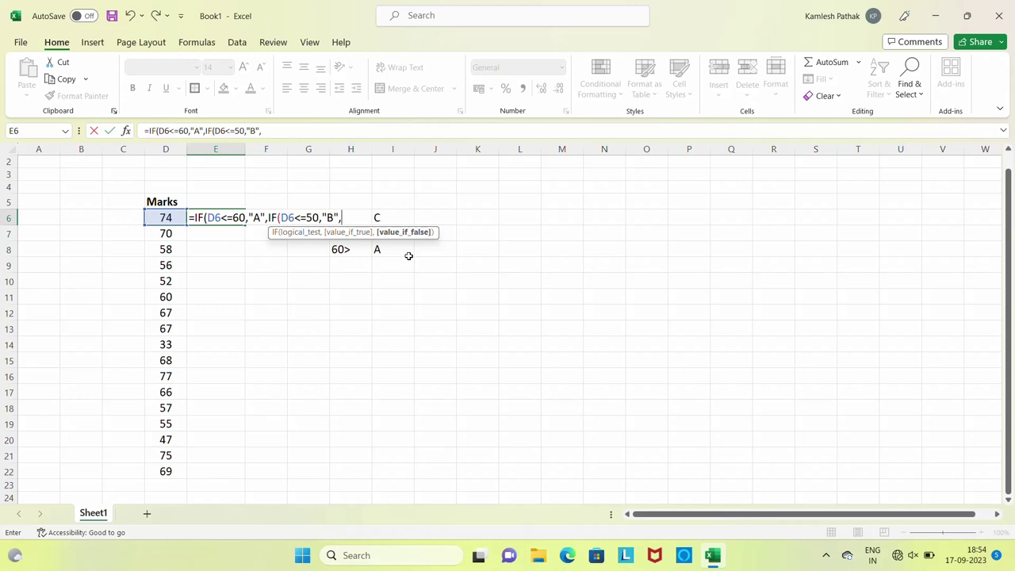
key("BackSpace")
key("BackSpace")
key("BackSpace")
key("BackSpace")
key("BackSpace")
key("BackSpace")
key("BackSpace")
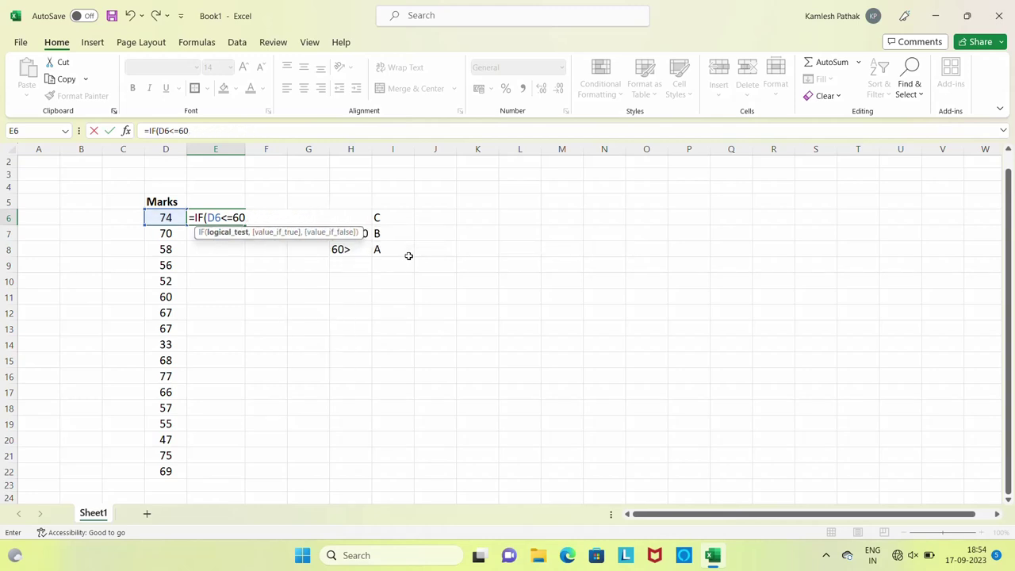
key("BackSpace")
key("BackSpace")
key("BackSpace")
key("Escape")
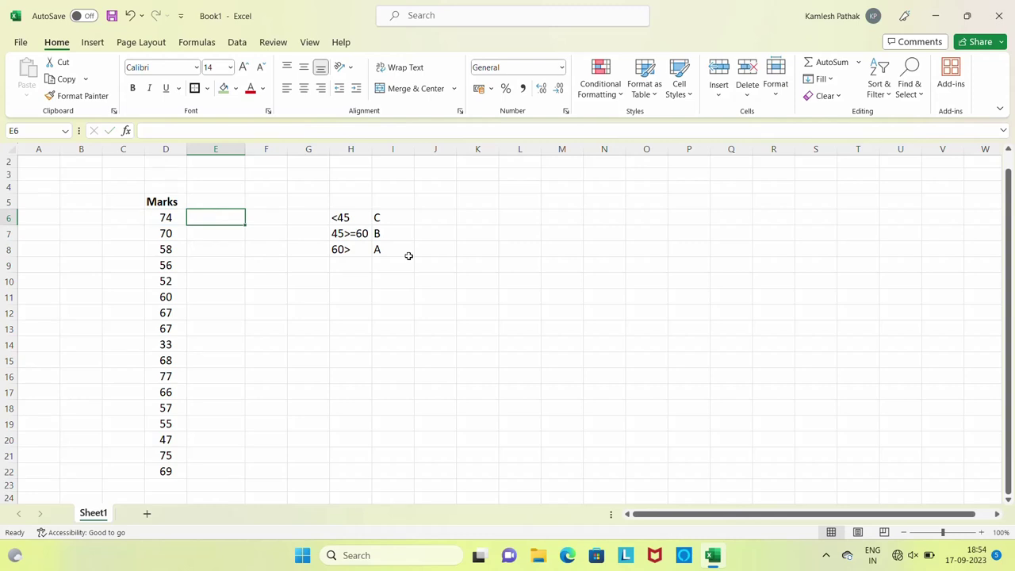
Enter =IF(D6<=45,"C",IF(D6<=60,"B","A")) in E6, accepting Excel's suggested correction
type("=")
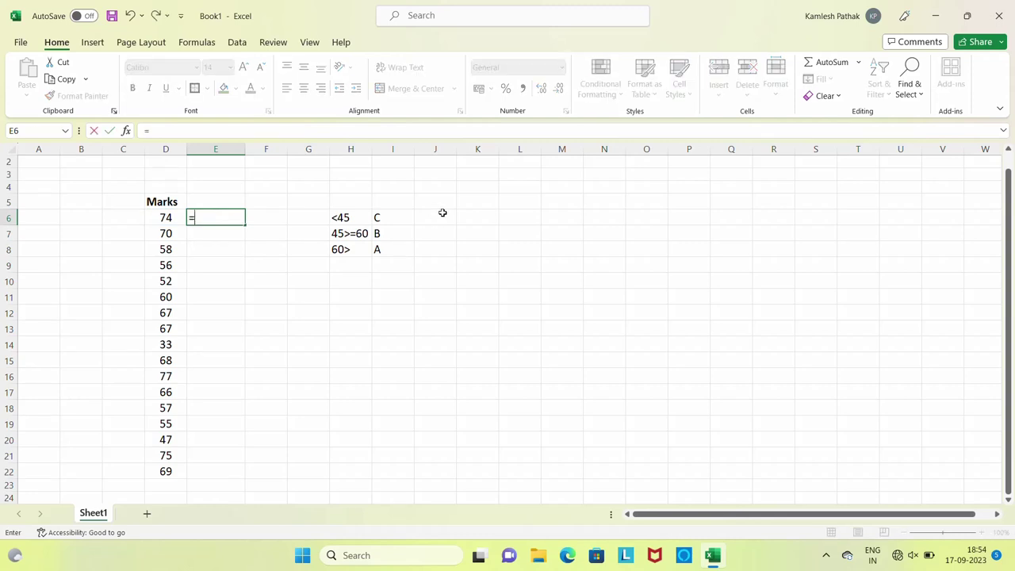
type("IF(")
key("Left")
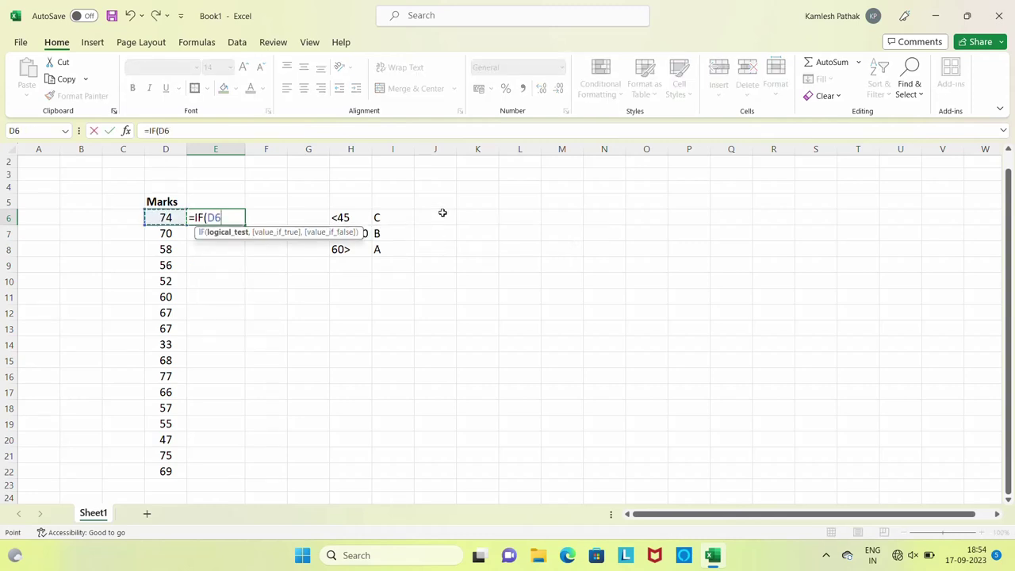
type("<")
type("=45")
type(",")
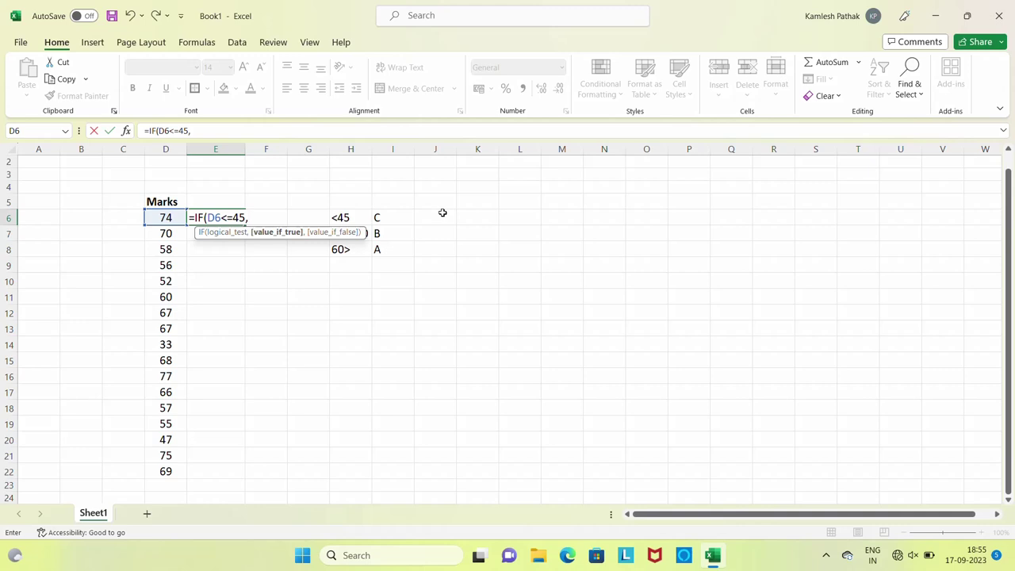
type("\"C")
type("\",")
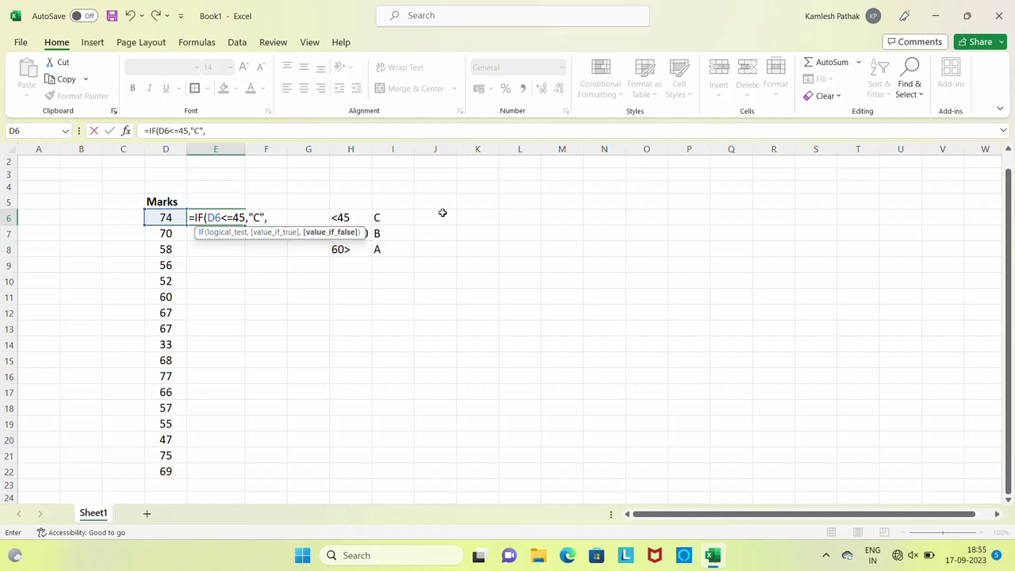
type("IF(")
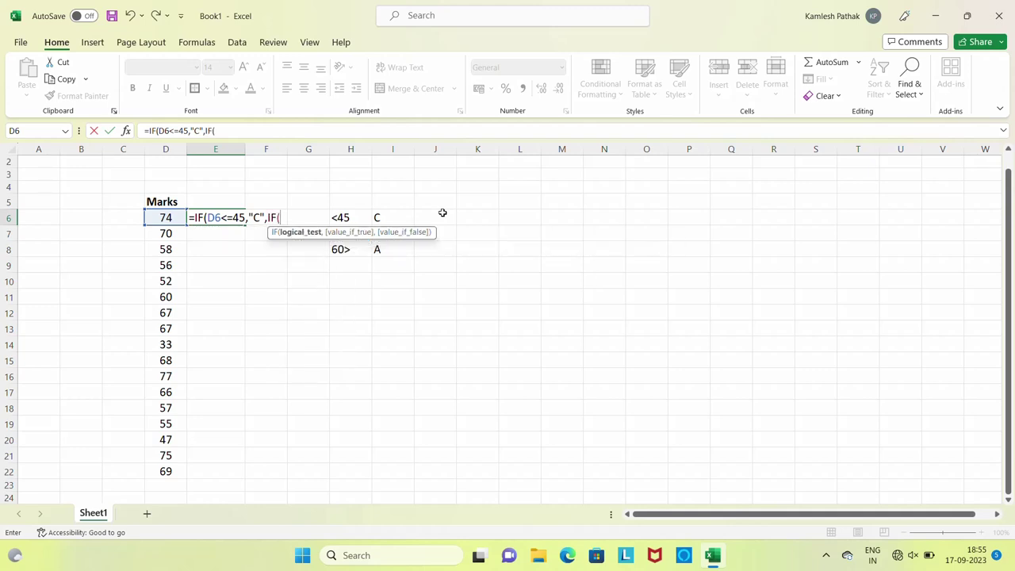
key("Left")
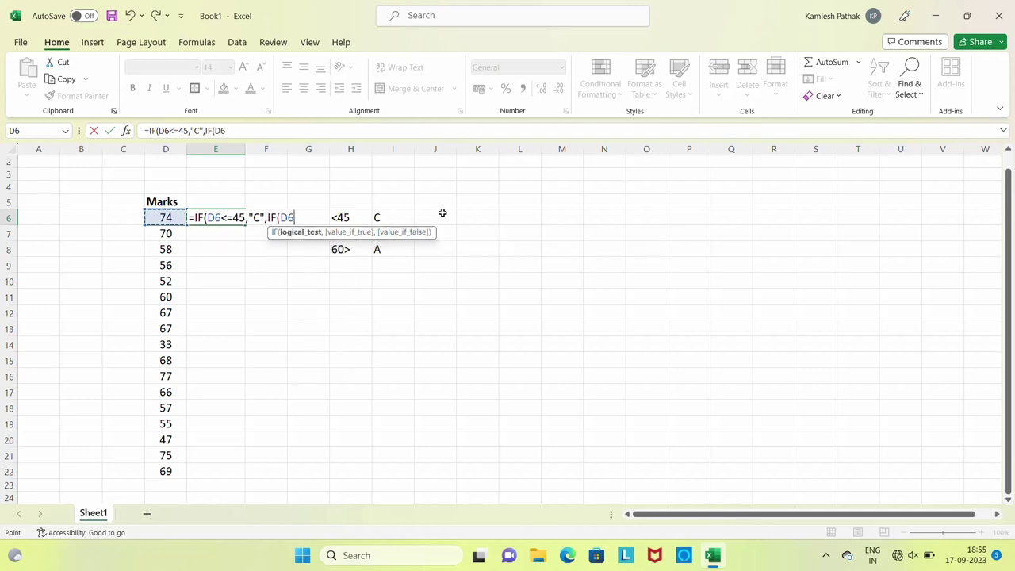
type("<")
type("=6")
type("0,")
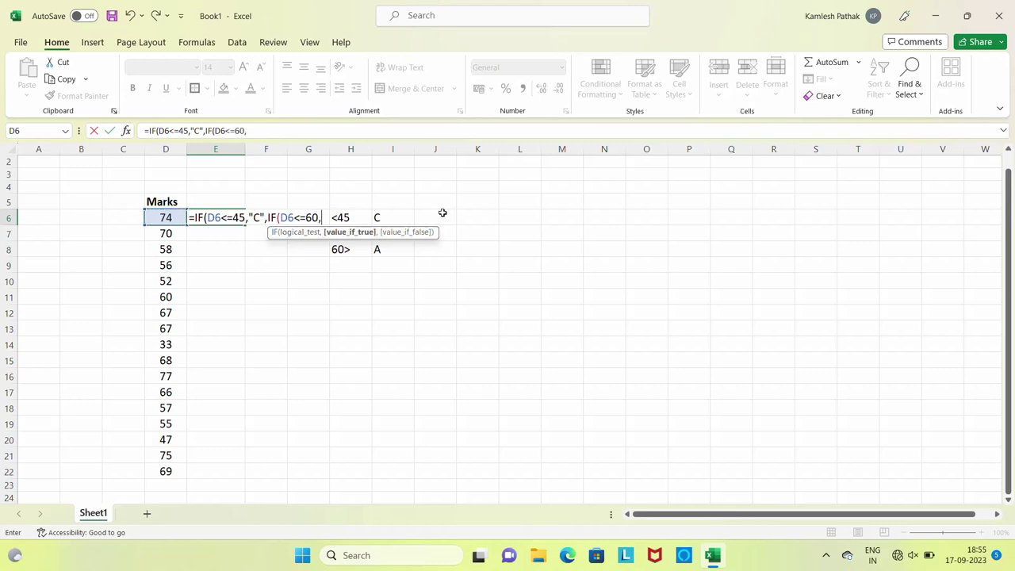
type("\"B\"")
type(",\"")
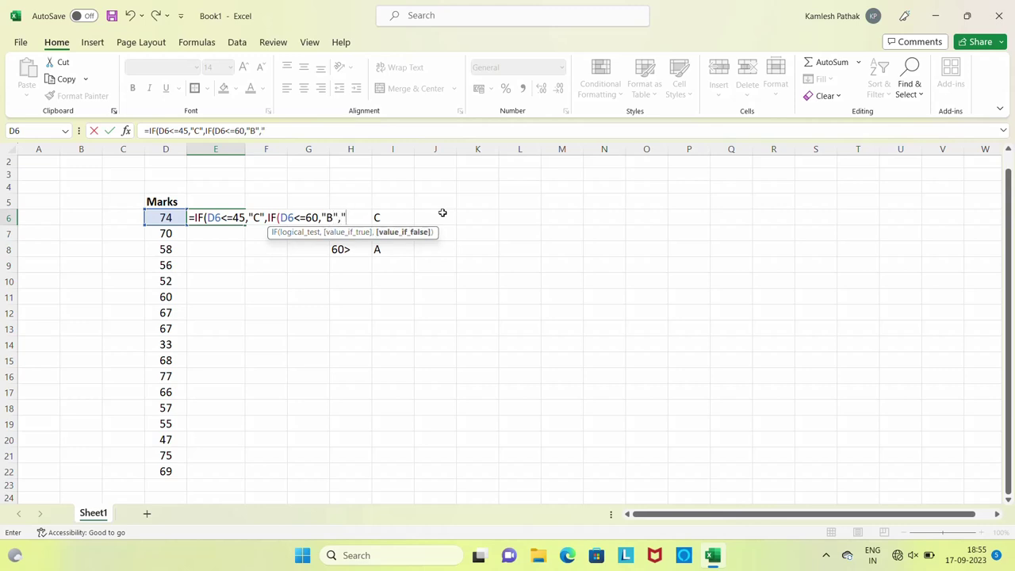
type("A")
type("\")")
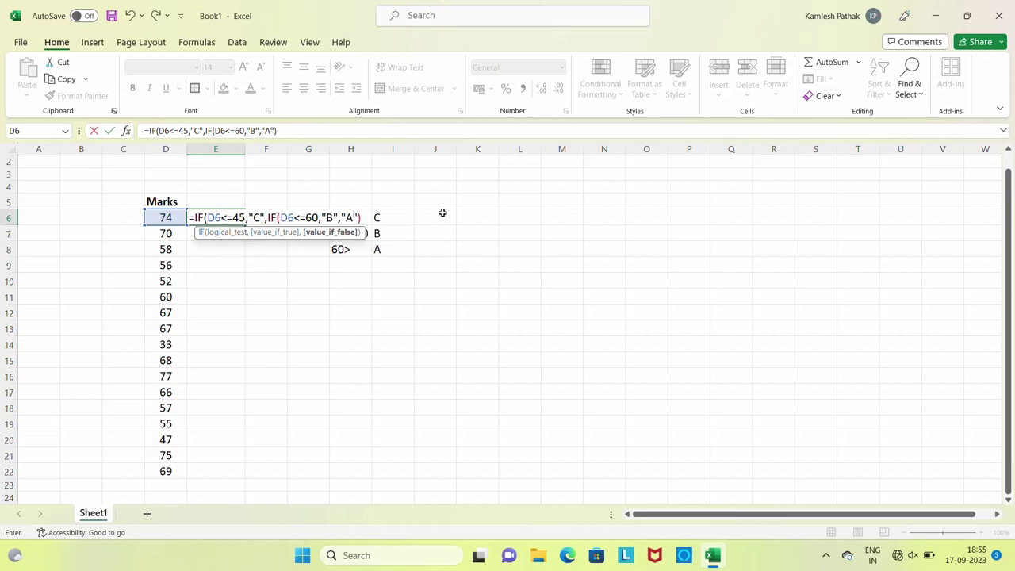
type(")")
key("Return")
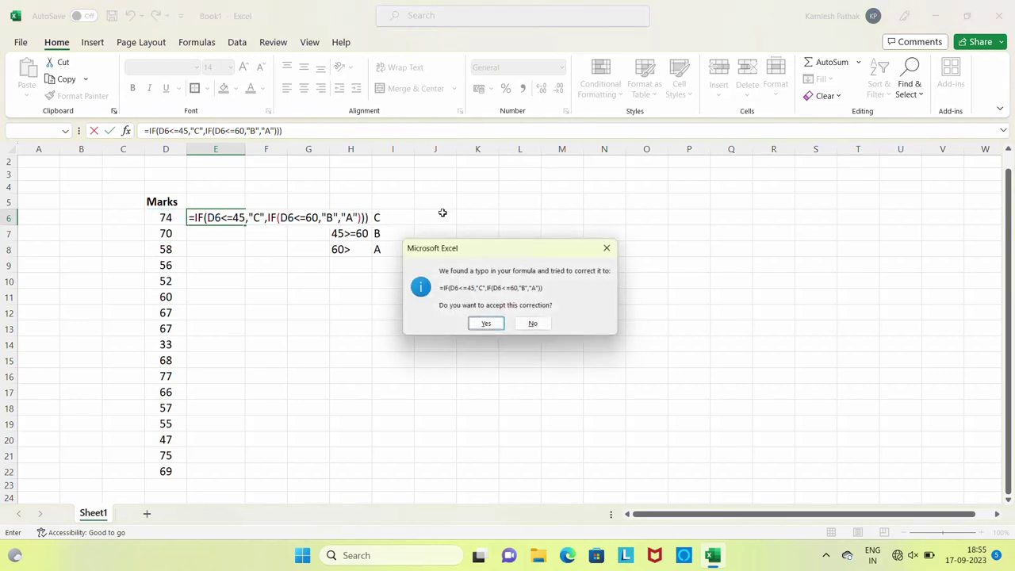
key("Return")
Copy the grade formula from E6
key("Up")
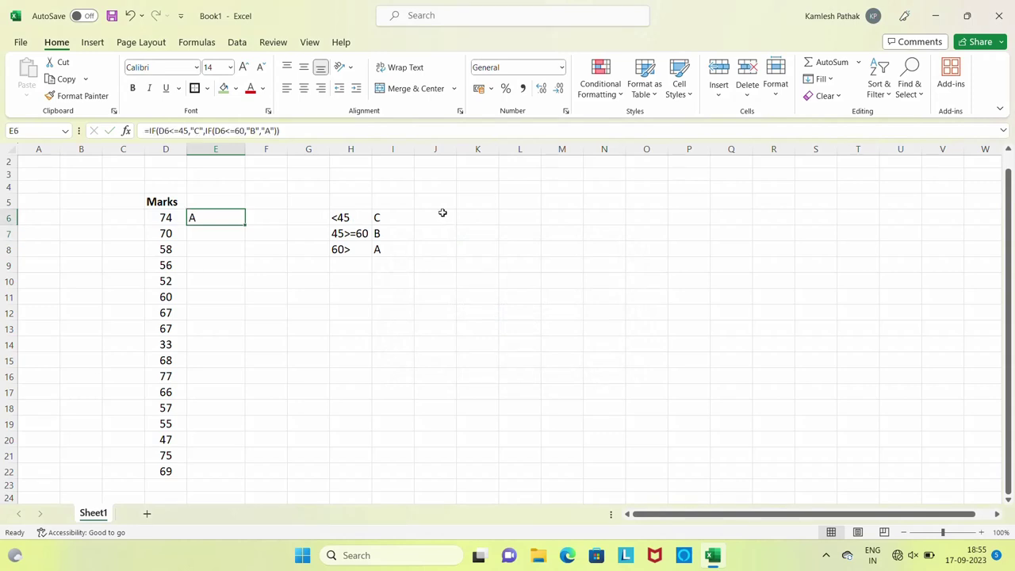
key("ctrl+c")
key("Left")
Paste the grade formula into E6:E22 so every mark gets a grade
key("ctrl+Down")
key("Right")
key("ctrl+shift+Up")
key("ctrl+v")
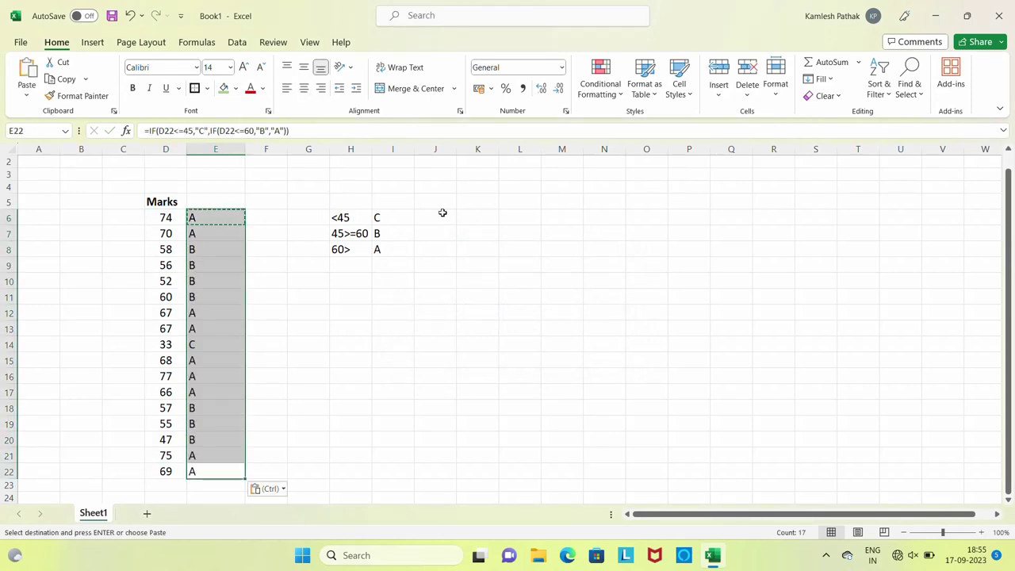
key("Escape")
Check the filled grades down column E, landing on the C grade for mark 33 in E14
key("Down")
key("Down")
key("Down")
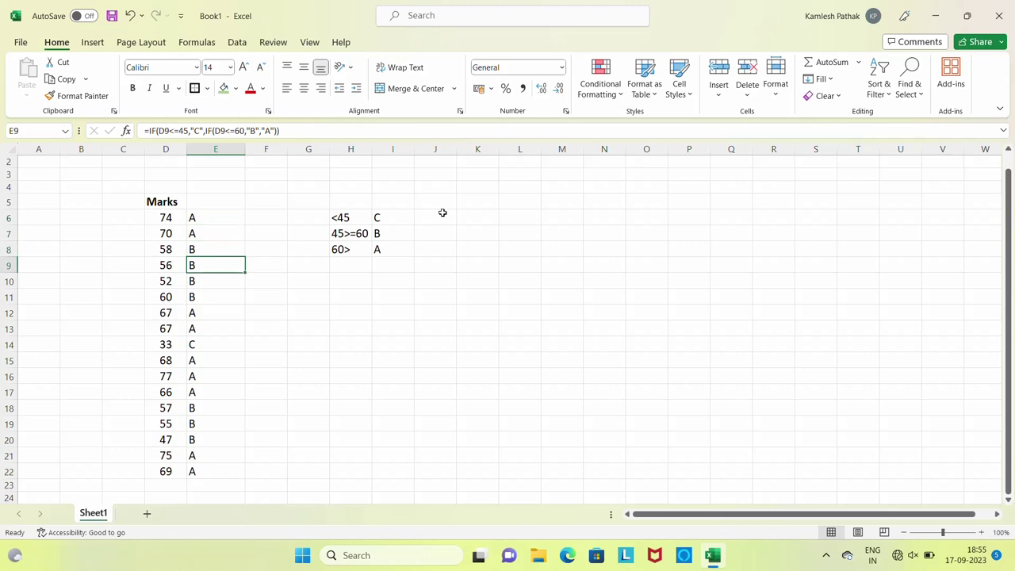
key("Down")
key("Up")
key("Up")
key("Up")
key("Up")
key("Right")
key("Right")
key("Right")
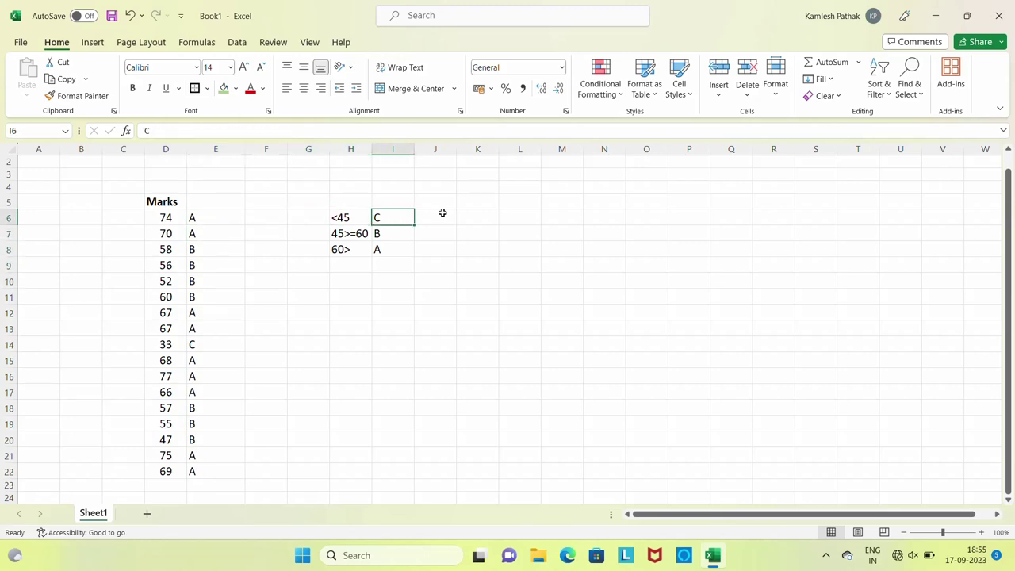
key("Left")
key("Right")
key("Left")
key("Left")
key("Left")
key("Left")
key("Left")
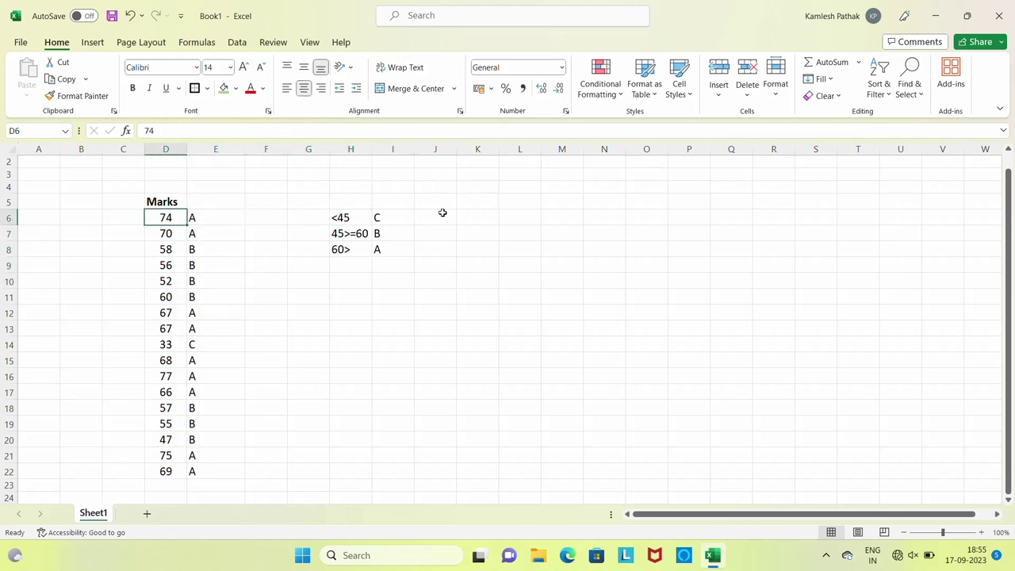
key("Down")
key("Down")
key("Down")
key("Down")
key("Down")
key("Down")
key("Down")
key("Right")
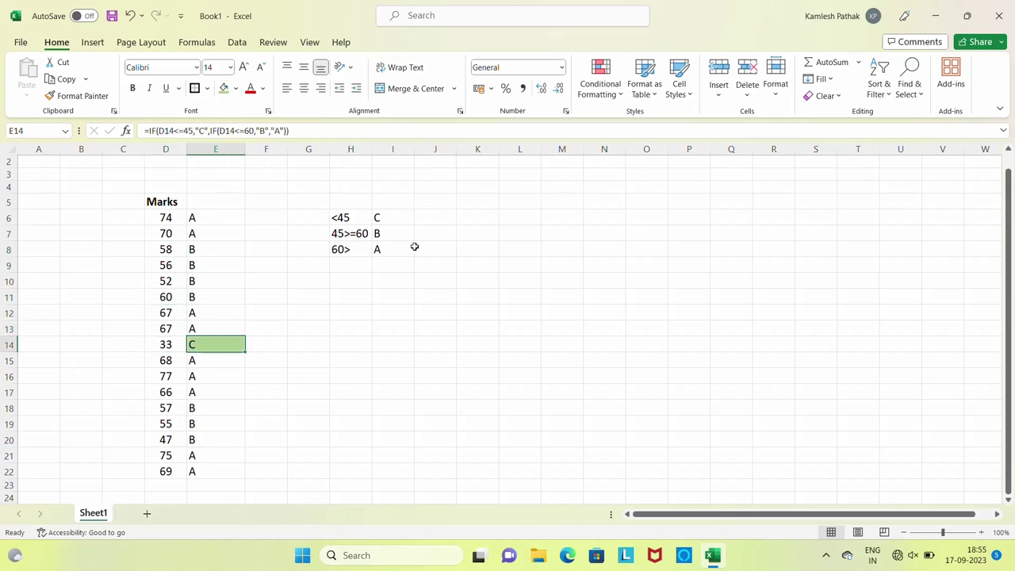
Compare the grades with the lookup table's C and B rows, then return to E6
left_click(394, 220)
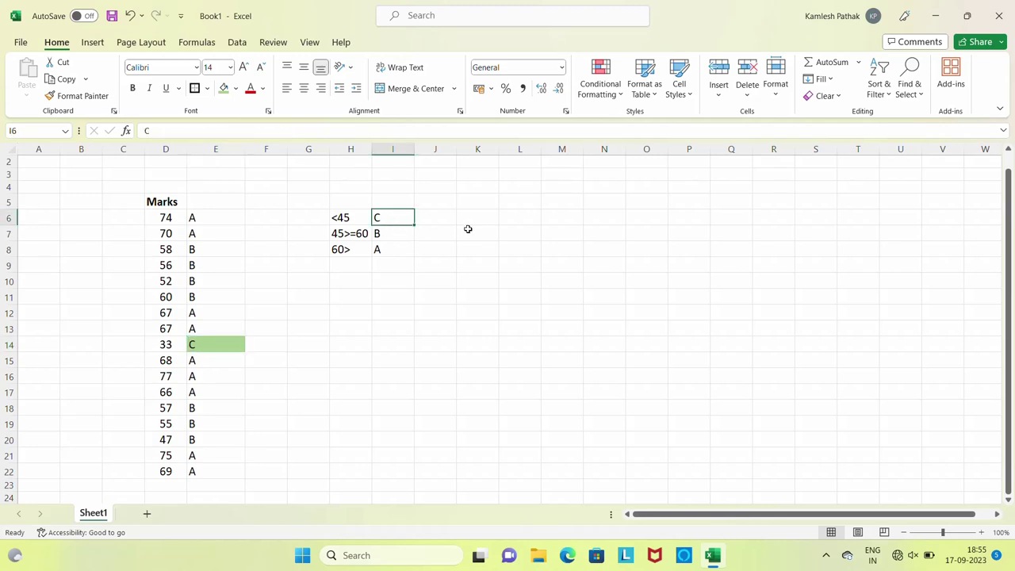
key("Down")
key("Left")
key("Right")
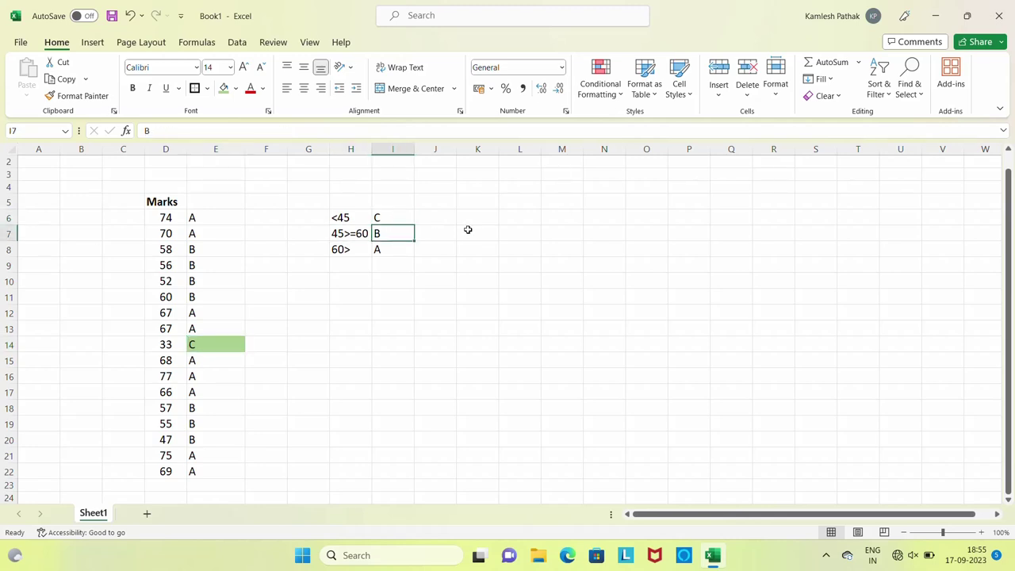
key("Left")
key("Left")
key("Left")
key("Left")
key("Up")
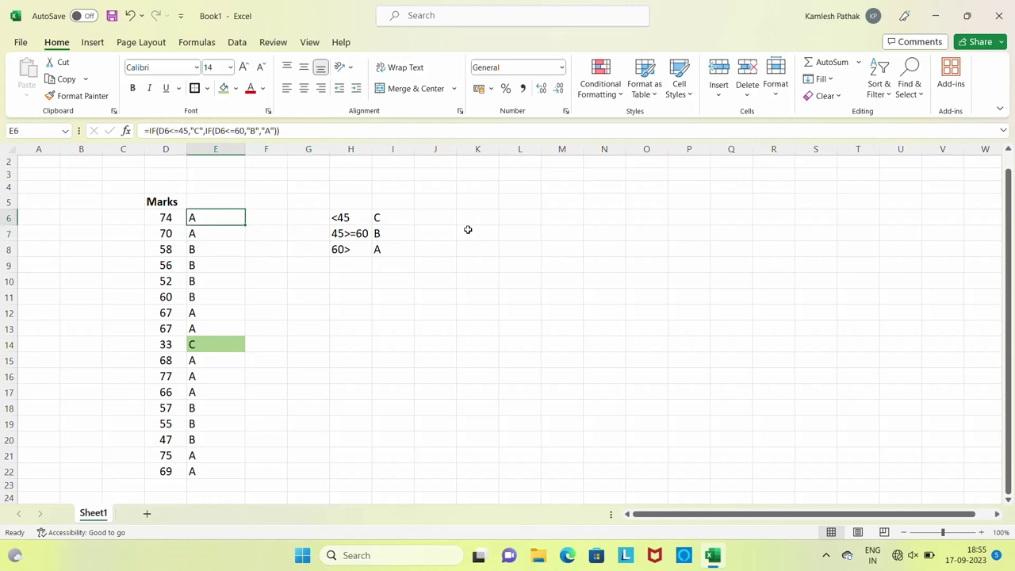
Fill the B grades in E8:E11 and E18:E20 with light gold
key("Down")
key("Down")
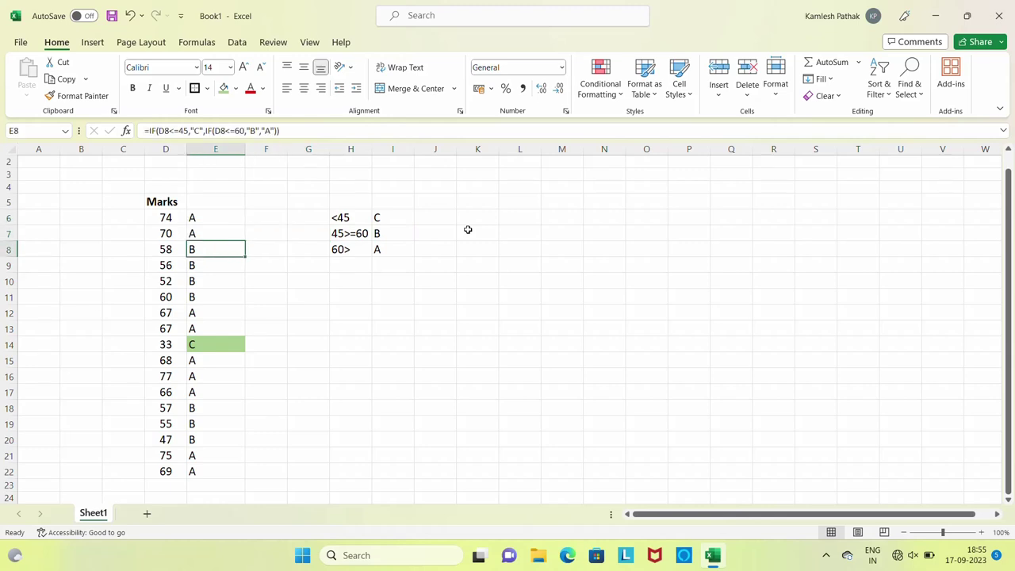
key("shift+Down")
key("shift+Down")
key("shift+Down")
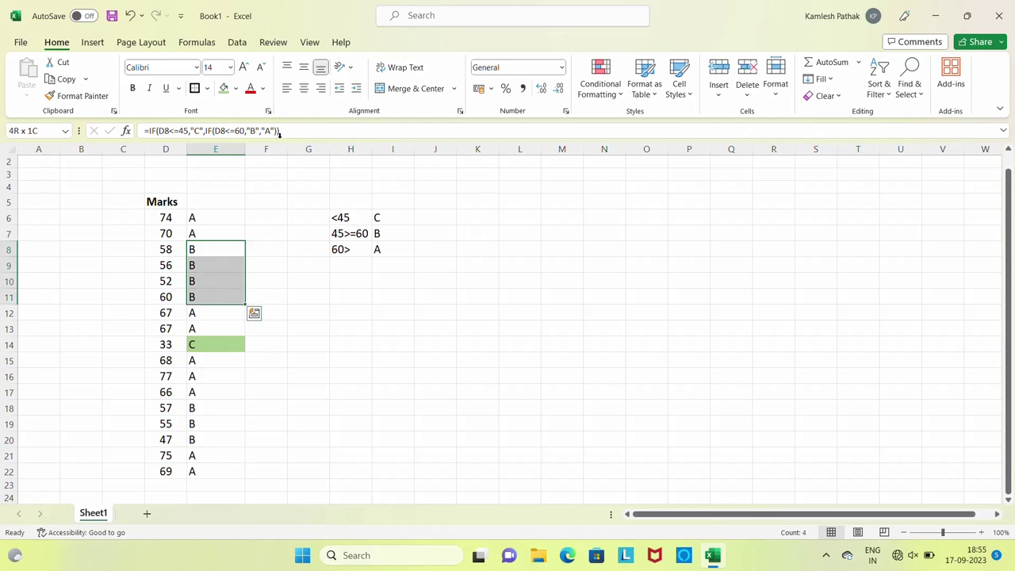
left_click(235, 92)
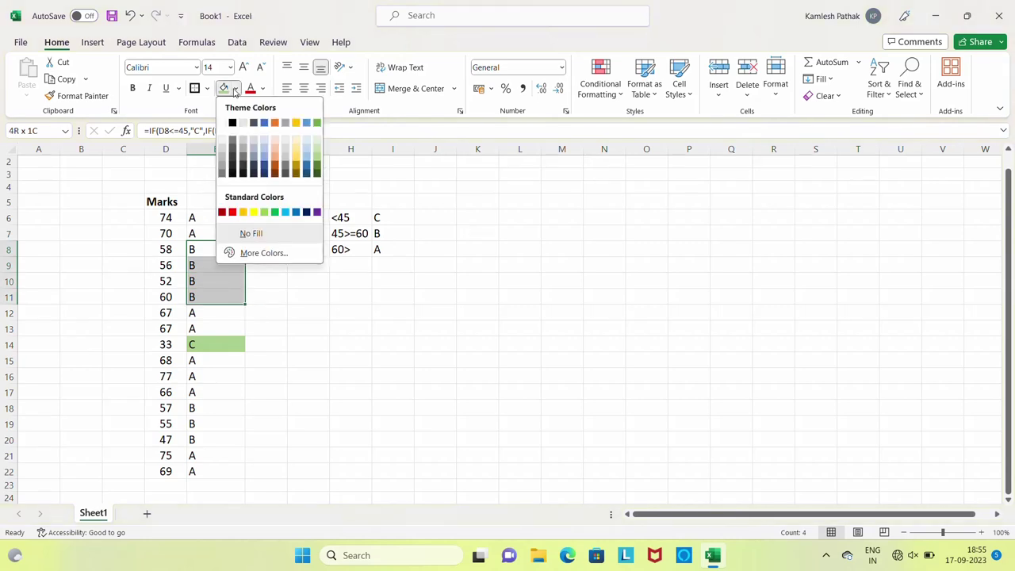
left_click(294, 157)
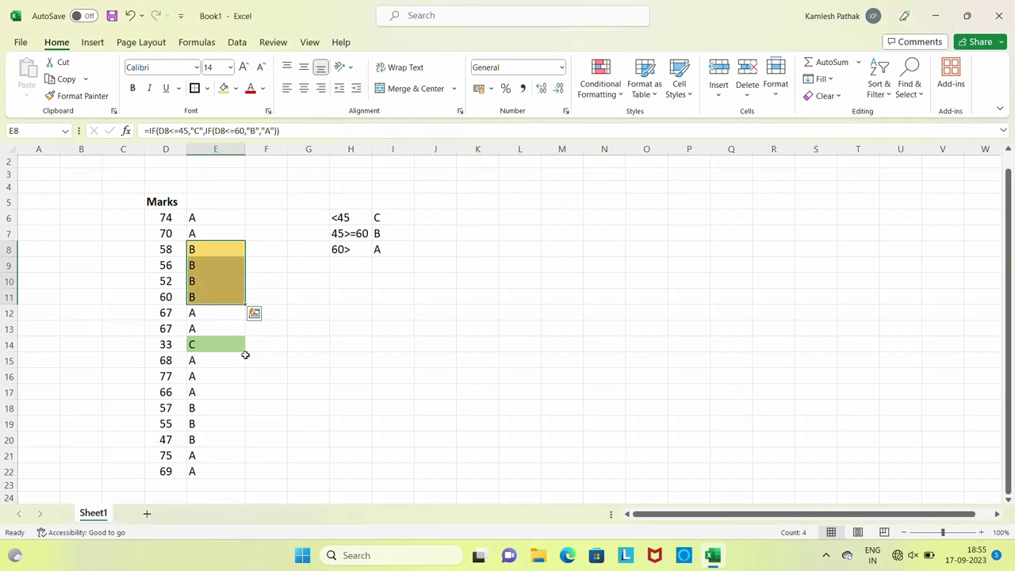
left_click(204, 409)
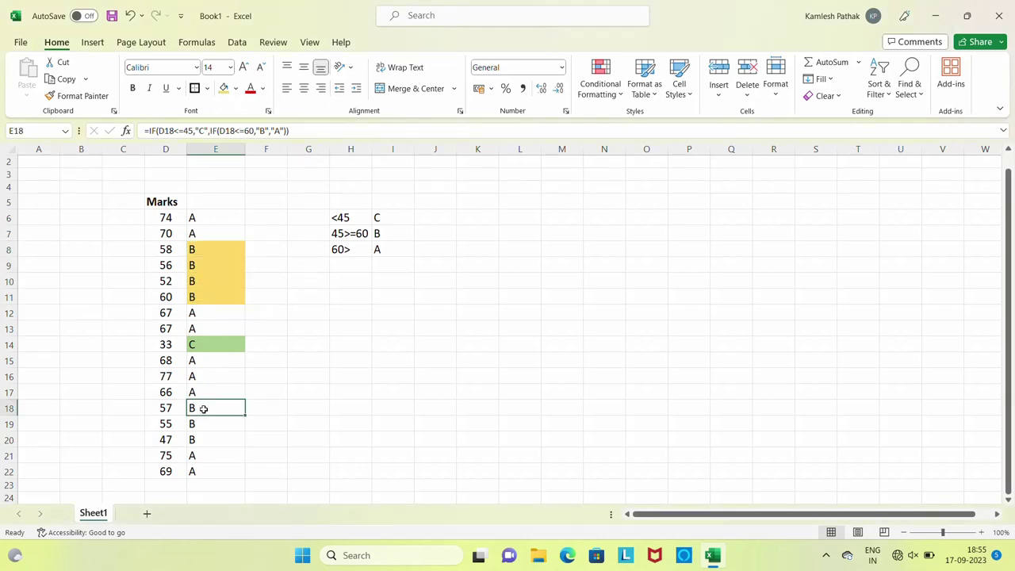
key("shift+Down")
key("shift+Down")
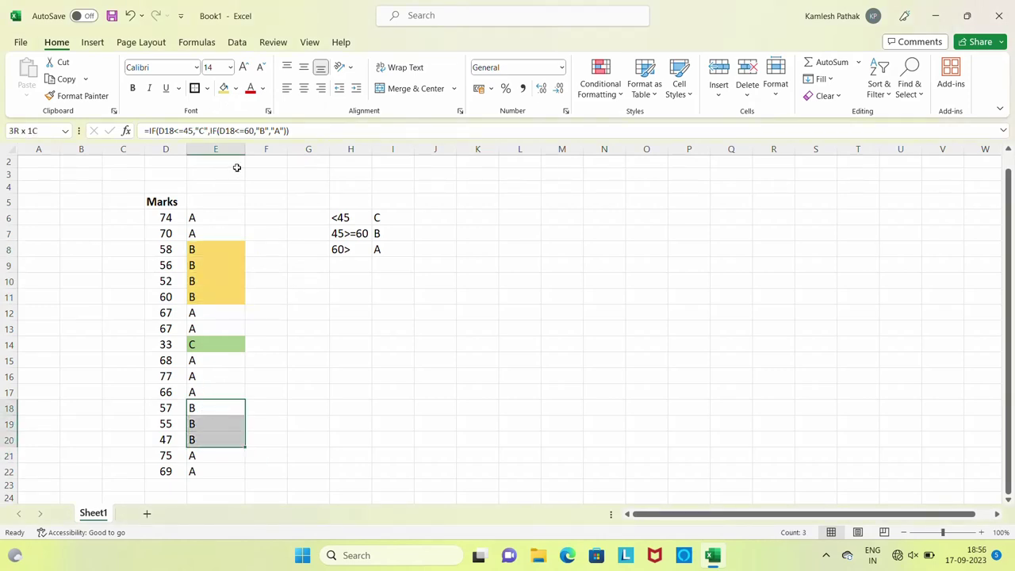
left_click(225, 88)
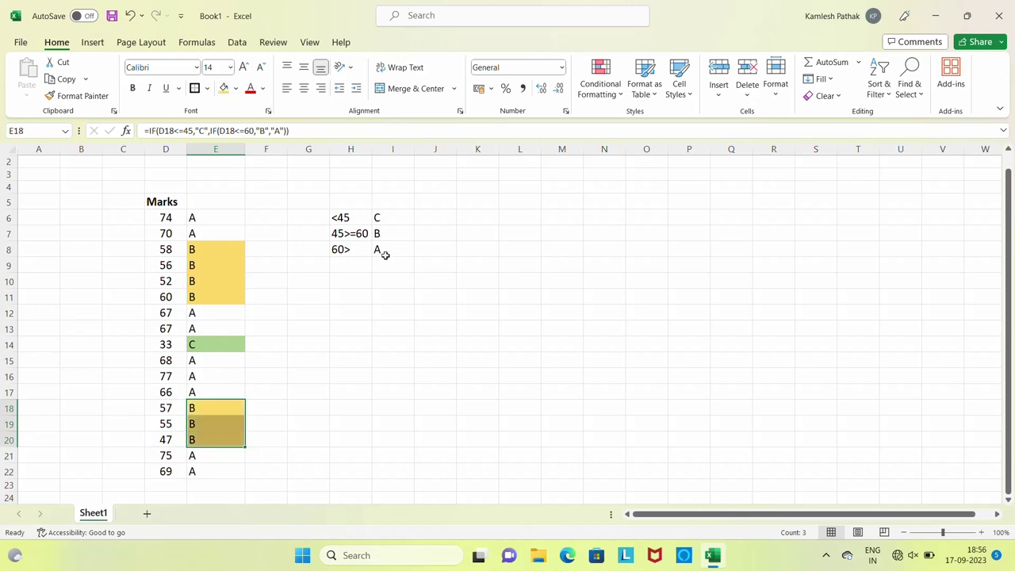
left_click(385, 254)
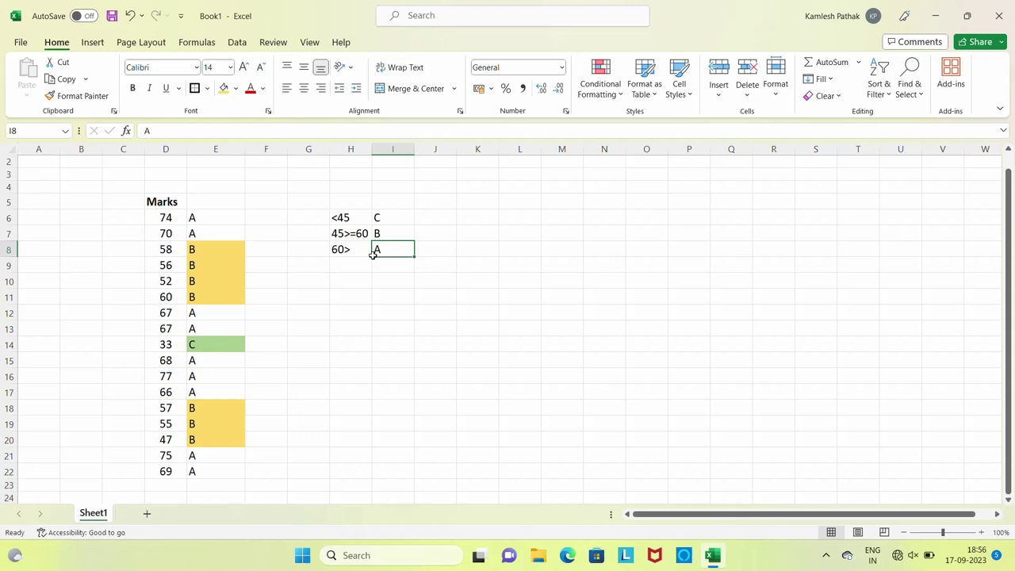
Fill the A grades in E6:E7 and E12:E13 with green
left_click(221, 221)
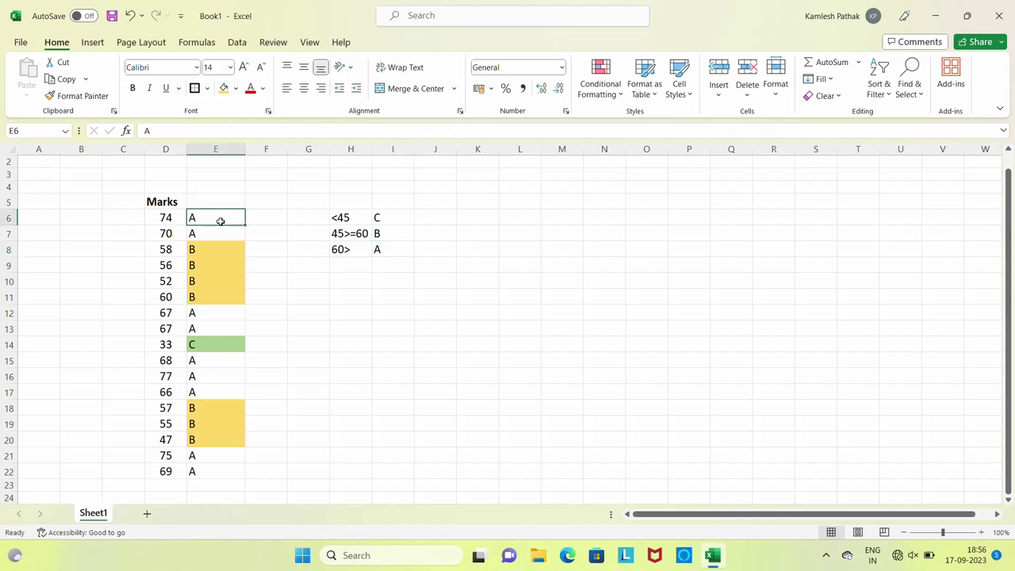
key("shift+Down")
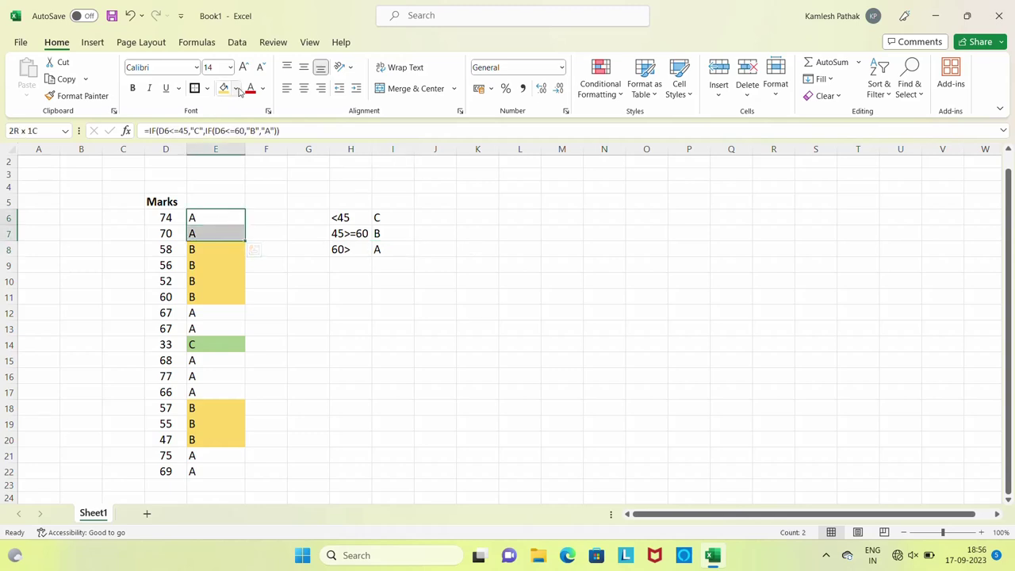
left_click(237, 89)
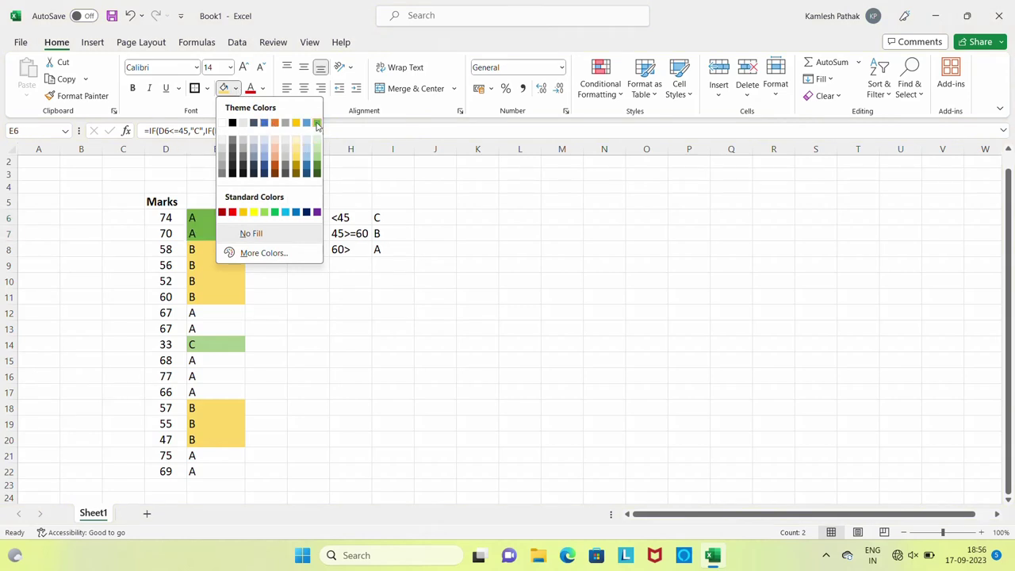
left_click(317, 124)
left_click(207, 314)
key("shift+Down")
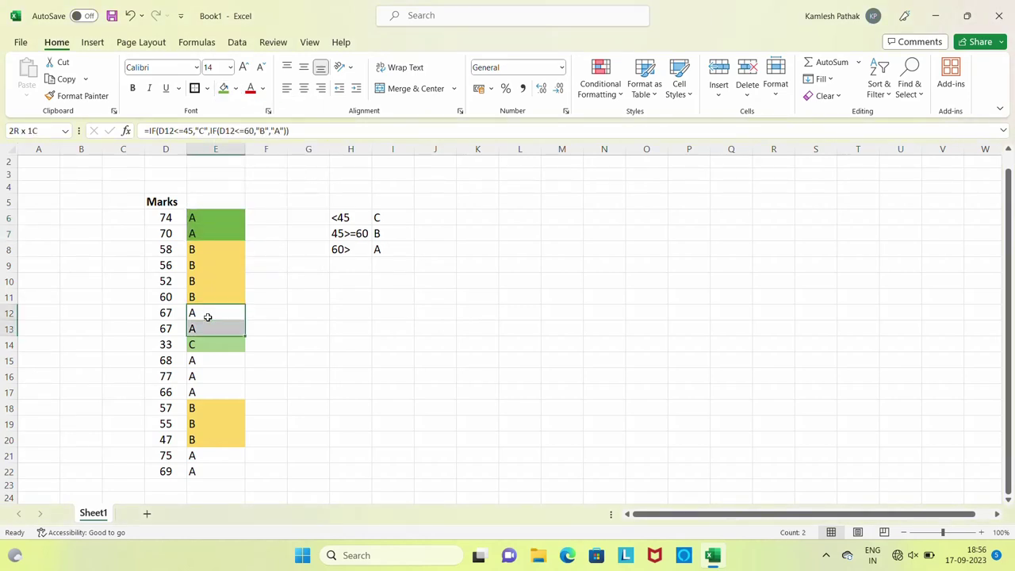
left_click(224, 89)
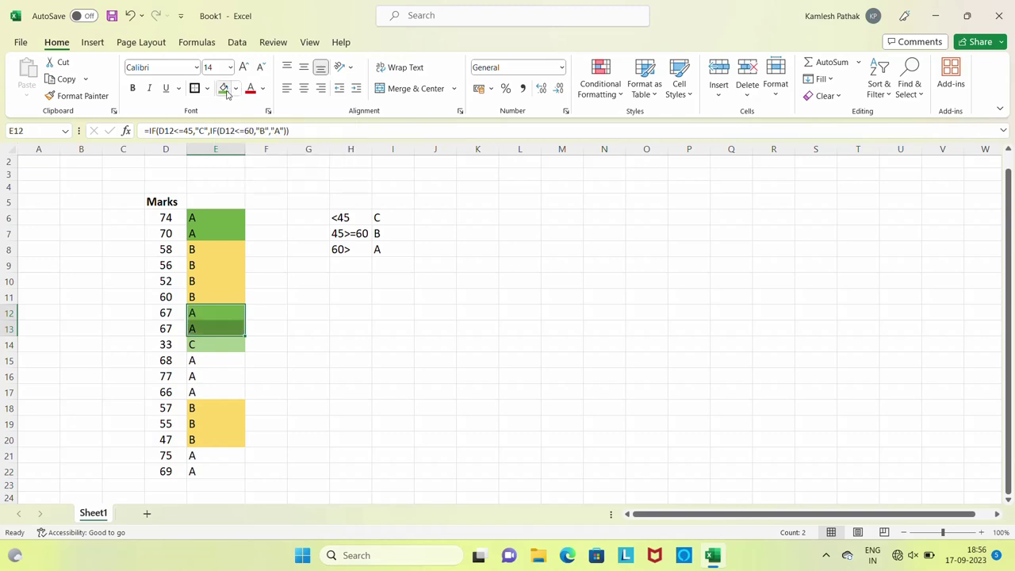
Fill the remaining A grades in E15:E17 and E21:E22 with the same green
left_click(194, 367)
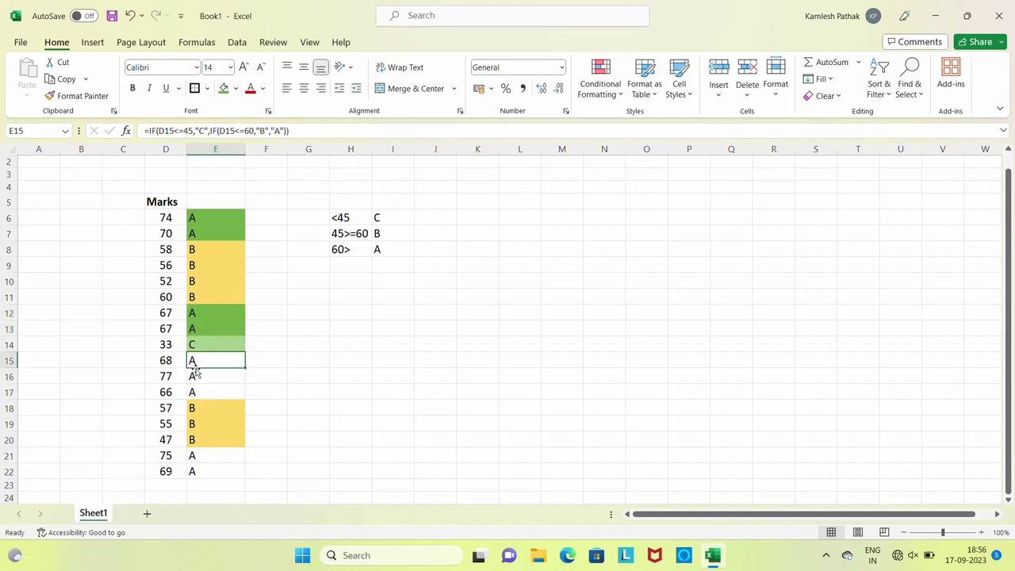
left_click_drag(195, 372, 195, 392)
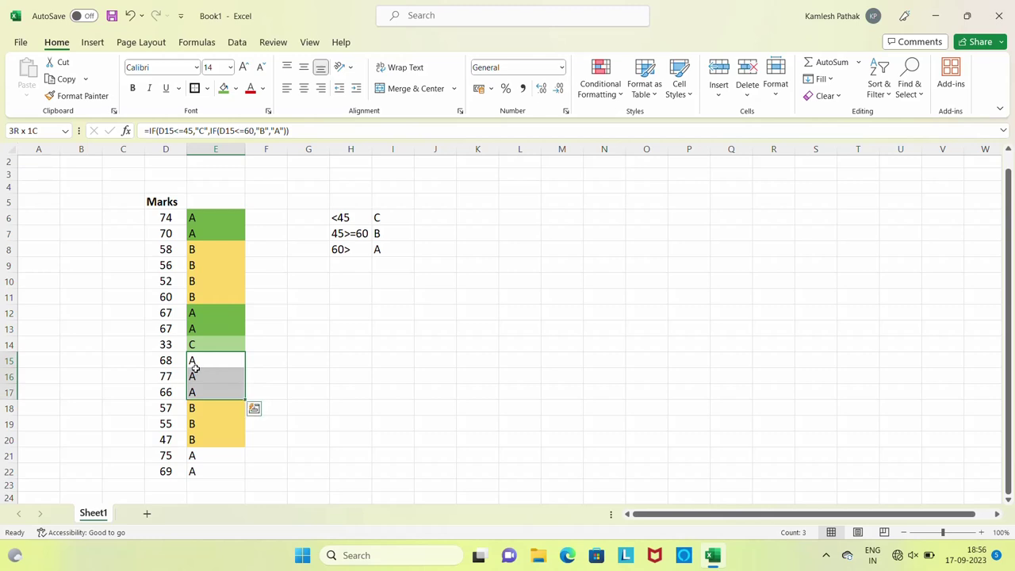
left_click(223, 93)
left_click(210, 457)
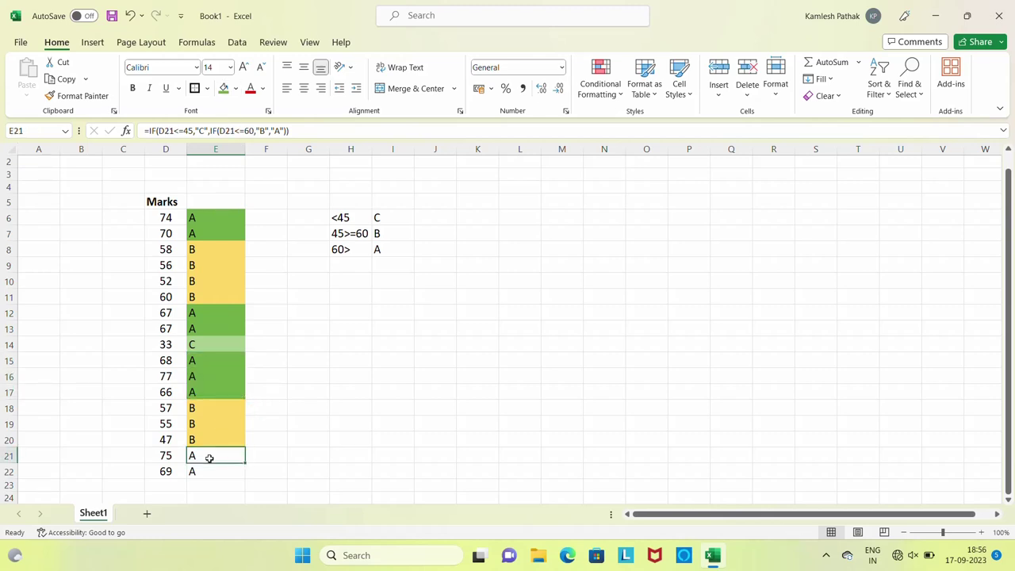
left_click_drag(210, 459, 209, 473)
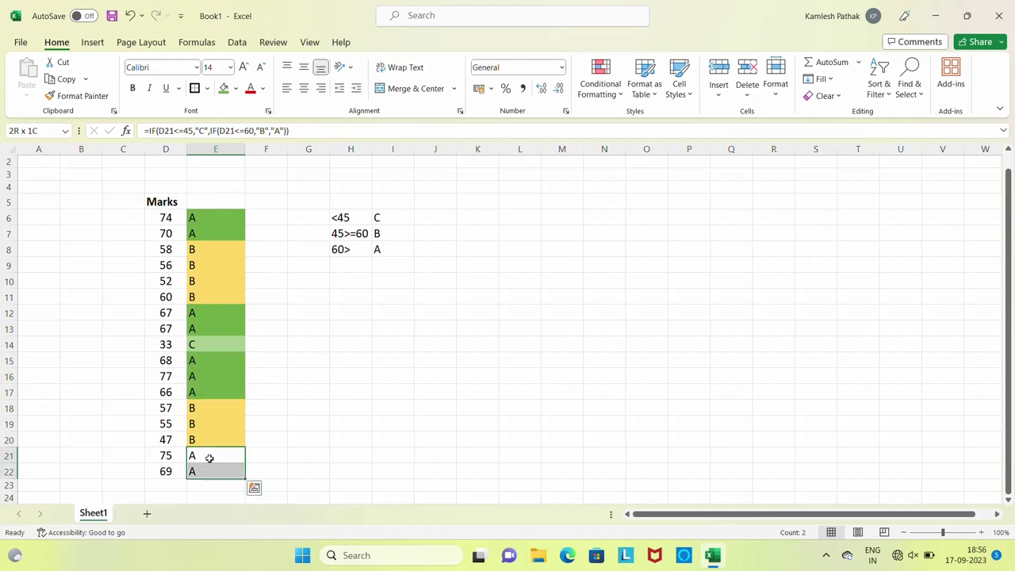
left_click(224, 93)
left_click(392, 295)
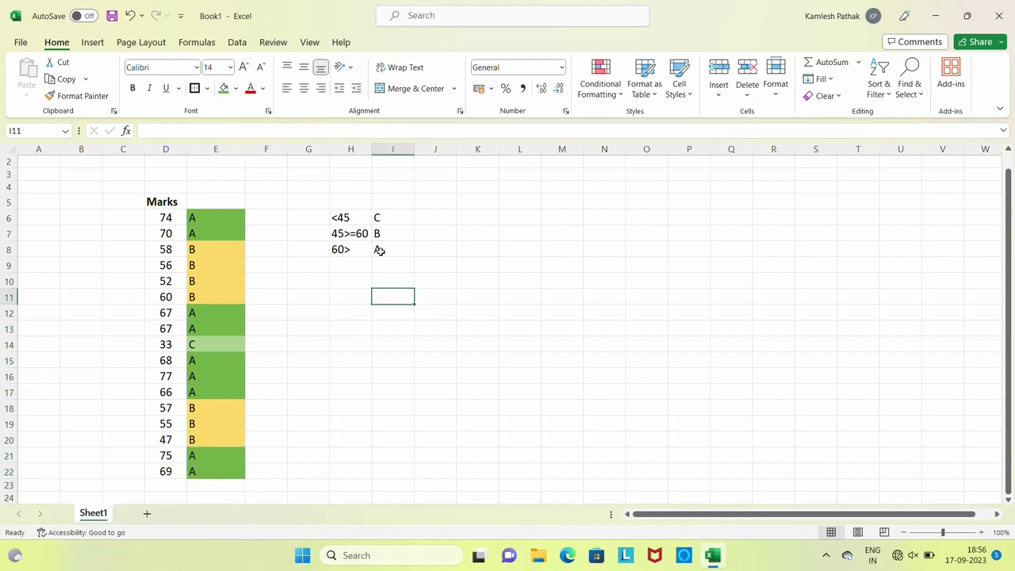
left_click(357, 218)
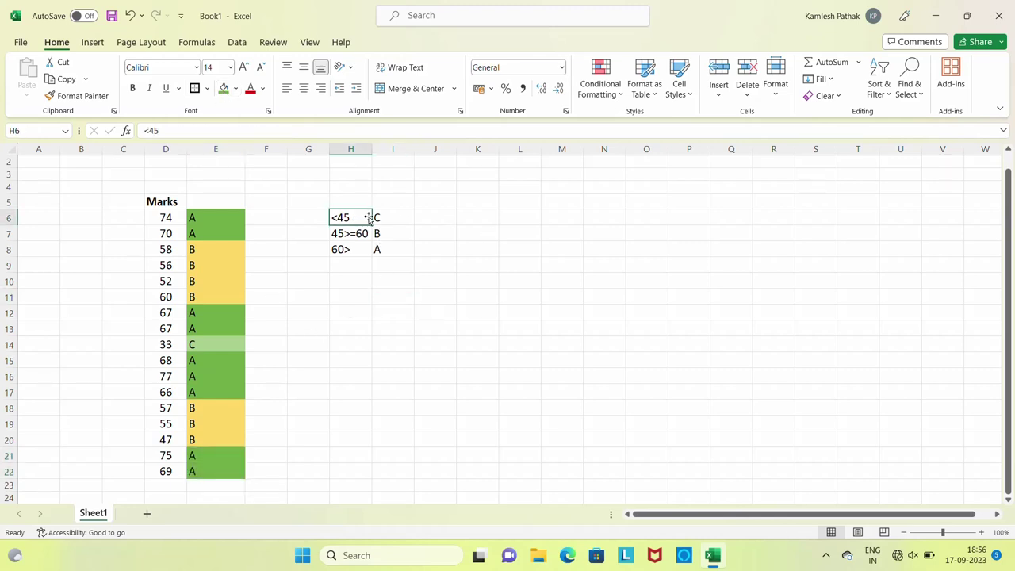
Change the mark 68 in D15 to 40 and the mark 67 in D13 to 35
left_click(215, 346)
left_click(159, 345)
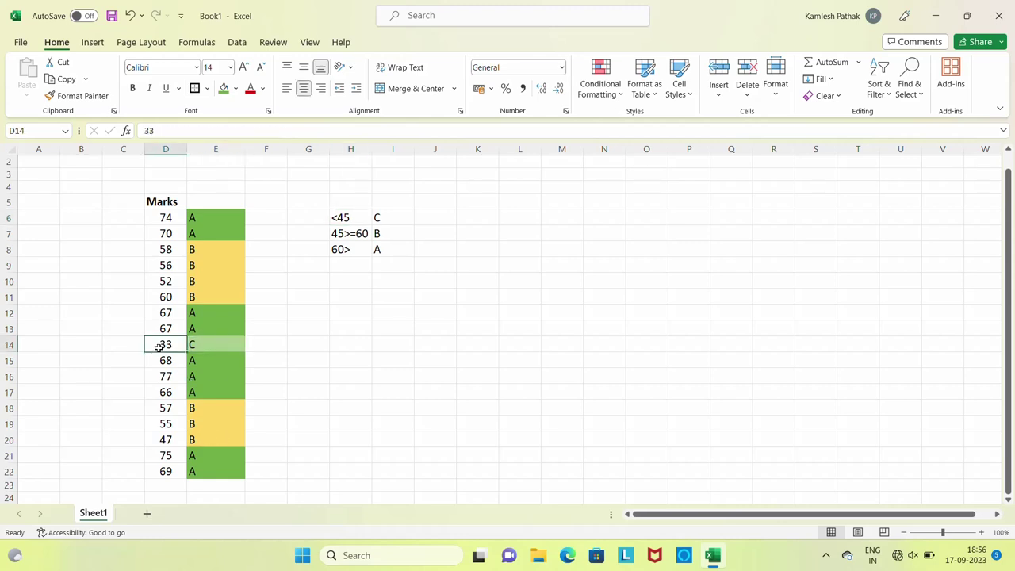
key("Down")
type("40")
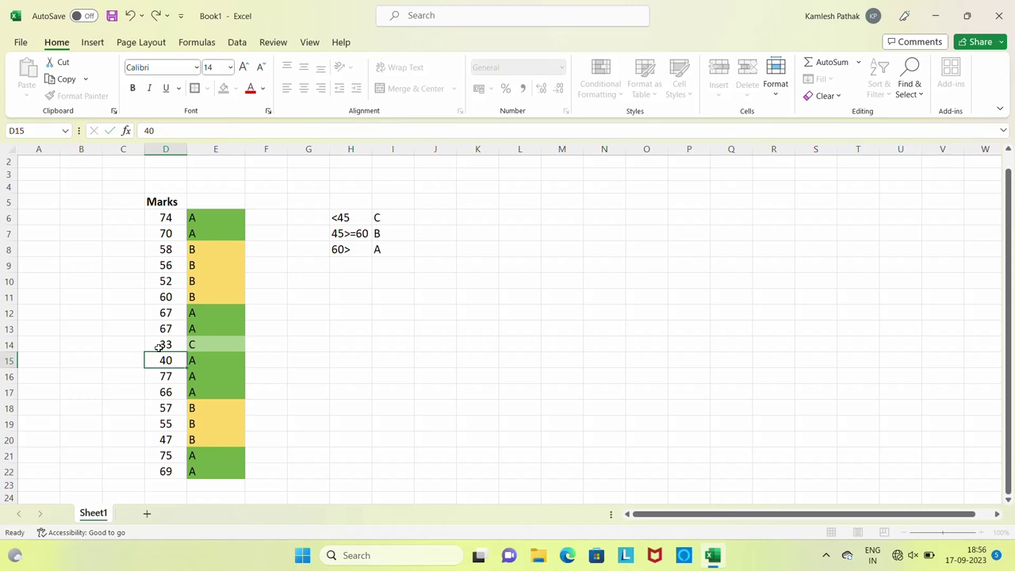
key("Return")
key("Up")
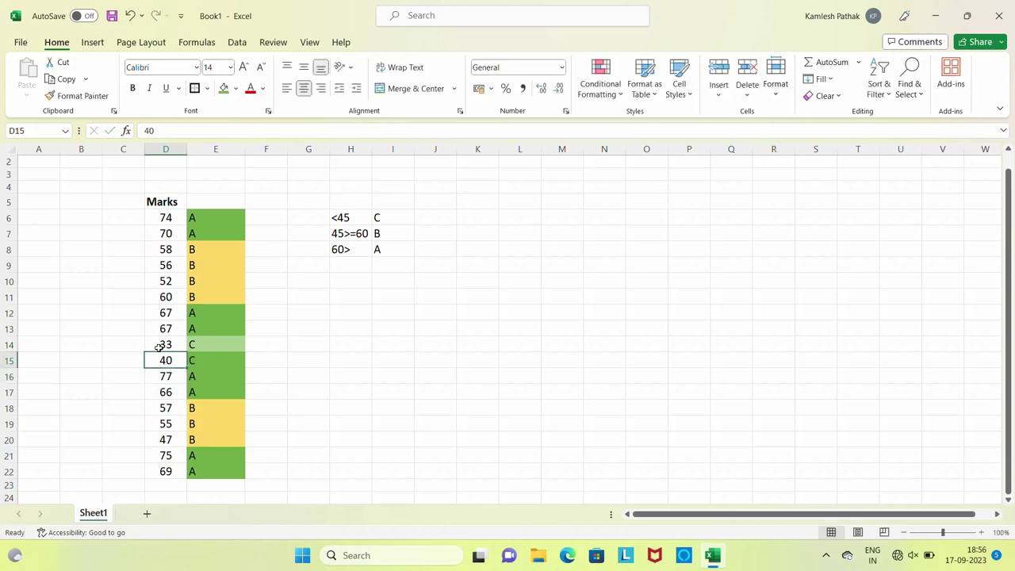
key("Up")
key("Up")
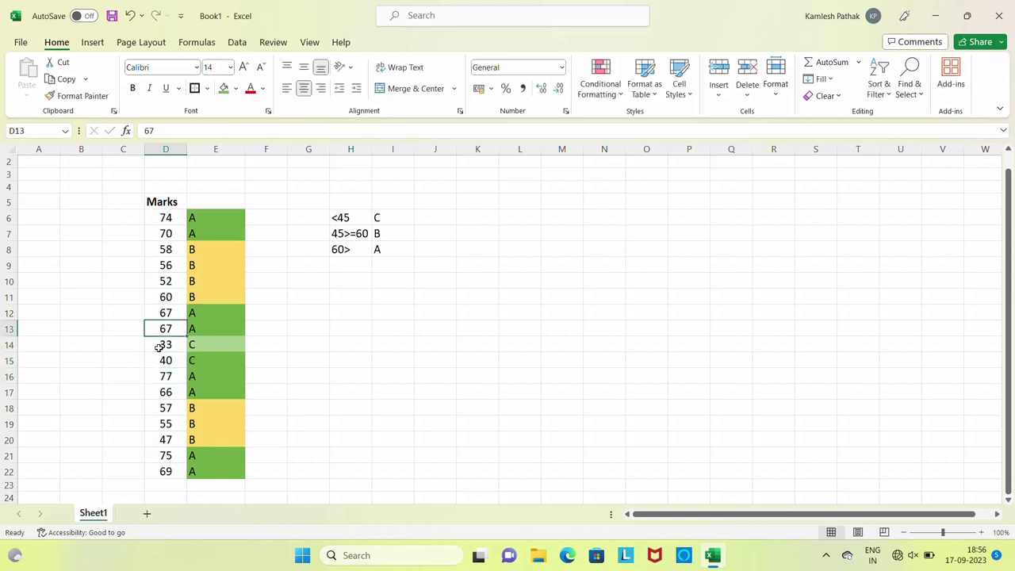
type("35")
key("Right")
key("Left")
Check the recalculated grades in column E against the 45>=60 rule in the grading key
key("Right")
key("Up")
key("Up")
key("Up")
key("Up")
key("Up")
key("Right")
key("Right")
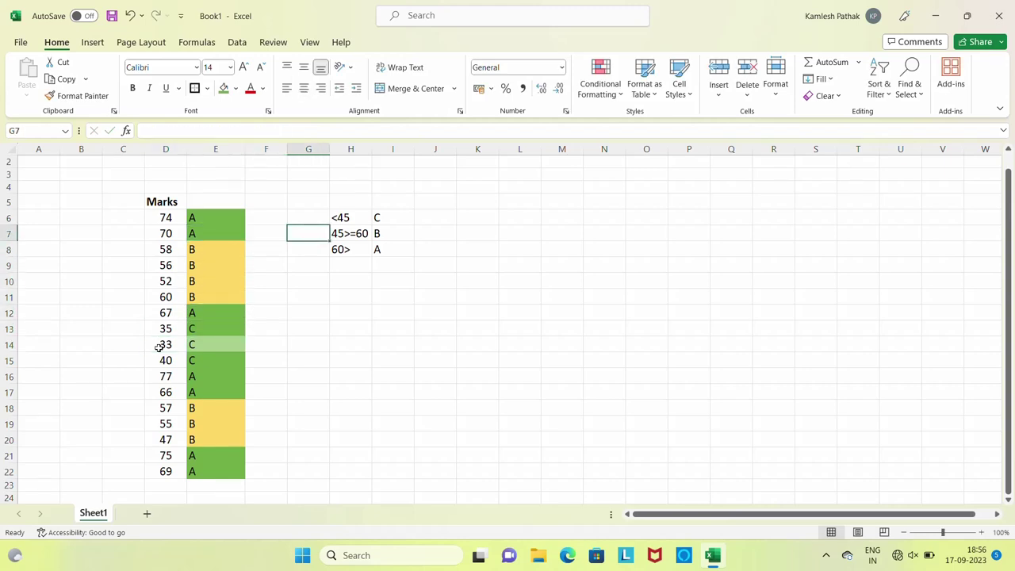
key("Right")
key("Left")
key("Left")
key("Left")
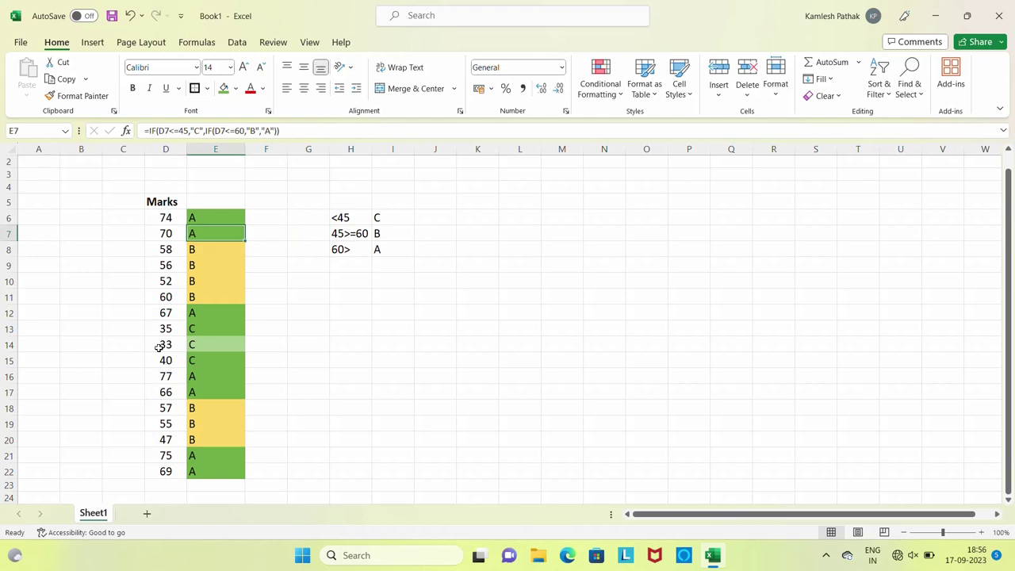
key("Down")
key("Down")
key("Up")
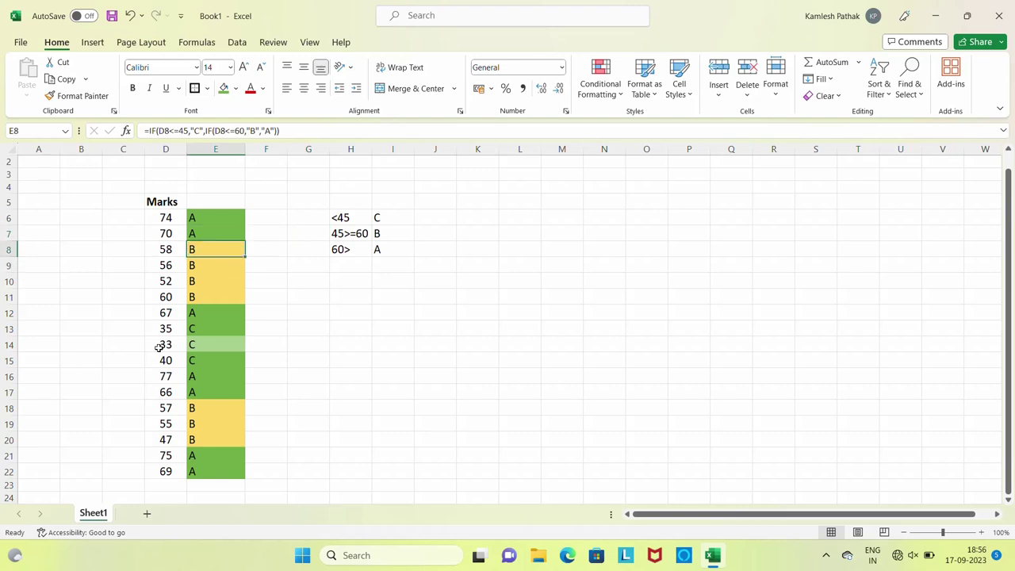
Step through the marks in column D and the B grades in E8:E11 to review their formulas
key("Left")
key("Right")
key("Left")
key("Down")
key("Down")
key("Down")
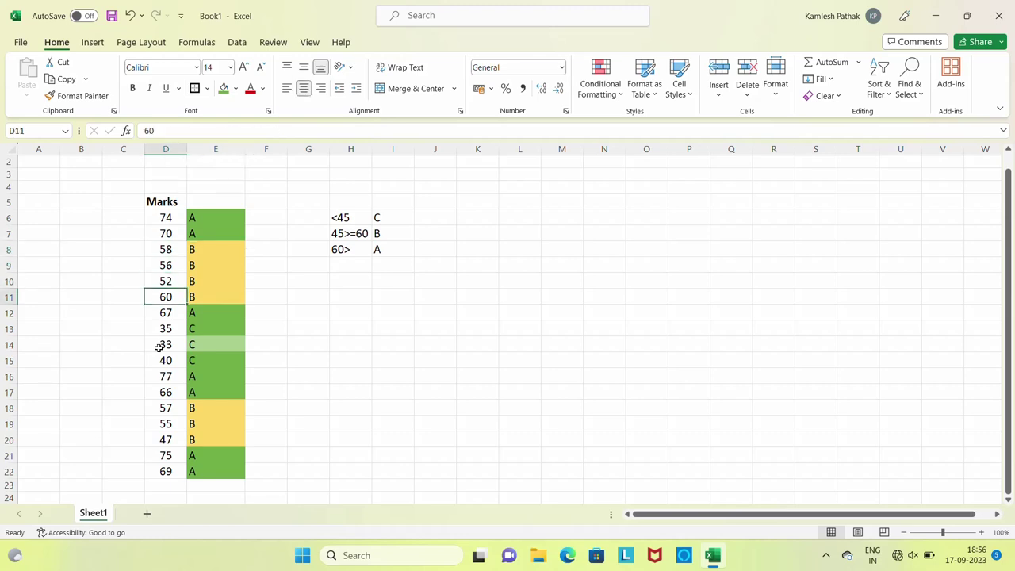
key("Up")
key("Up")
key("Right")
key("Up")
key("shift+Down")
key("shift+Down")
key("shift+Down")
key("Down")
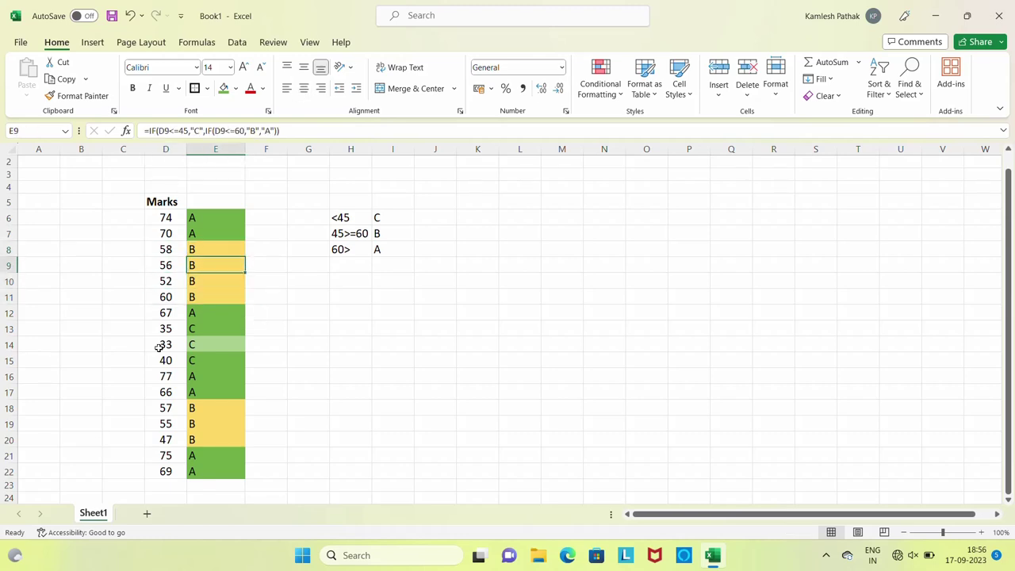
key("Down")
key("Down")
key("Down")
key("Down")
key("Down")
key("Down")
key("Down")
key("shift+Down")
key("shift+Down")
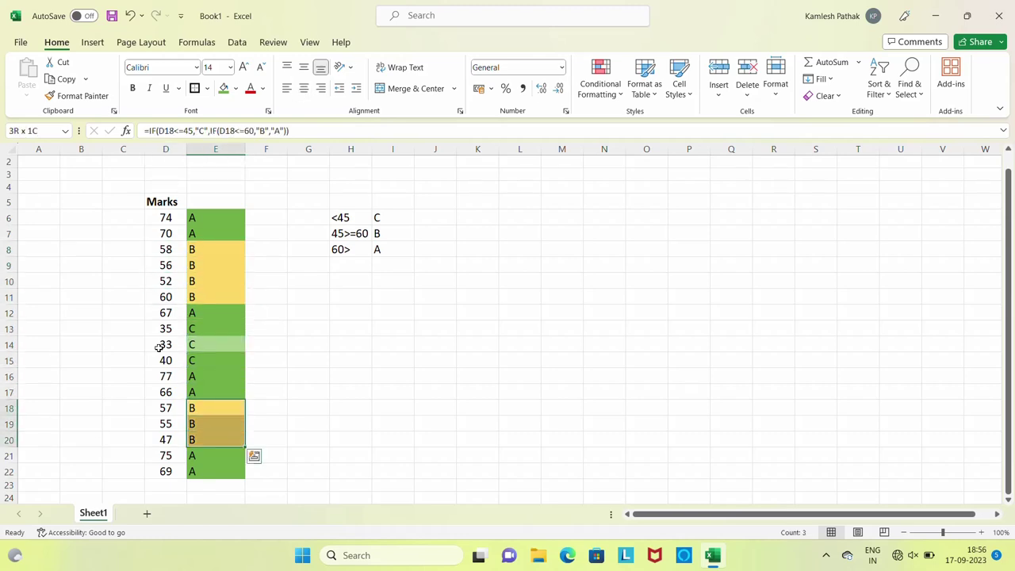
key("Up")
key("Up")
key("Up")
key("Up")
key("Up")
key("Up")
key("Up")
key("Up")
key("Up")
key("Right")
key("Right")
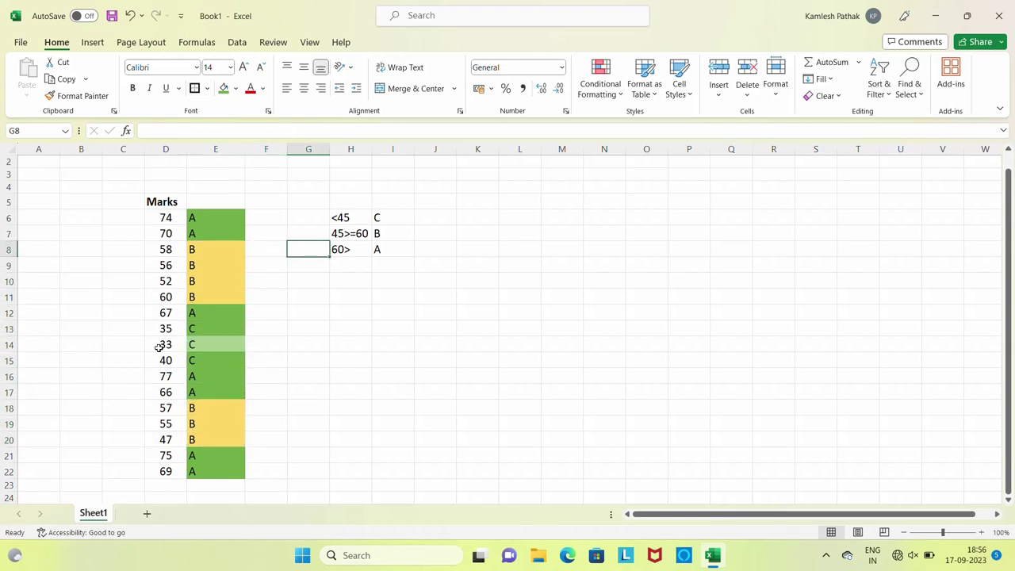
key("Right")
key("Right")
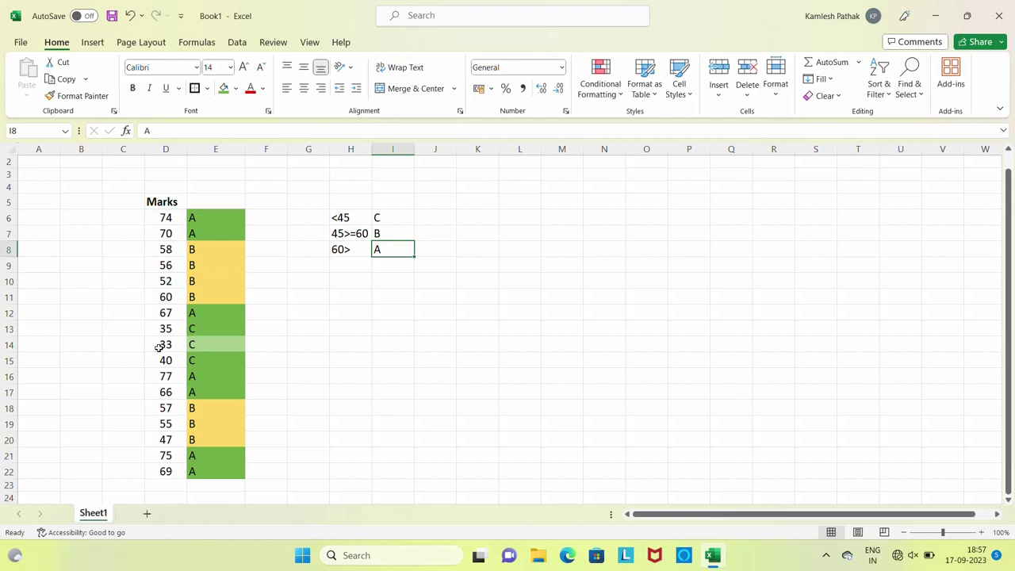
left_click(219, 221)
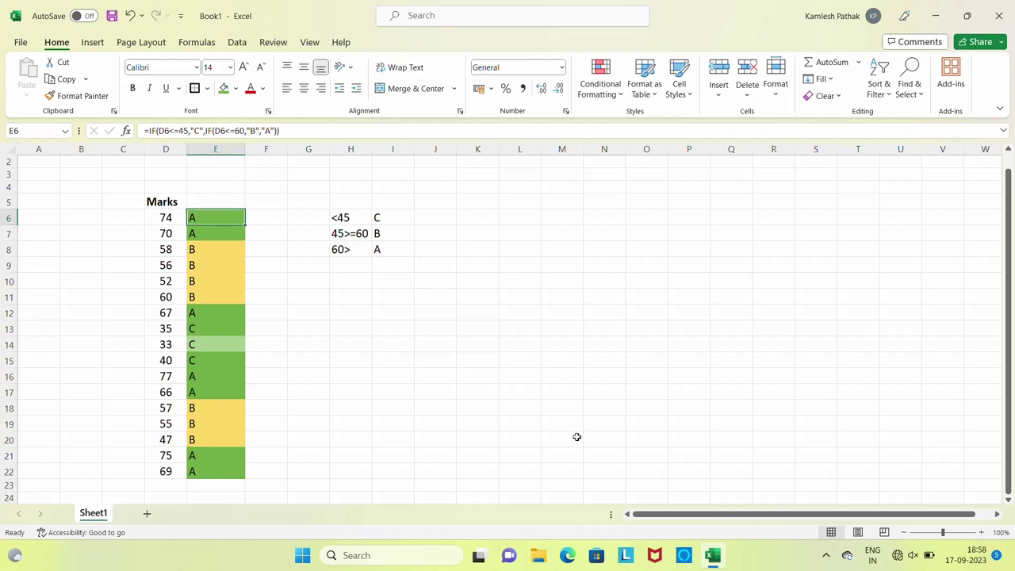
left_click(826, 559)
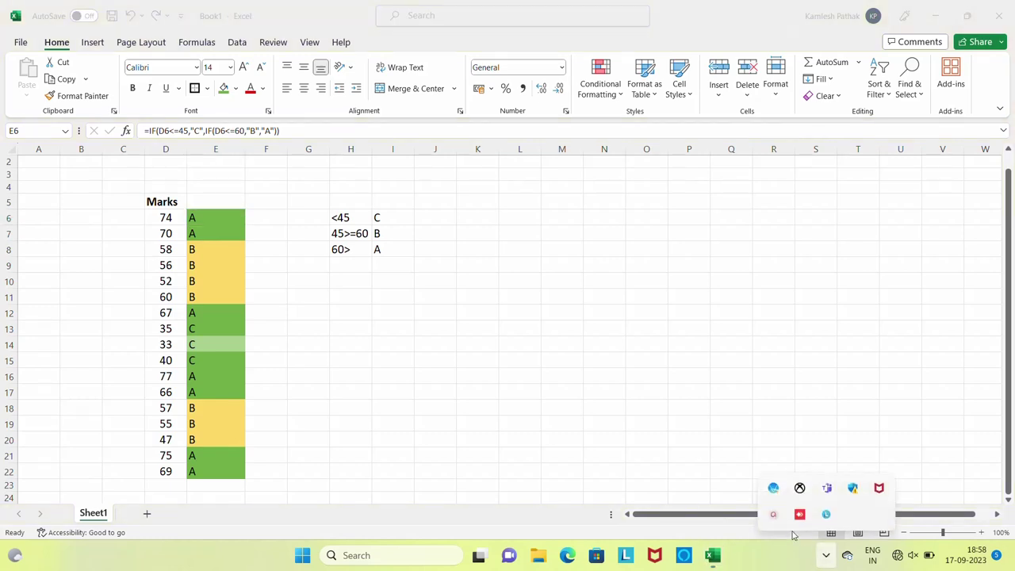